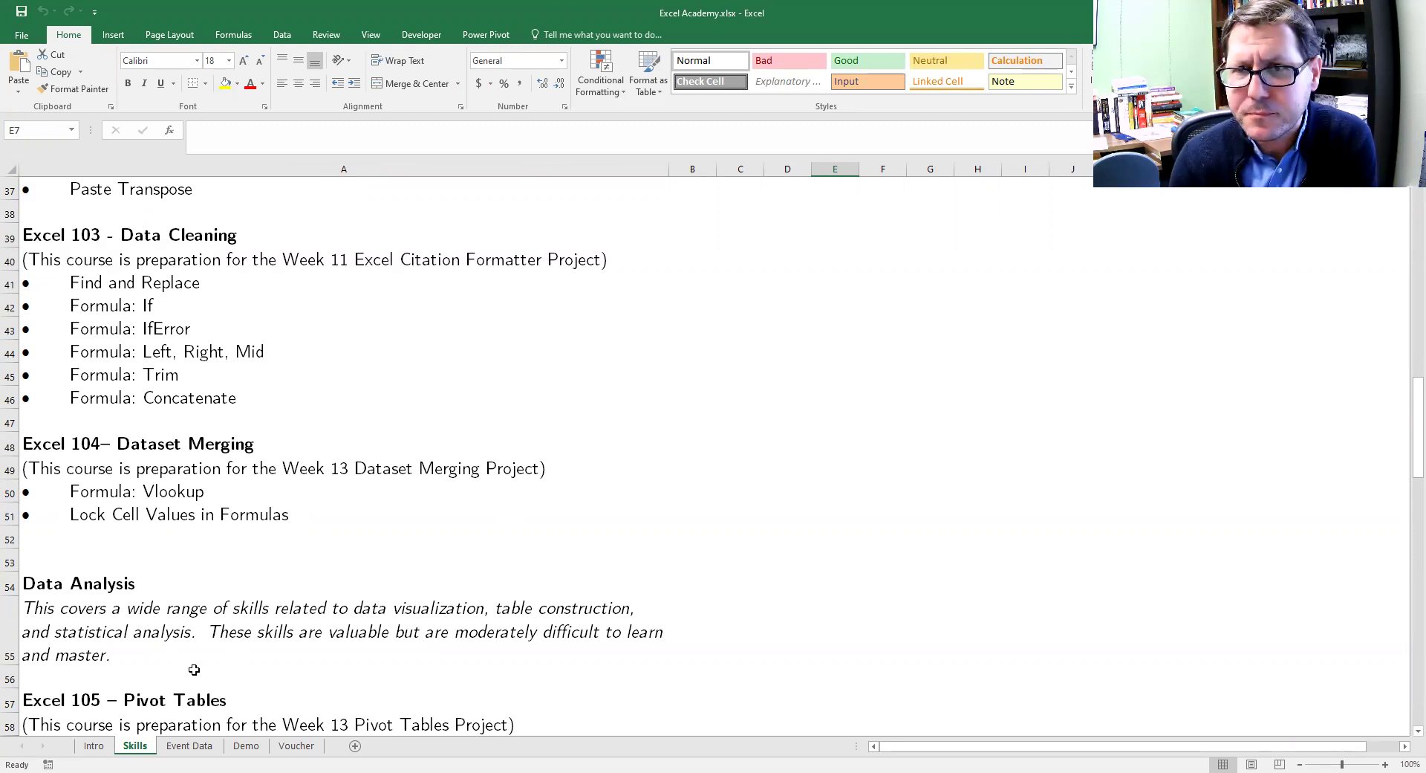
- On the Event Data sheet, extract the first two characters of the date into Year cell B2 with =LEFT(A2,2)
left_click(186, 746)
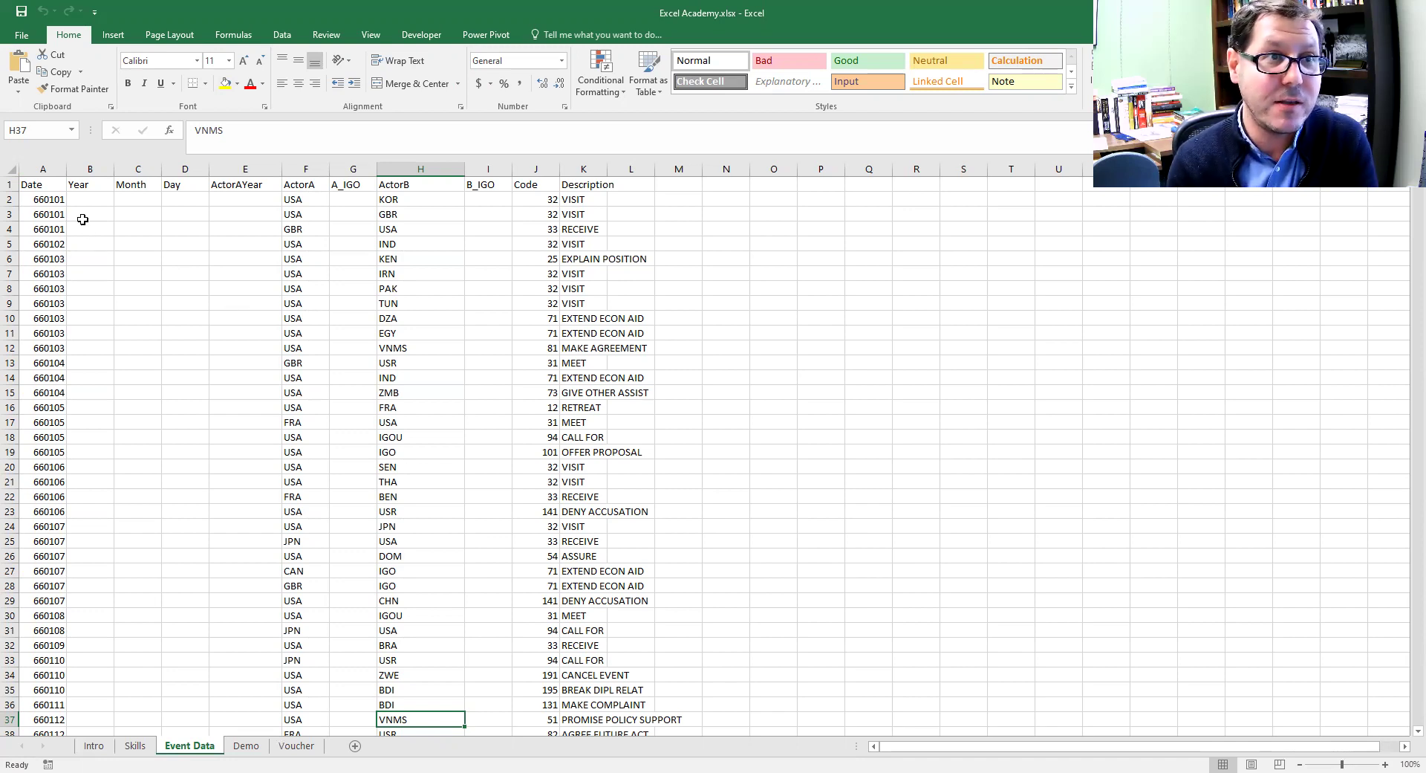
left_click(69, 198)
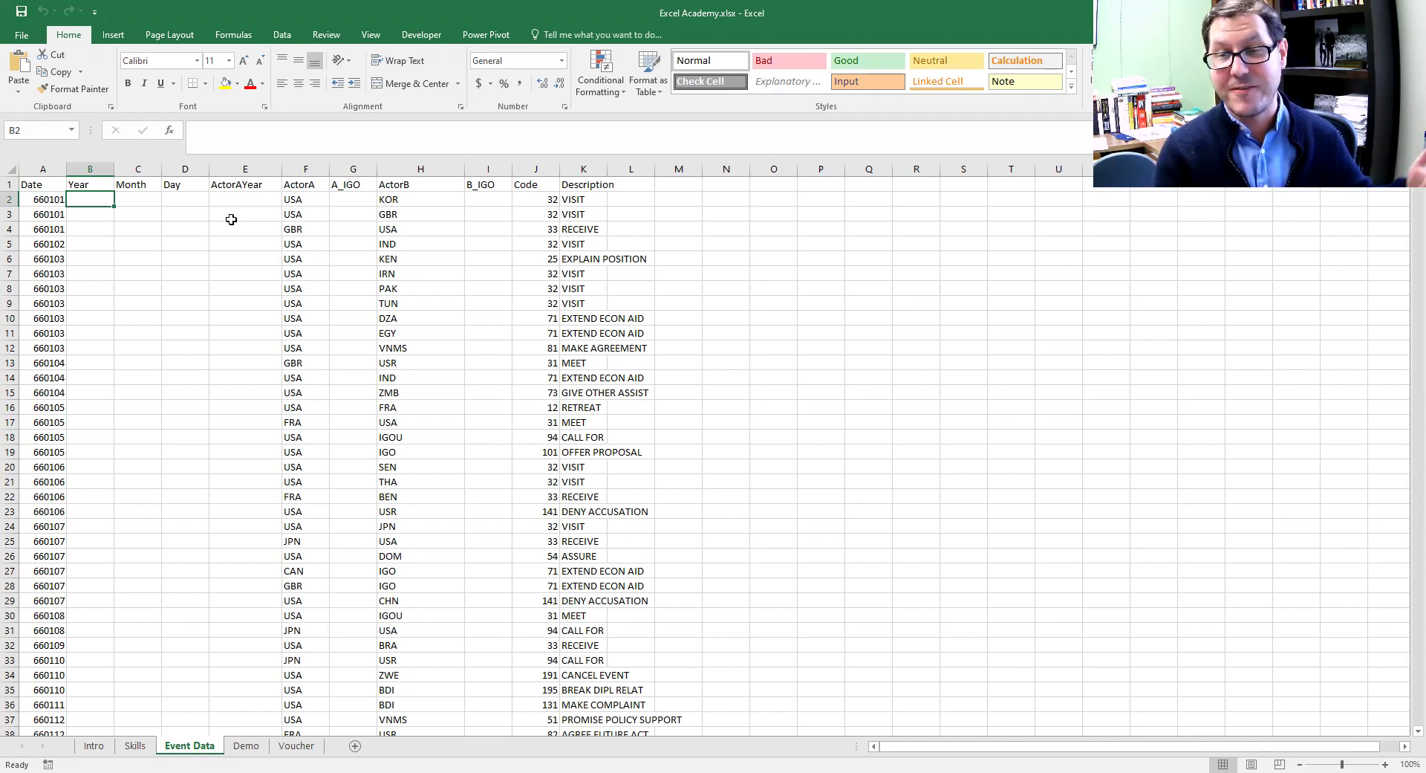
type("=")
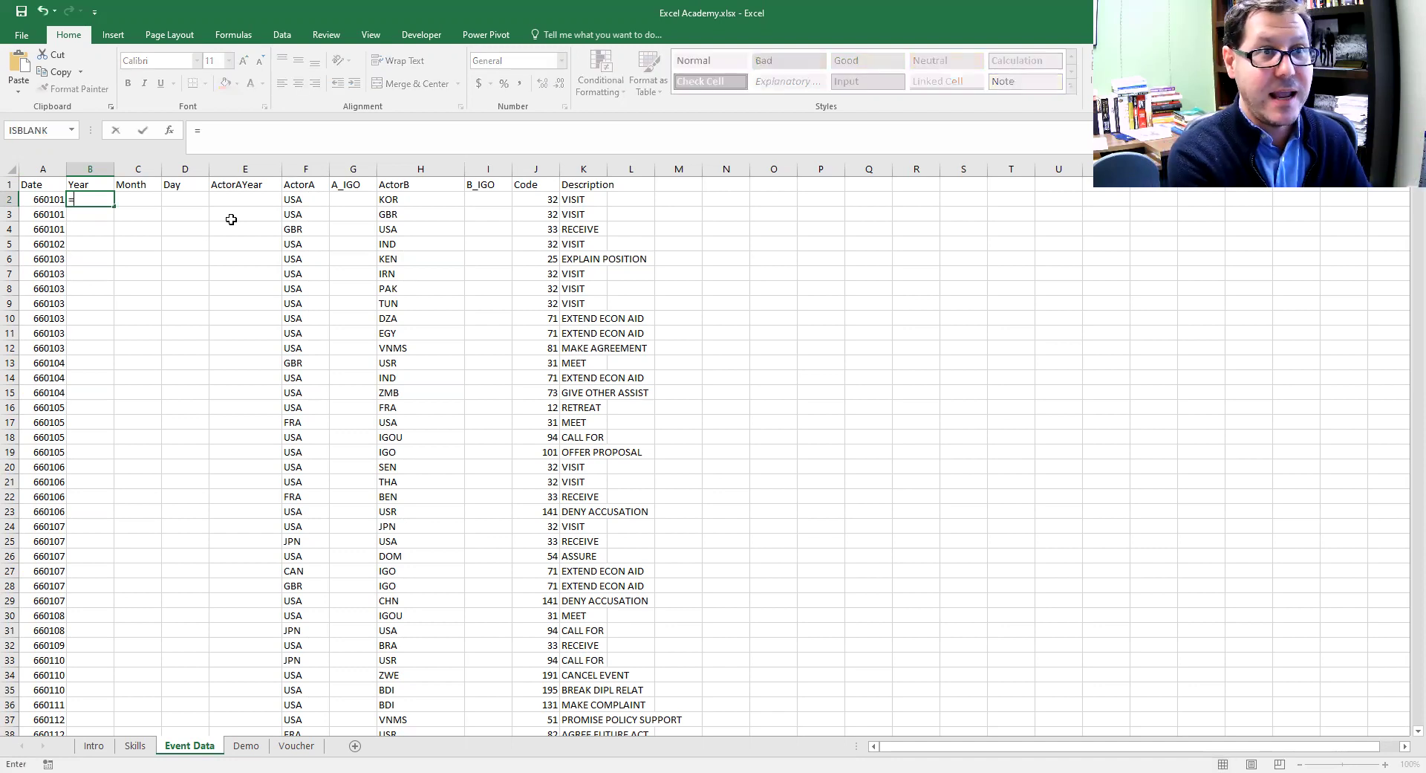
type("left")
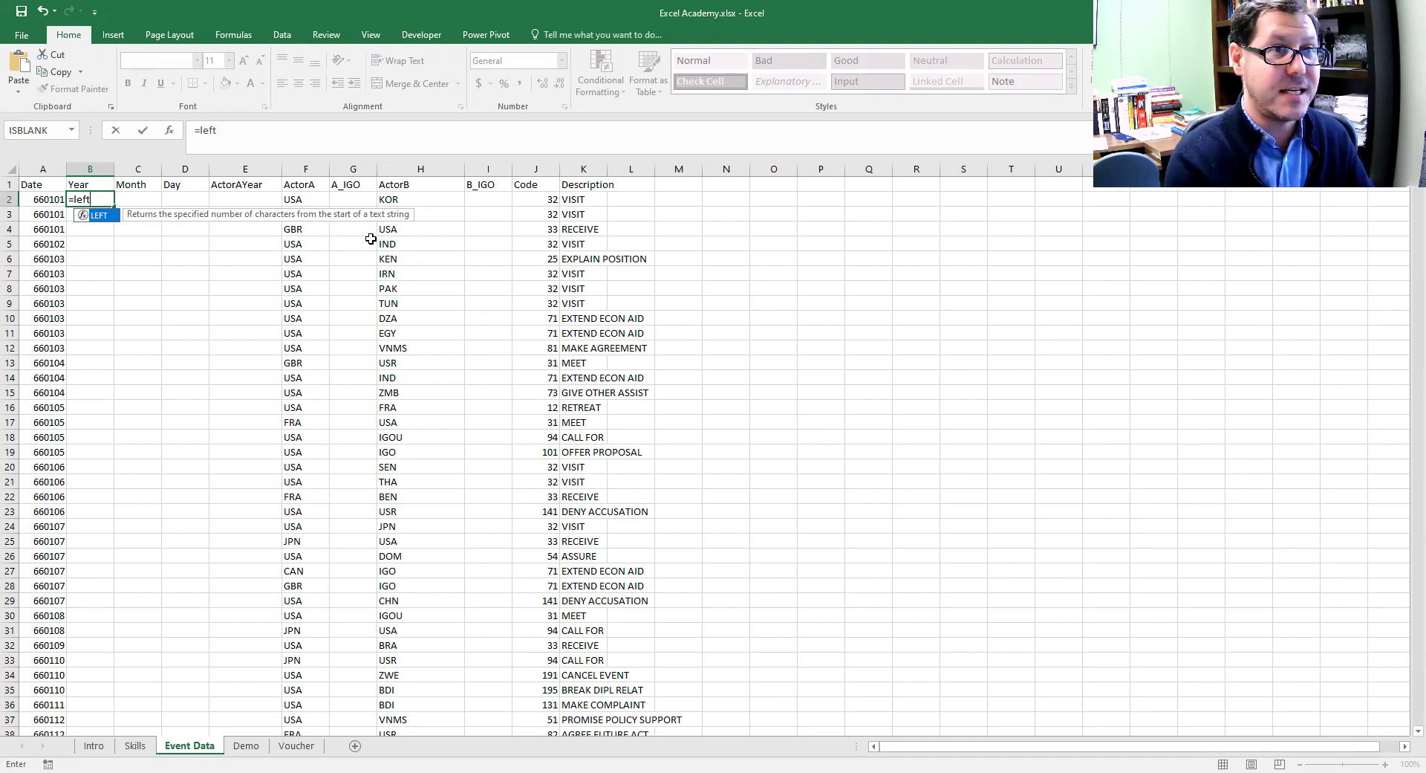
type("(")
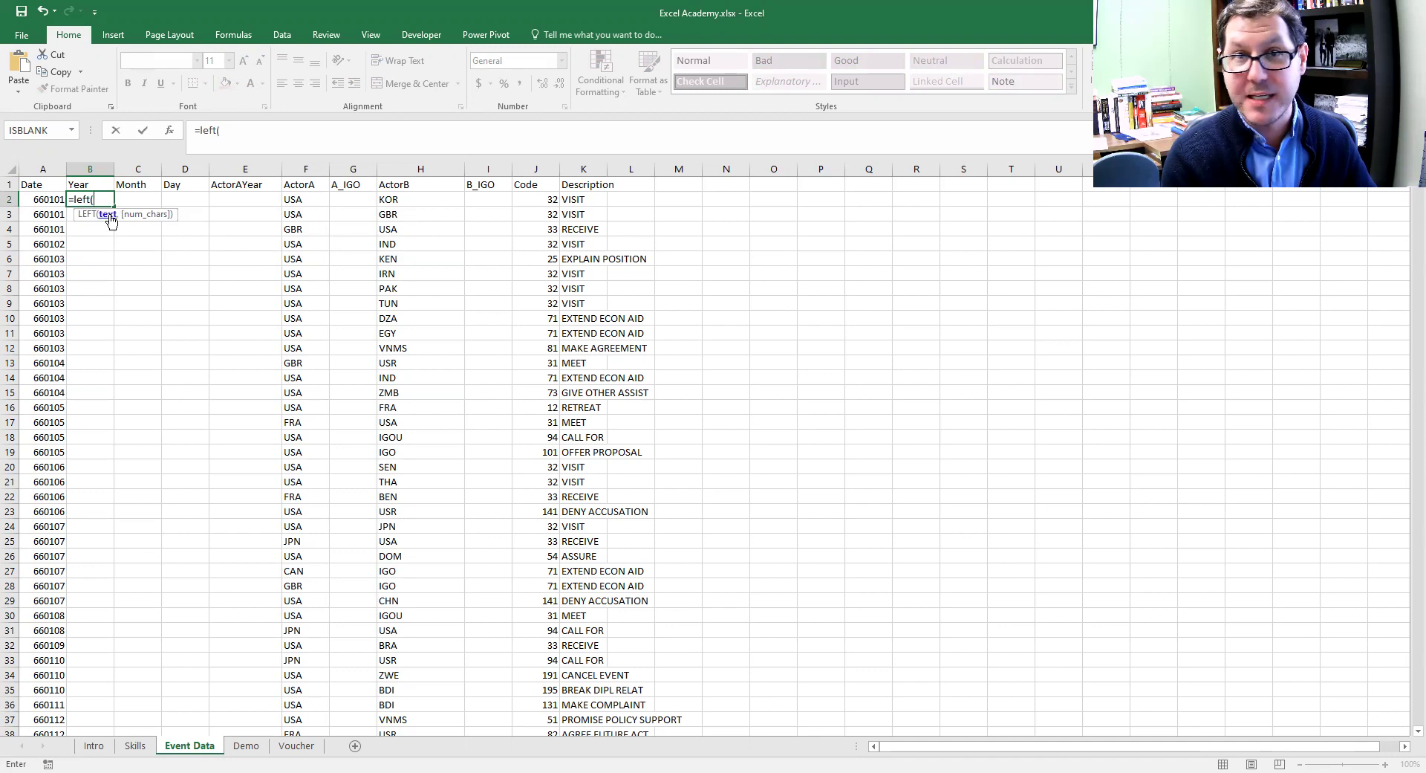
left_click(45, 199)
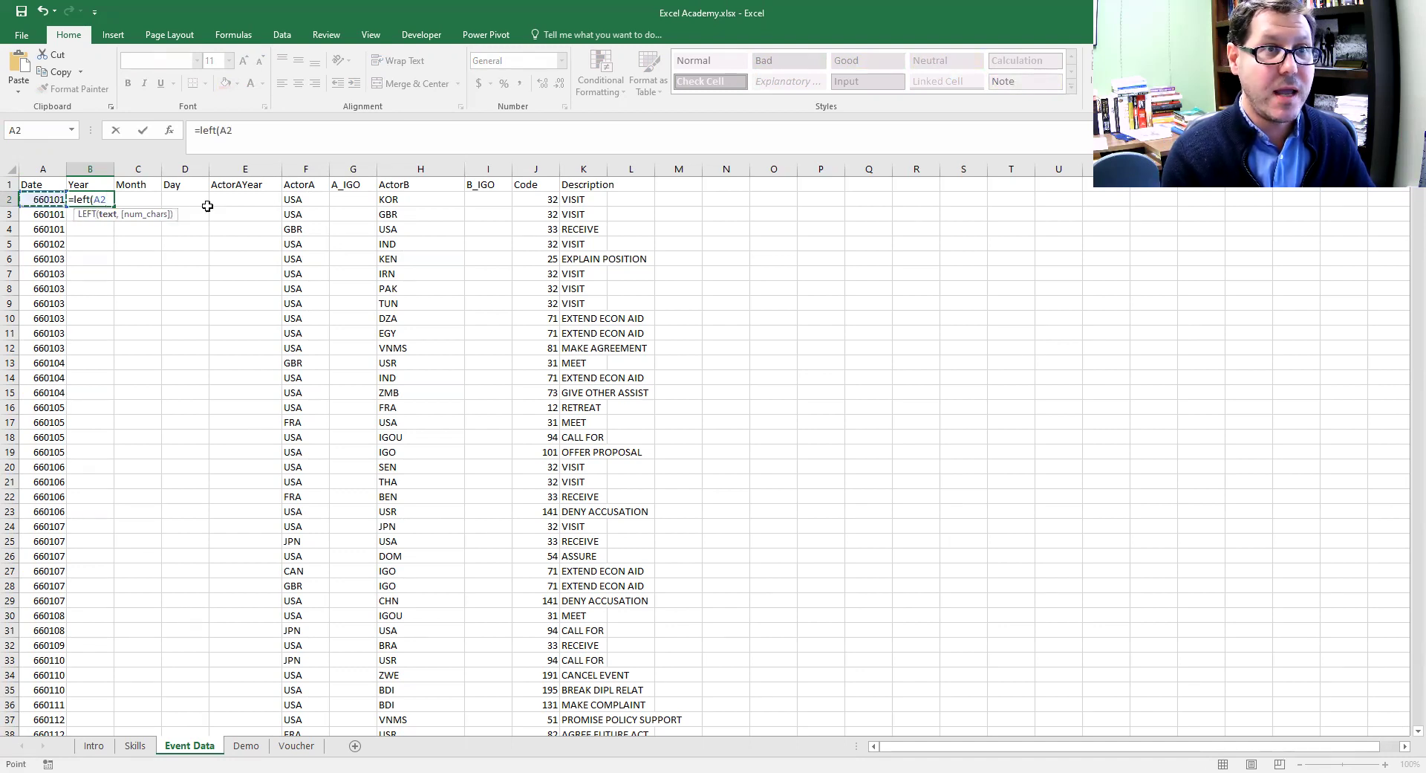
left_click(251, 132)
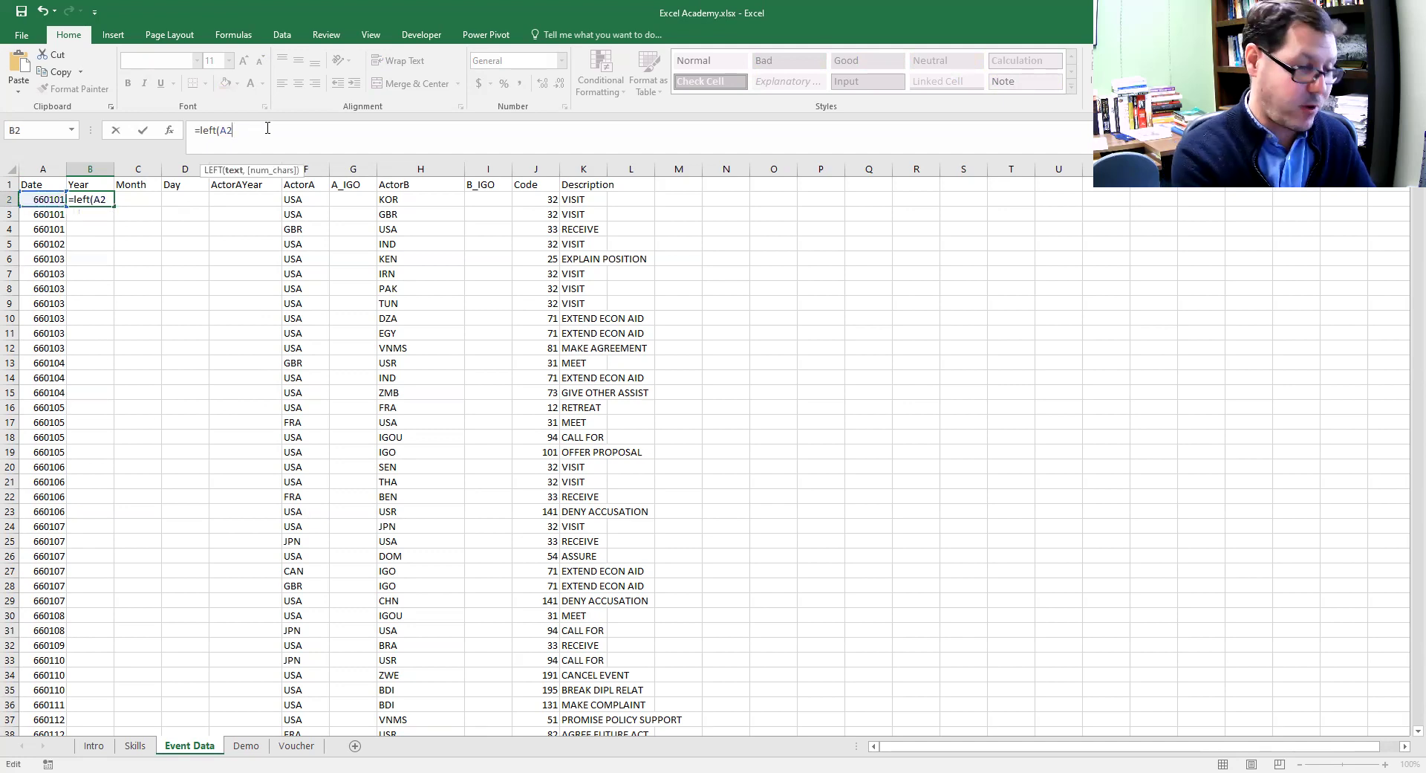
type(",")
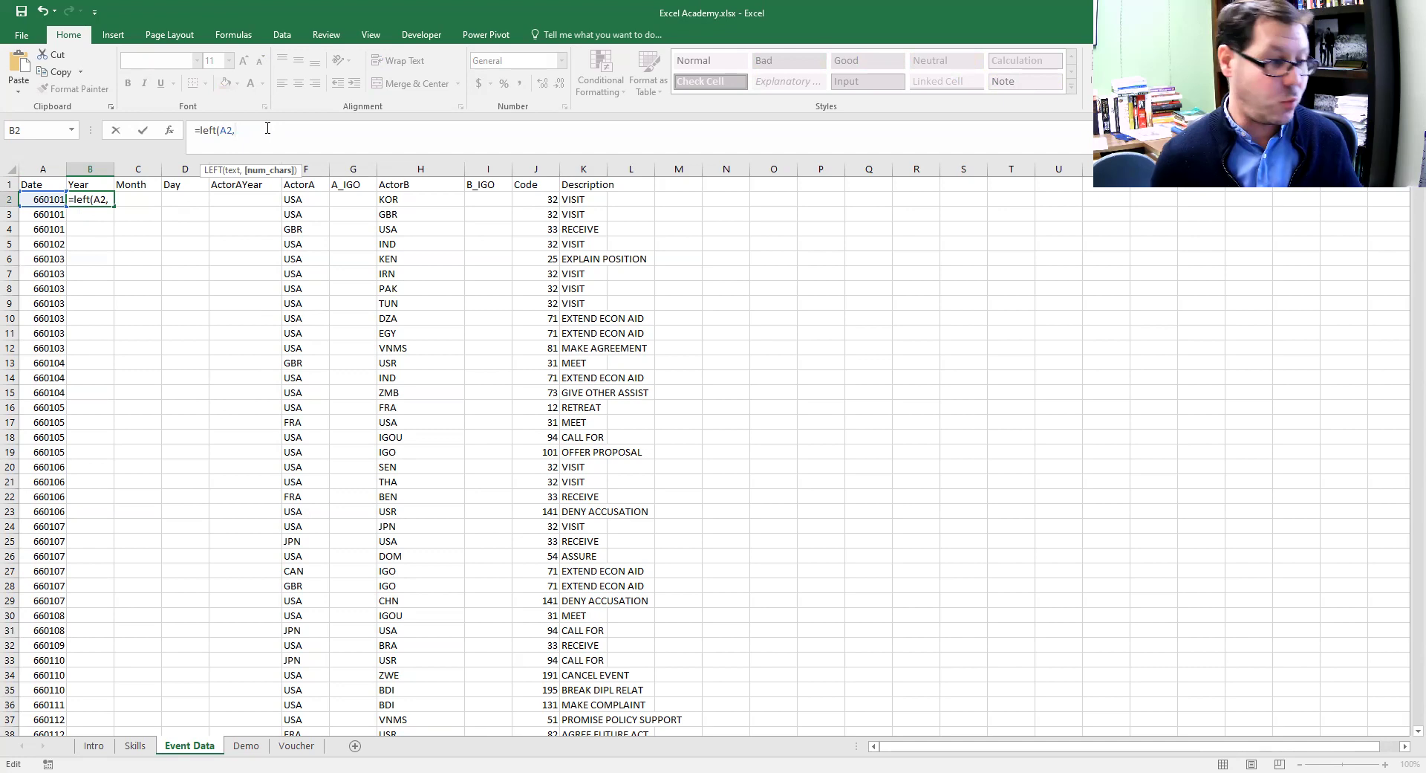
type("2")
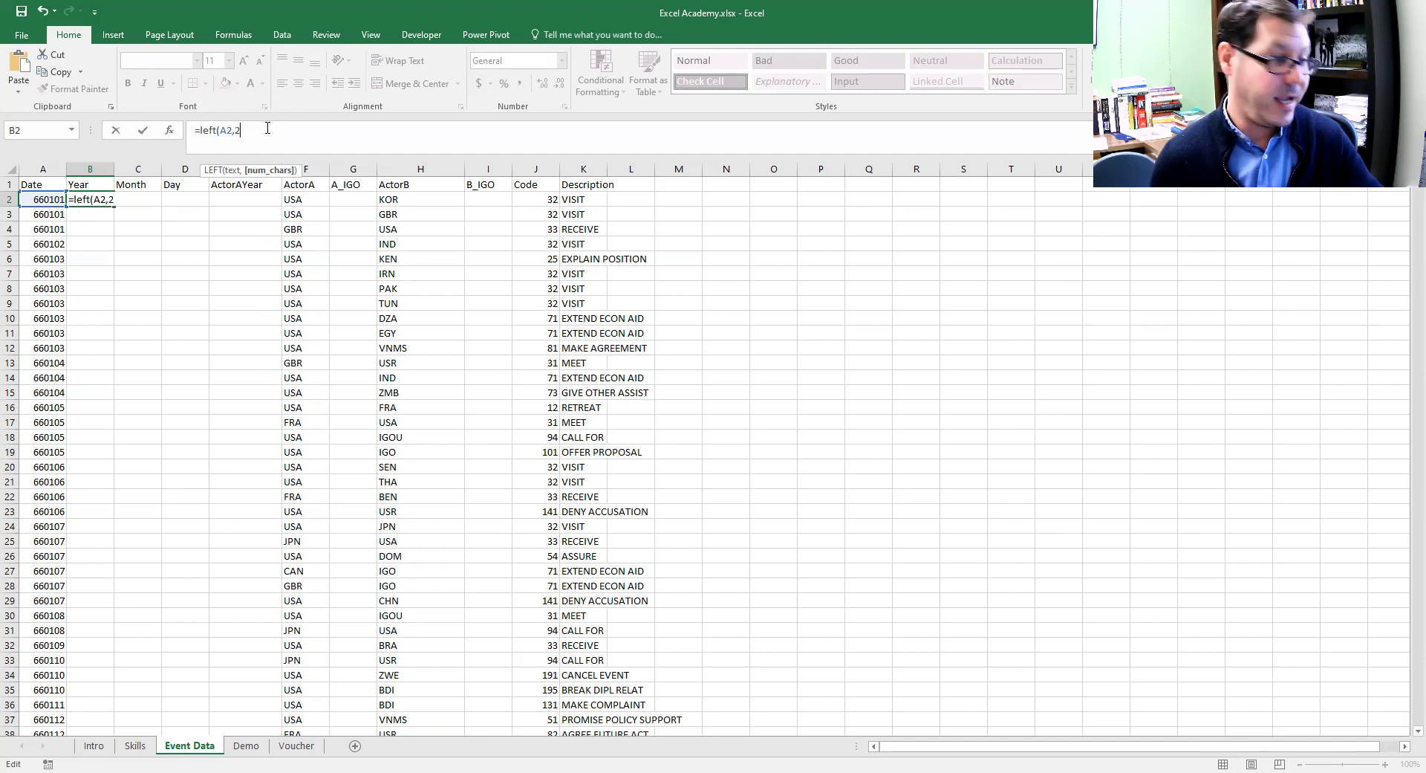
key("Return")
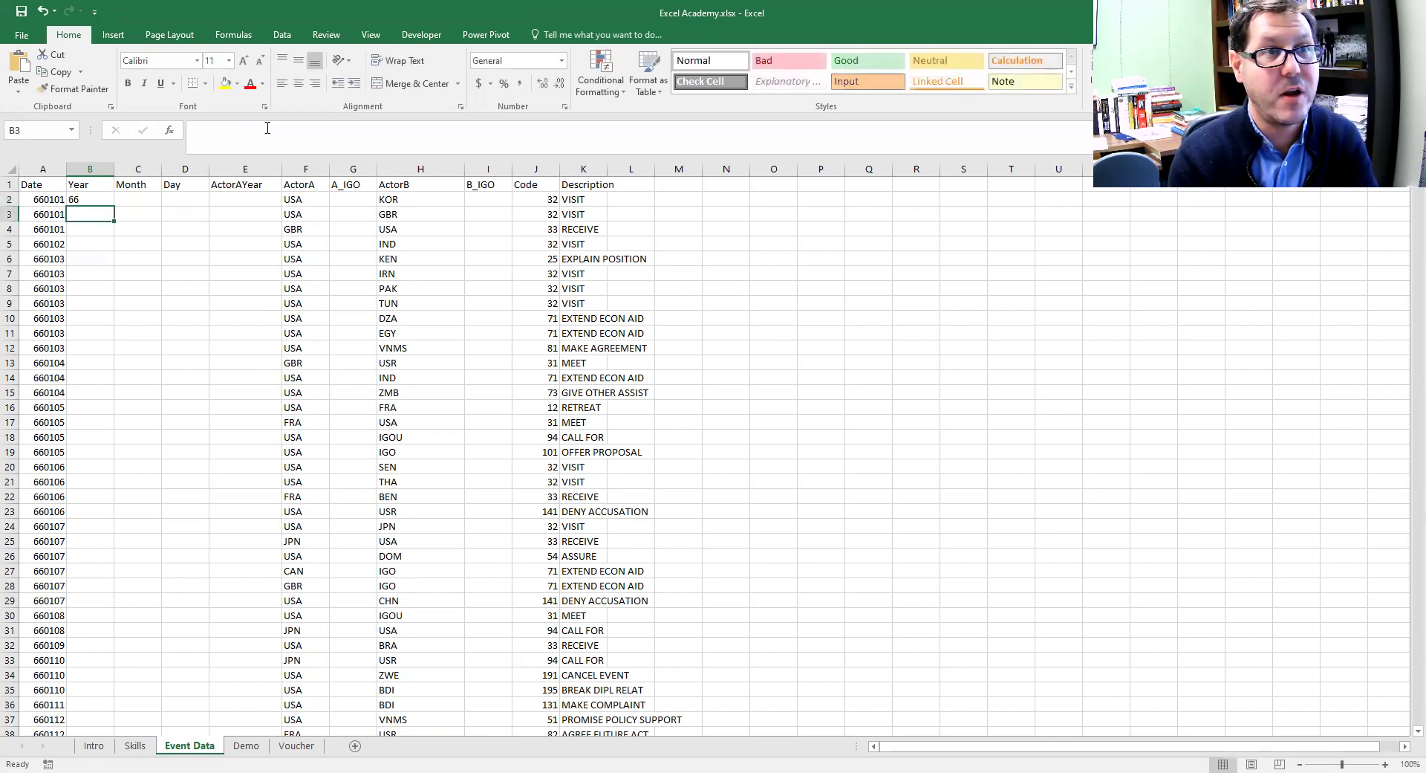
- Fill the Year formula from B2 down to row 24 and inspect the copied formula in B24
left_click(93, 199)
left_click_drag(114, 206, 127, 529)
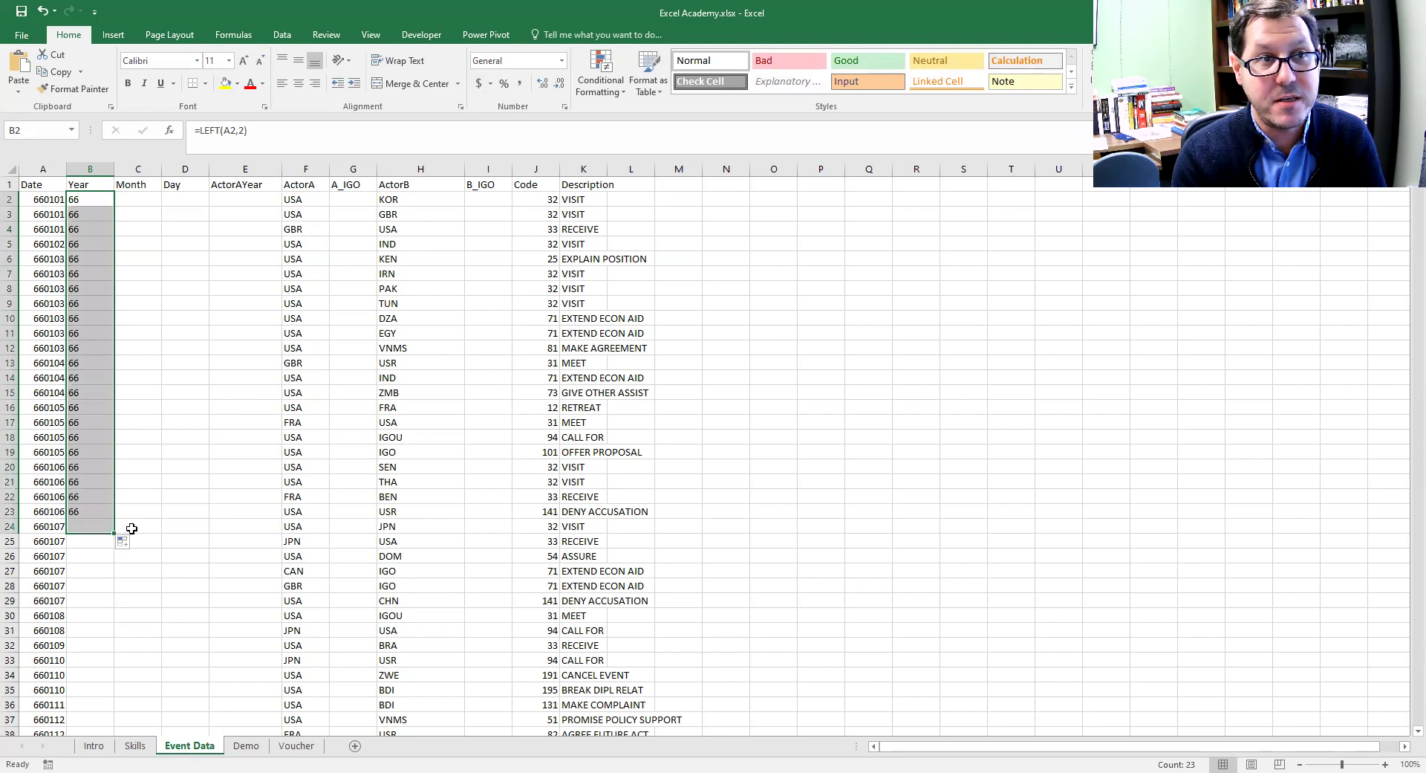
left_click(165, 485)
left_click(95, 526)
double_click(92, 526)
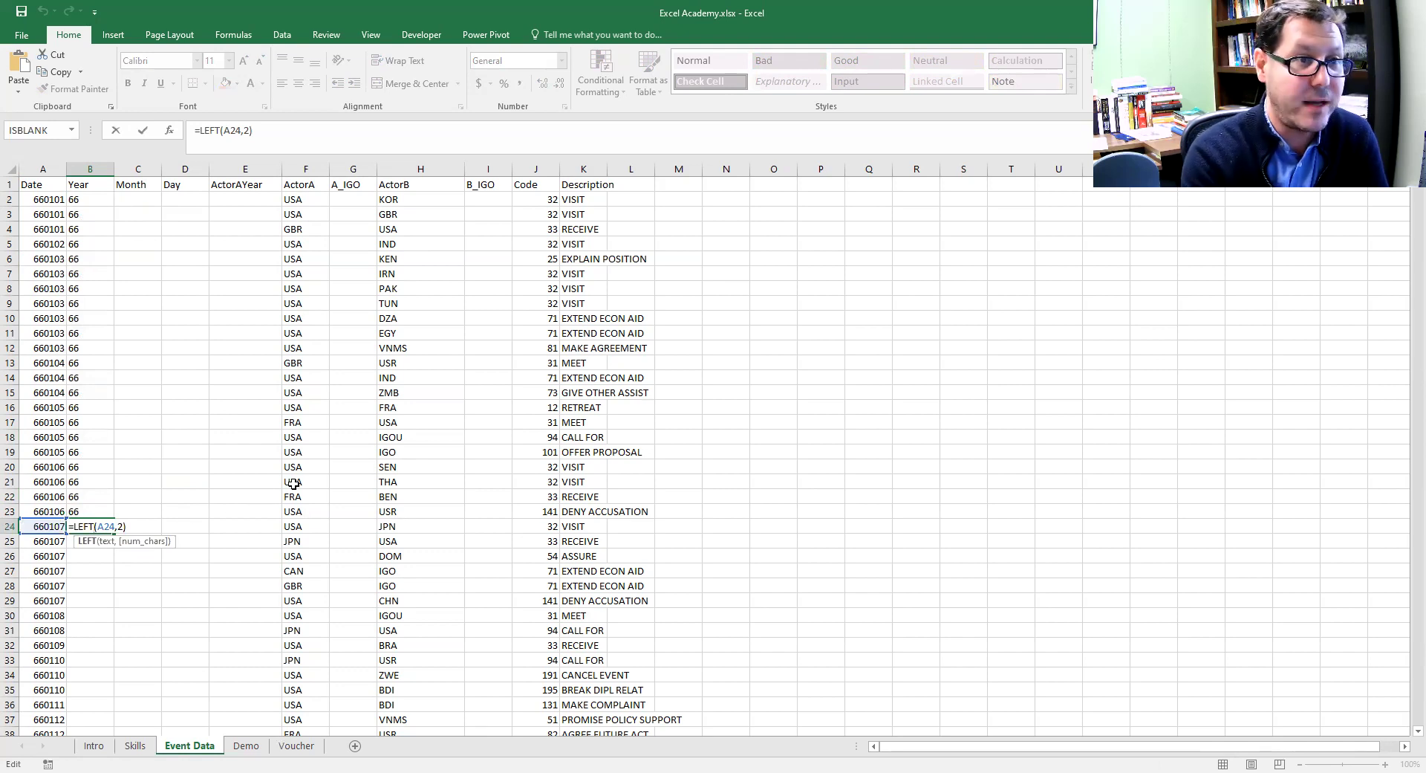
key("Return")
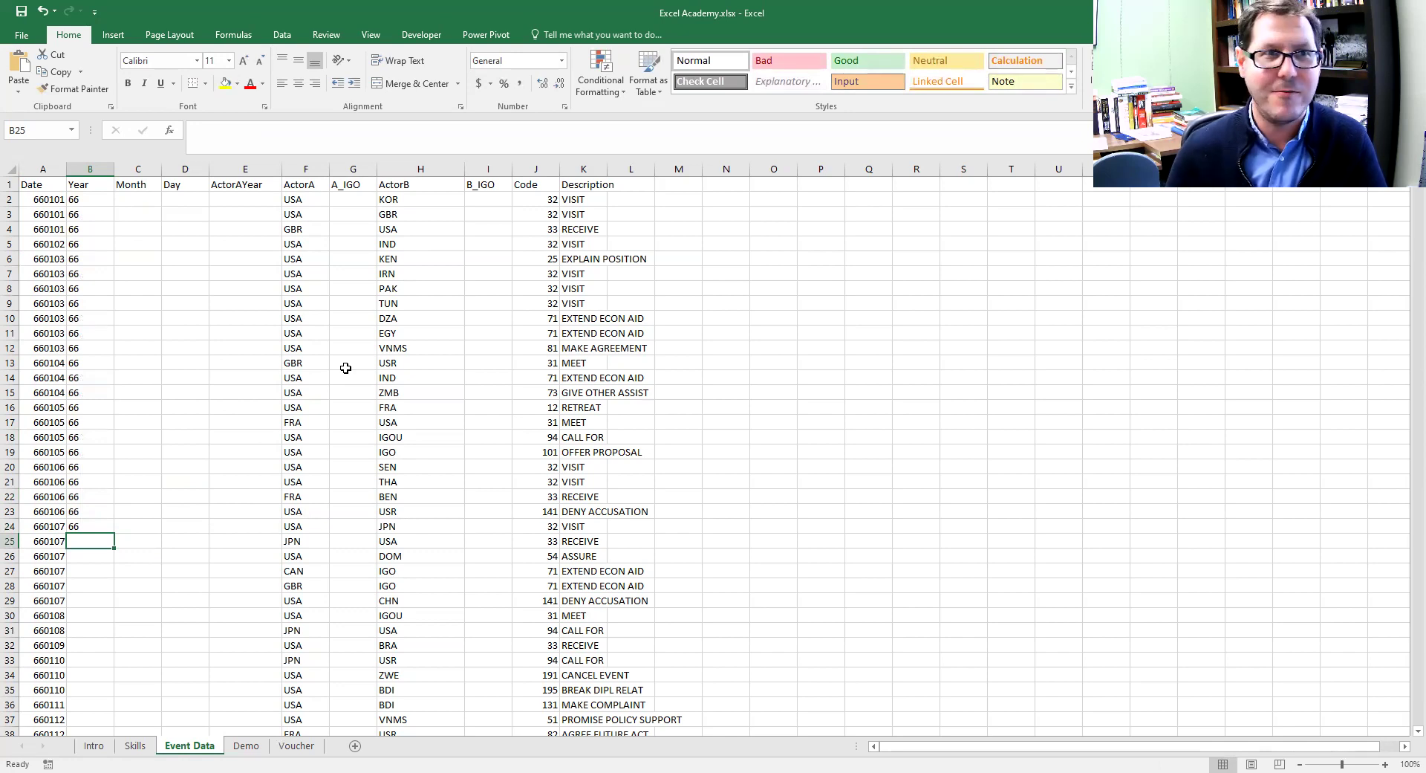
- Insert a blank column between the Year and Month columns
left_click(136, 168)
right_click(136, 169)
left_click(183, 278)
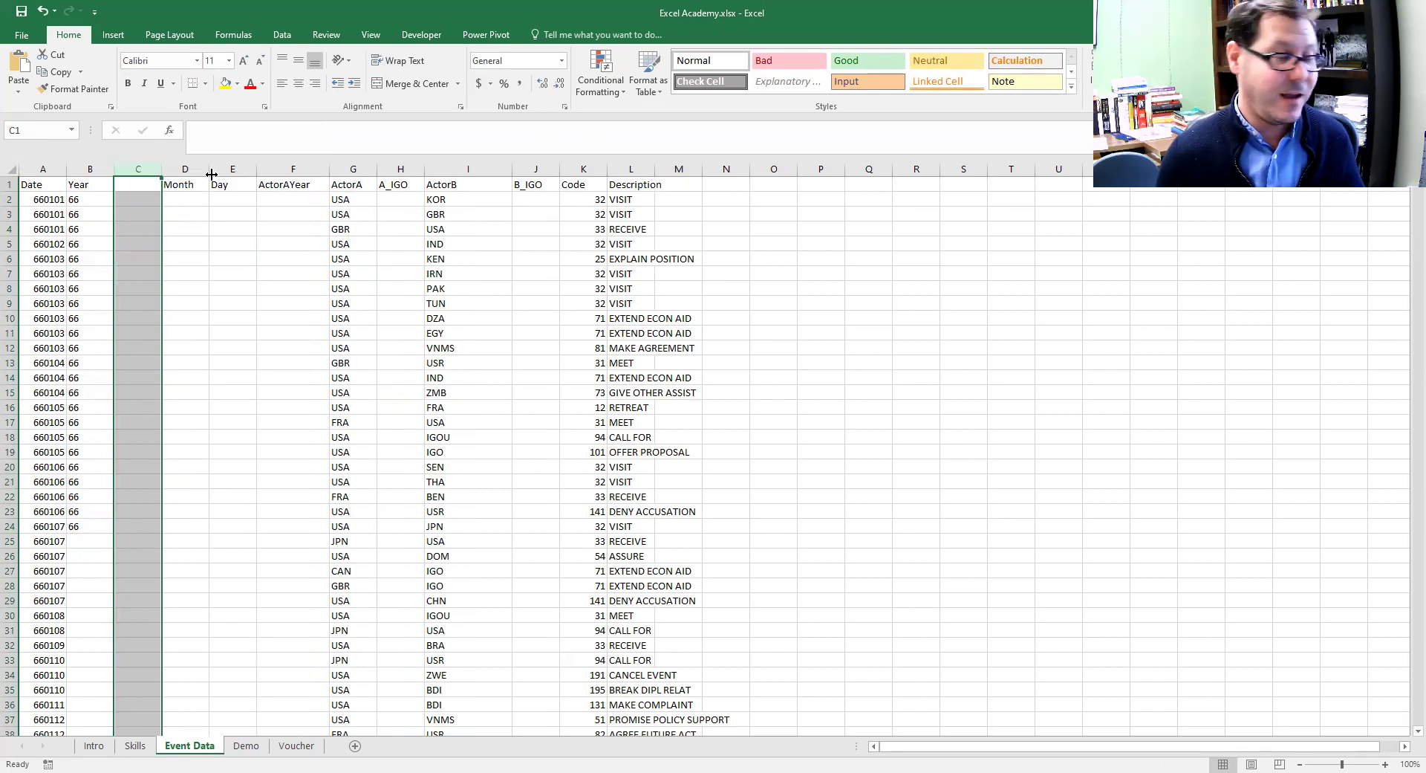
- Convert the two-digit year to four digits in C2 with the formula =B2+1900
left_click(129, 199)
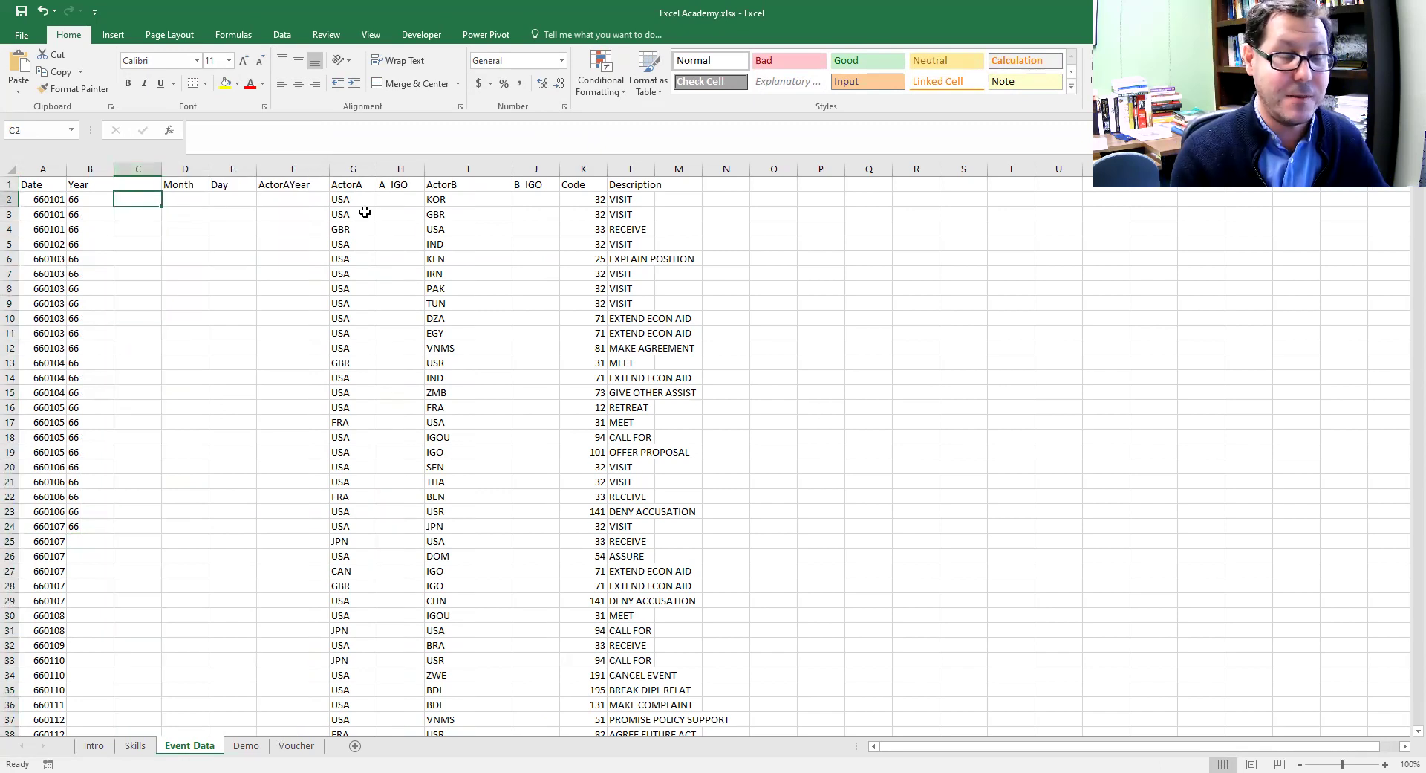
type("=")
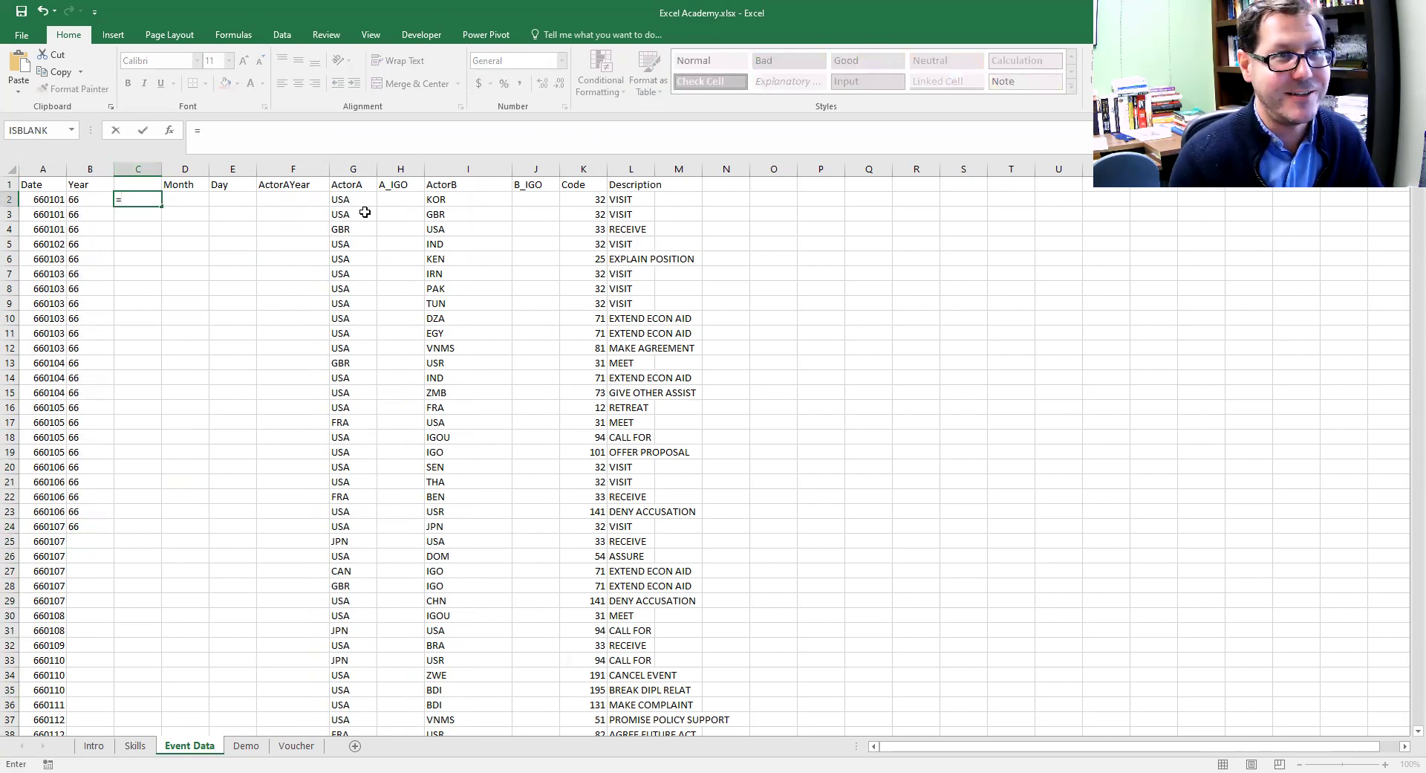
left_click(84, 200)
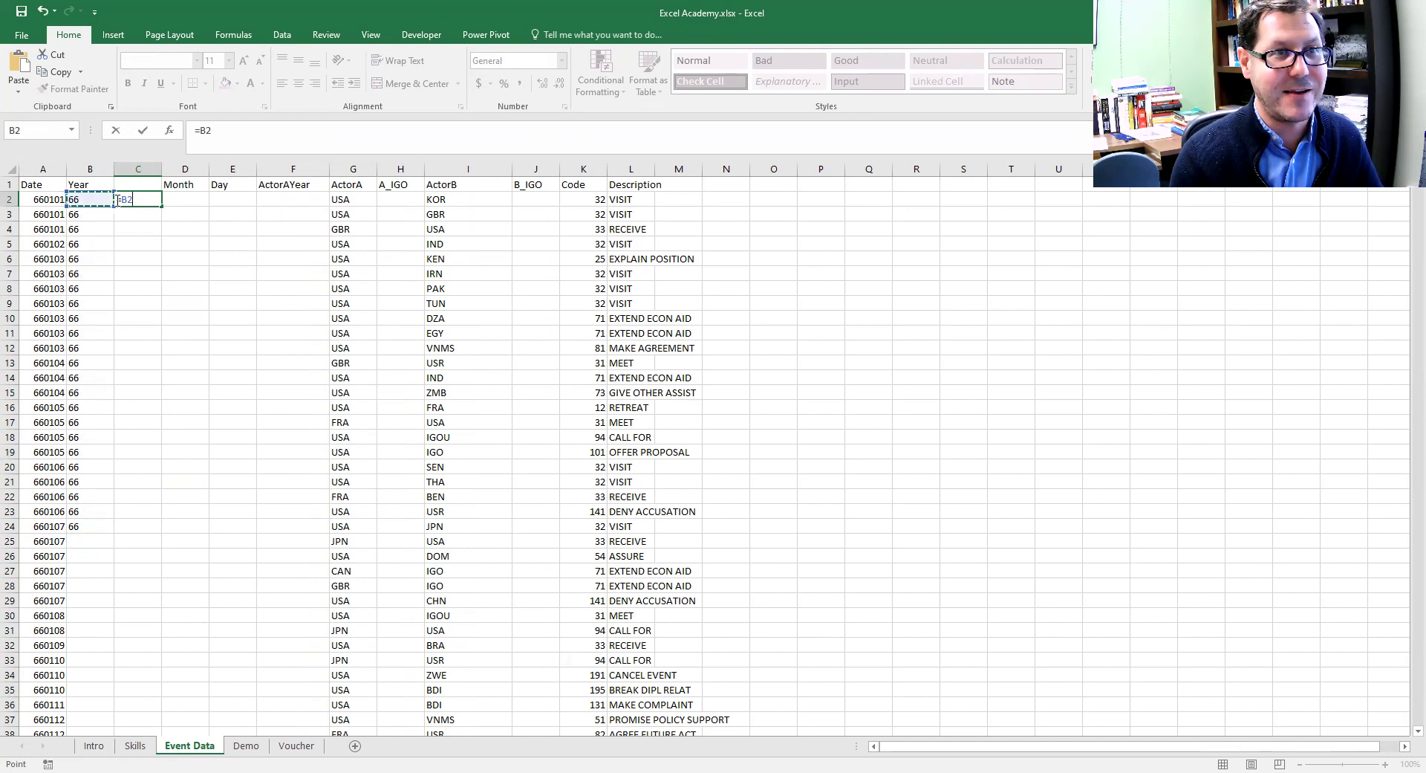
type("+1900")
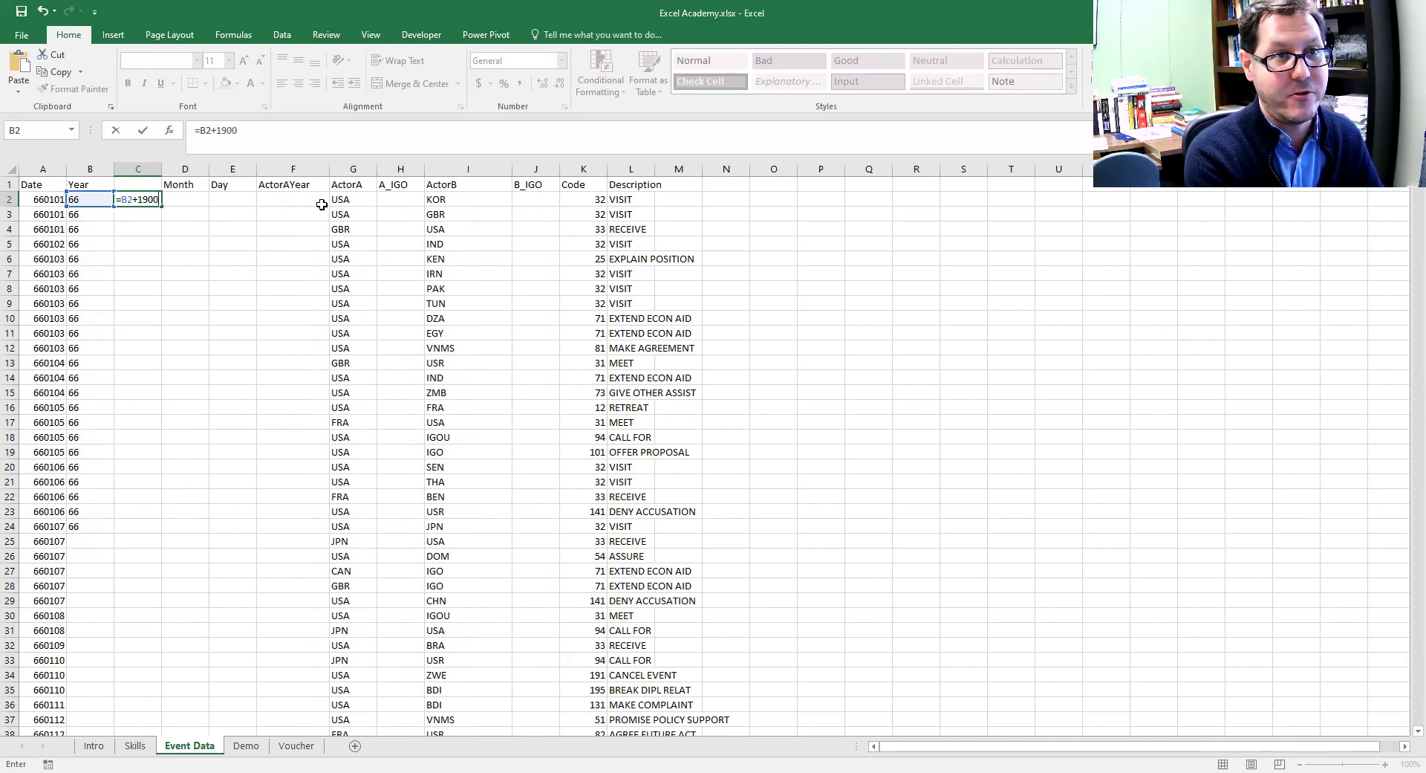
key("Return")
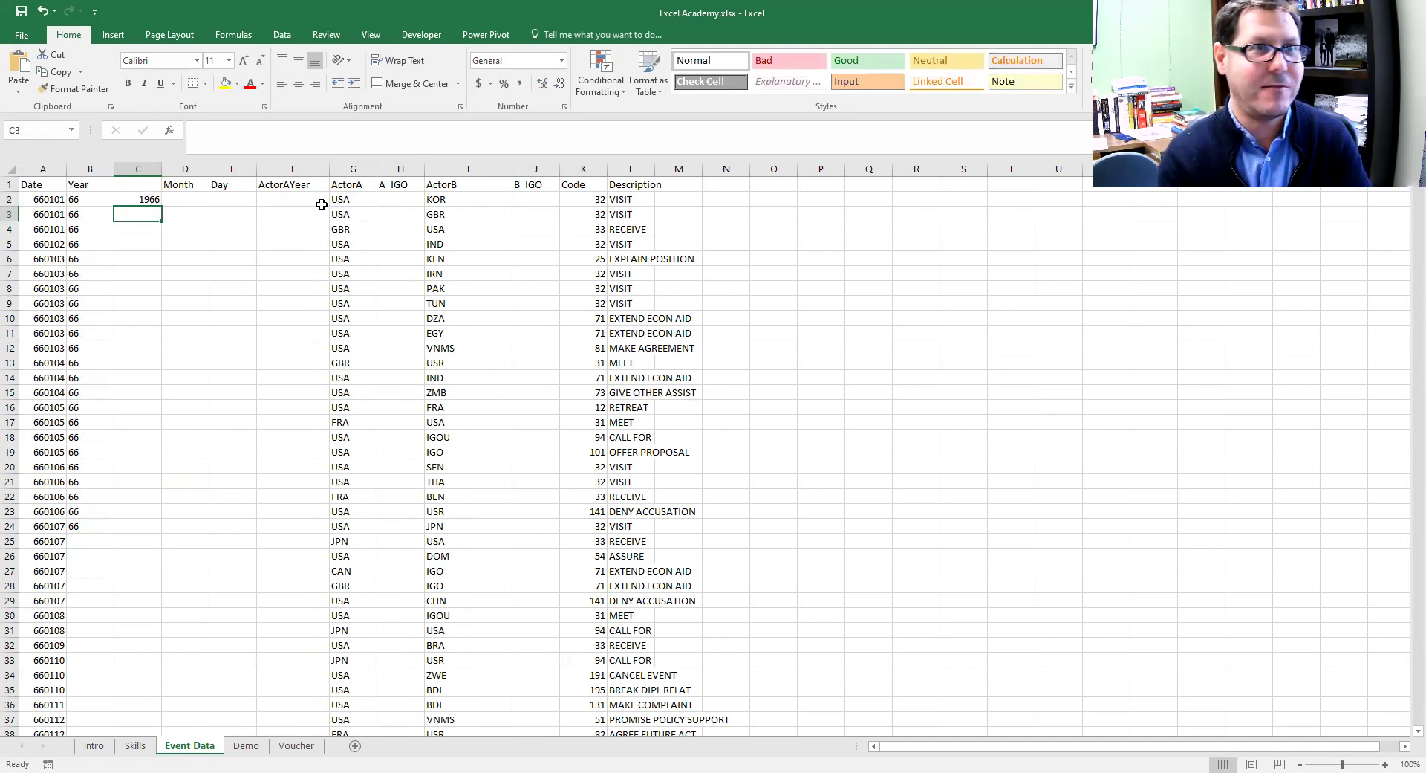
- Fill the two-digit and four-digit year formulas in columns B and C down to row 133
left_click_drag(146, 200, 159, 712)
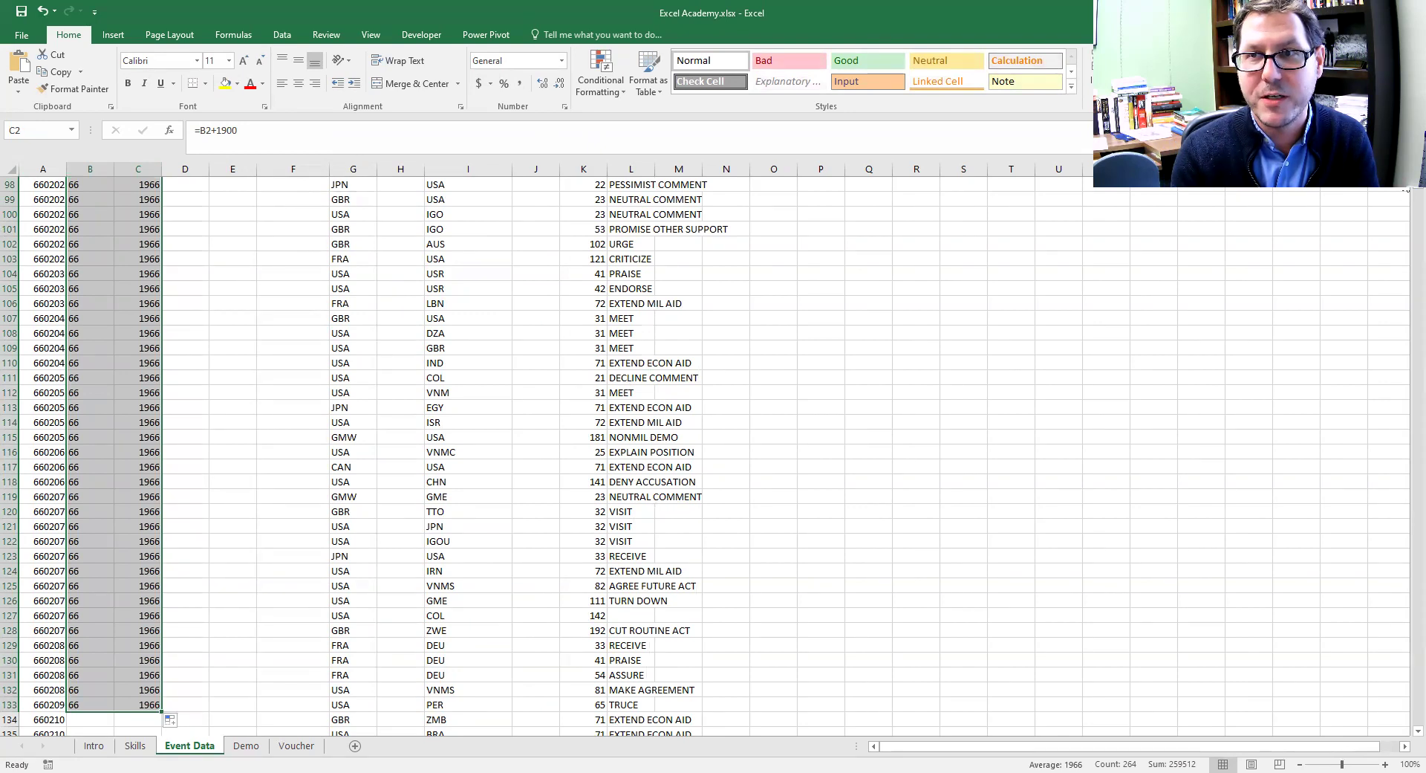
scroll(677, 268, "up", 20)
left_click(538, 259)
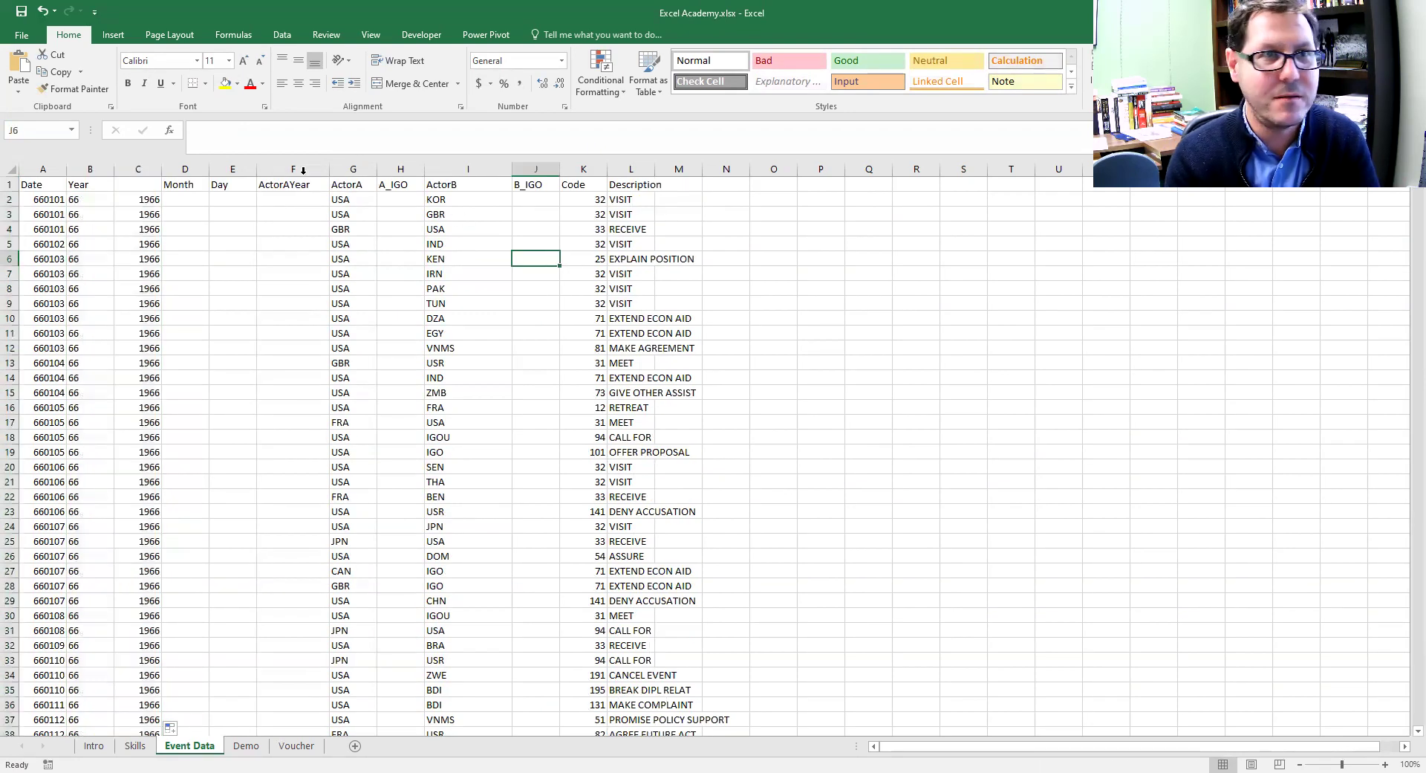
- Extract the last two characters of the date into Day cell E2 with =RIGHT(A2,2)
left_click(234, 195)
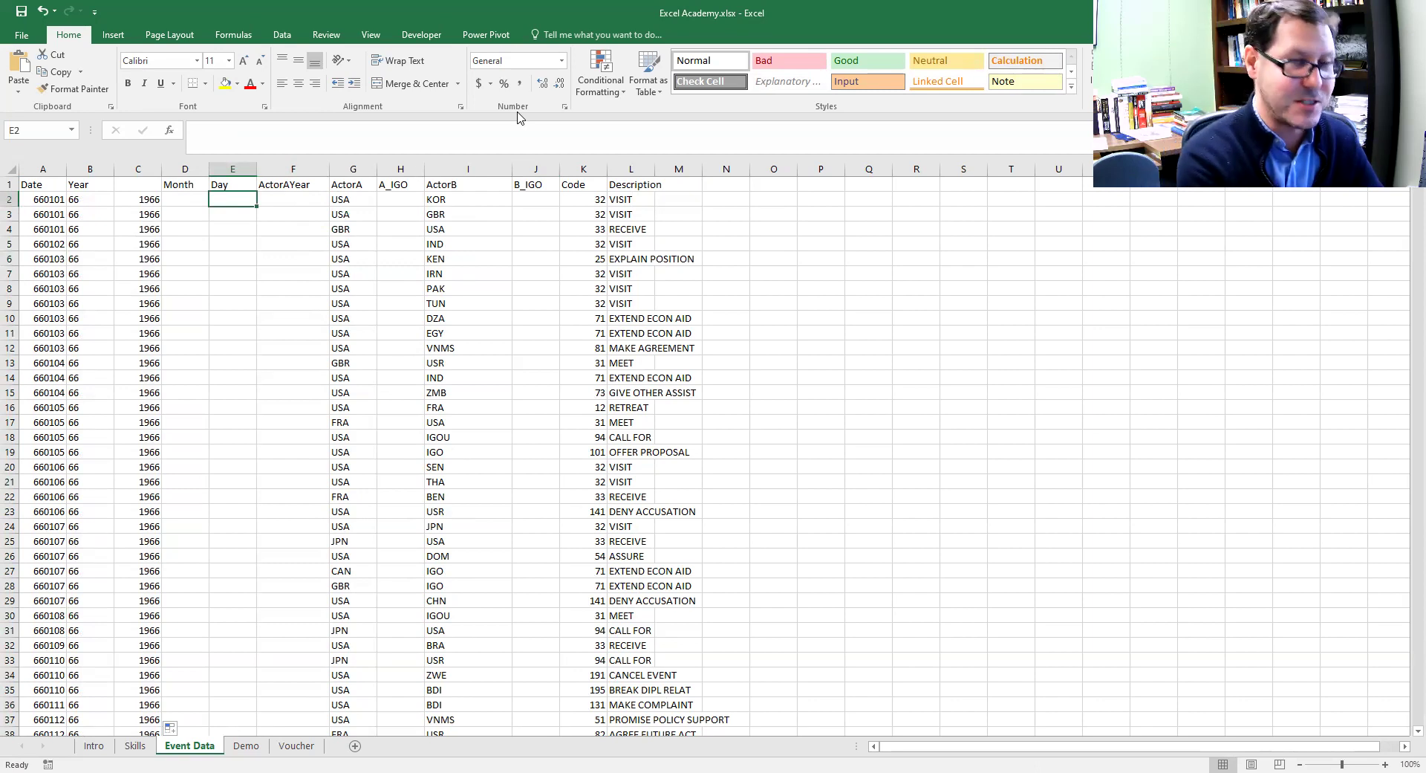
type("=")
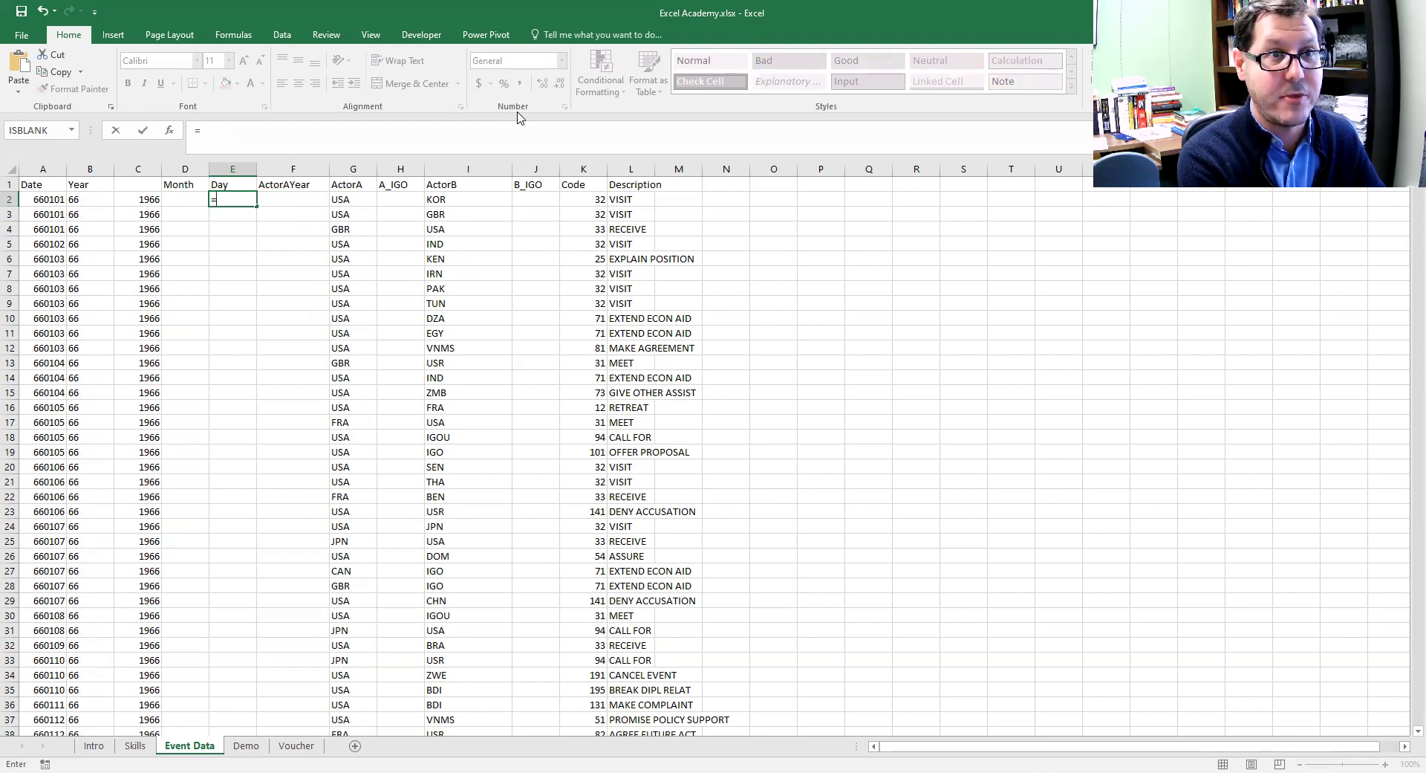
type("Right(")
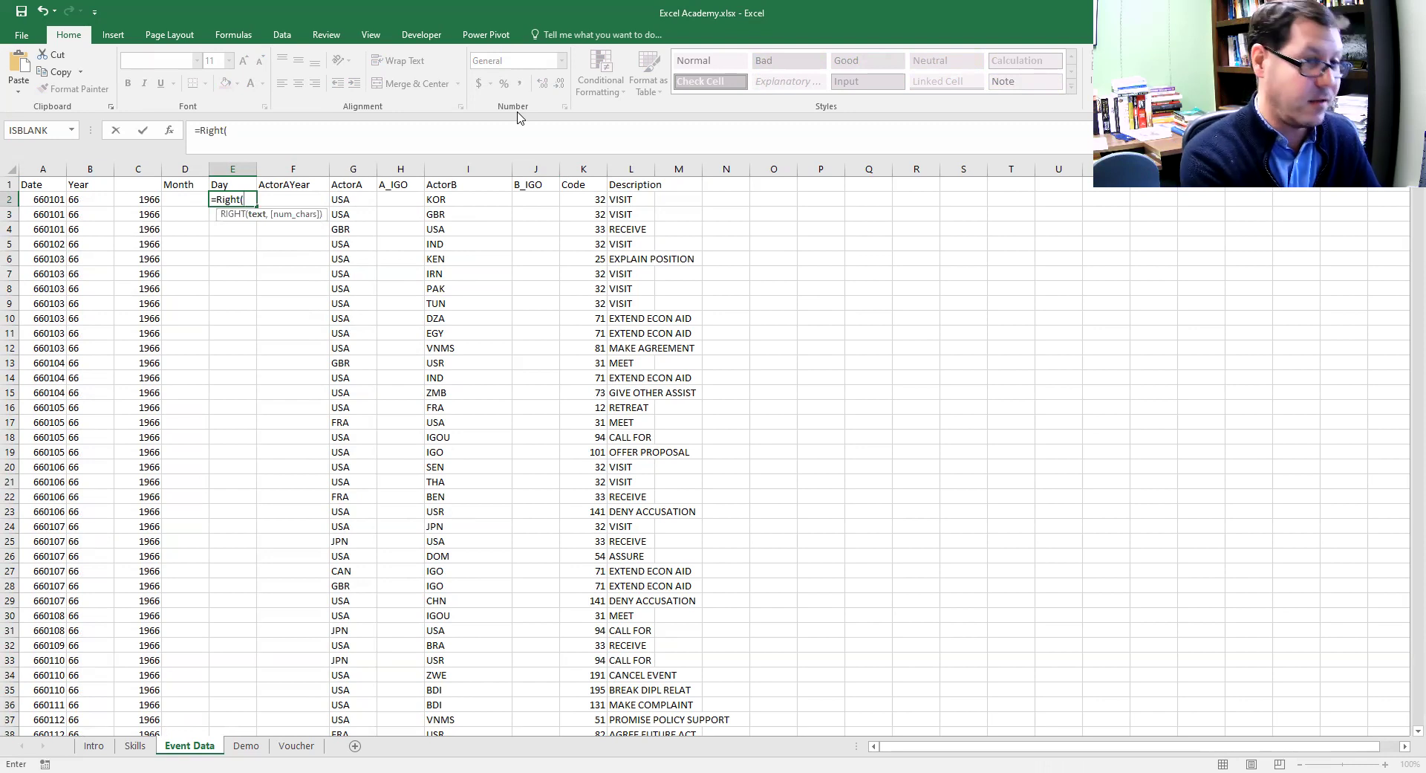
type("A2")
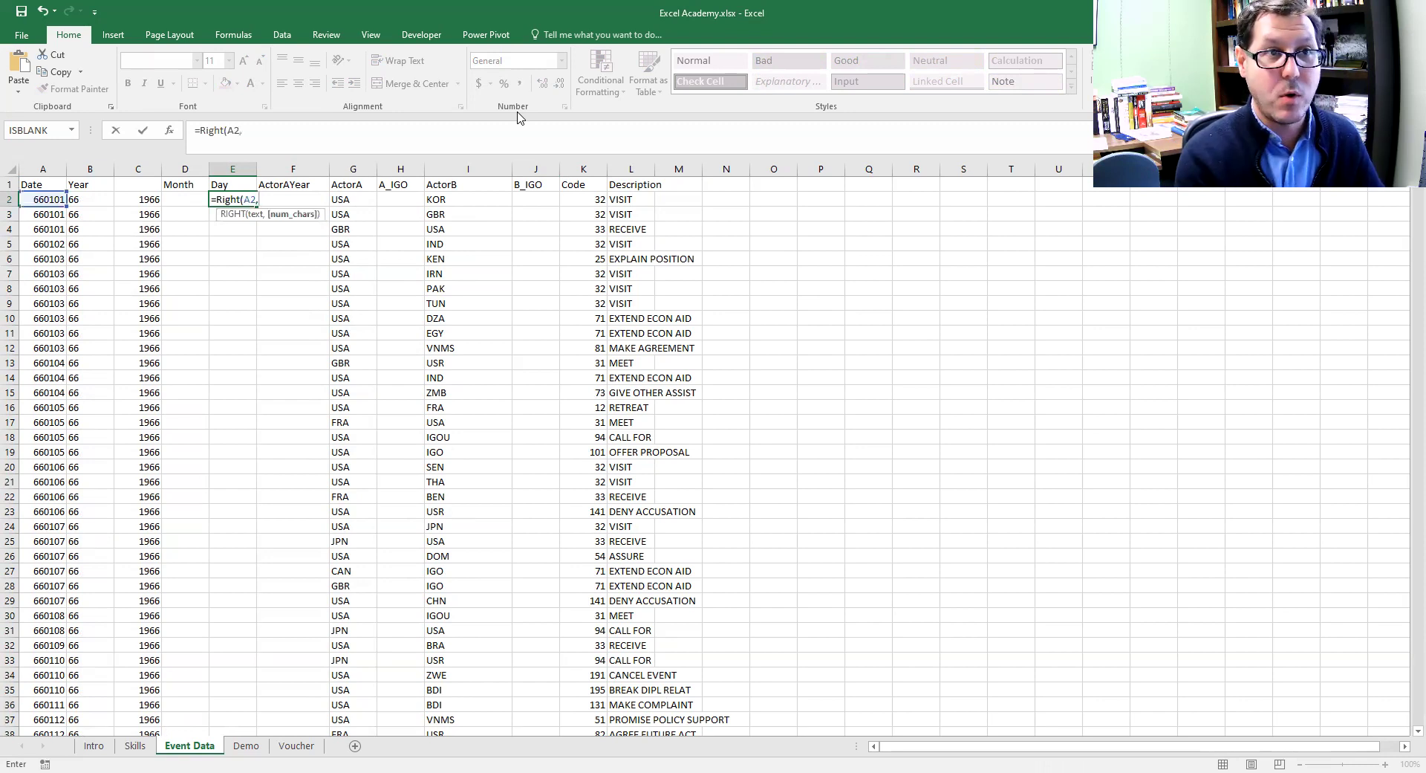
type(",")
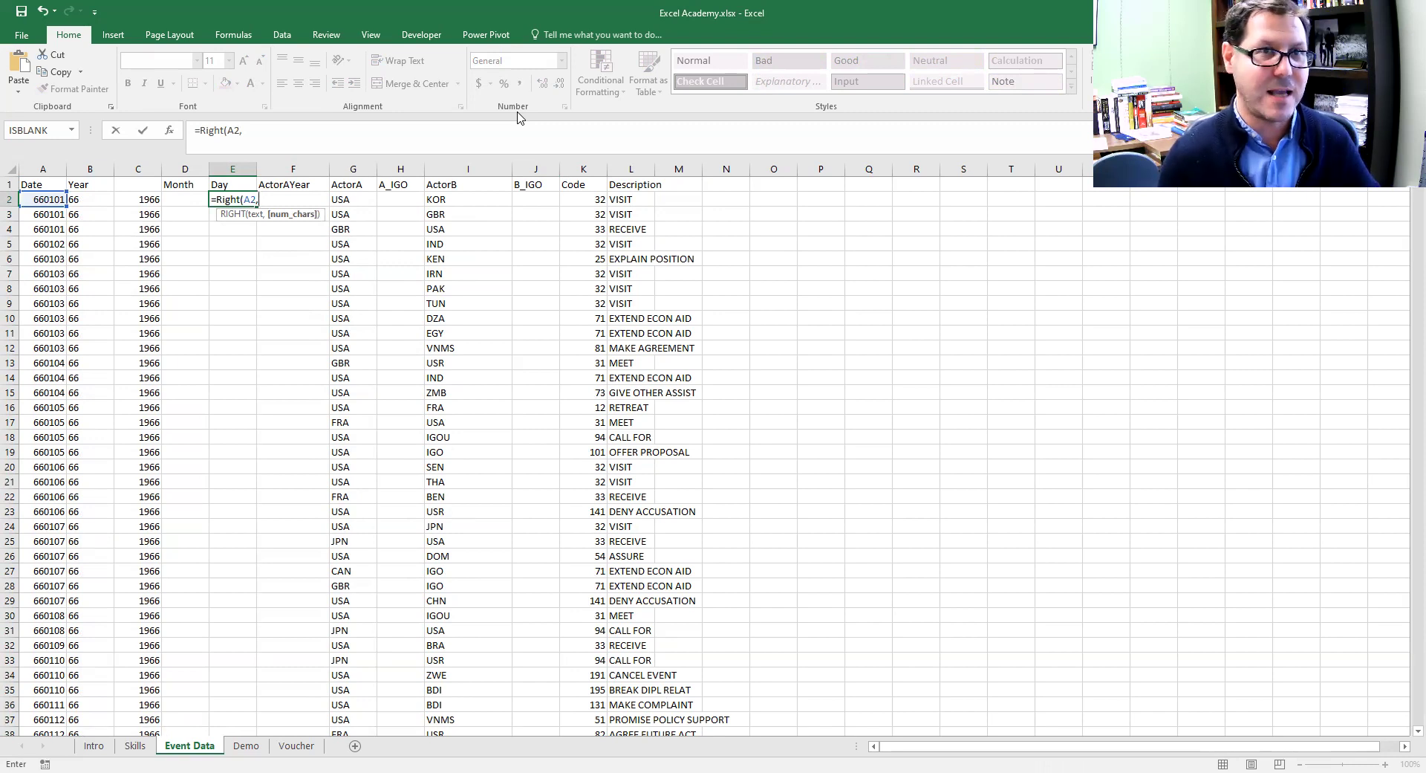
type("2")
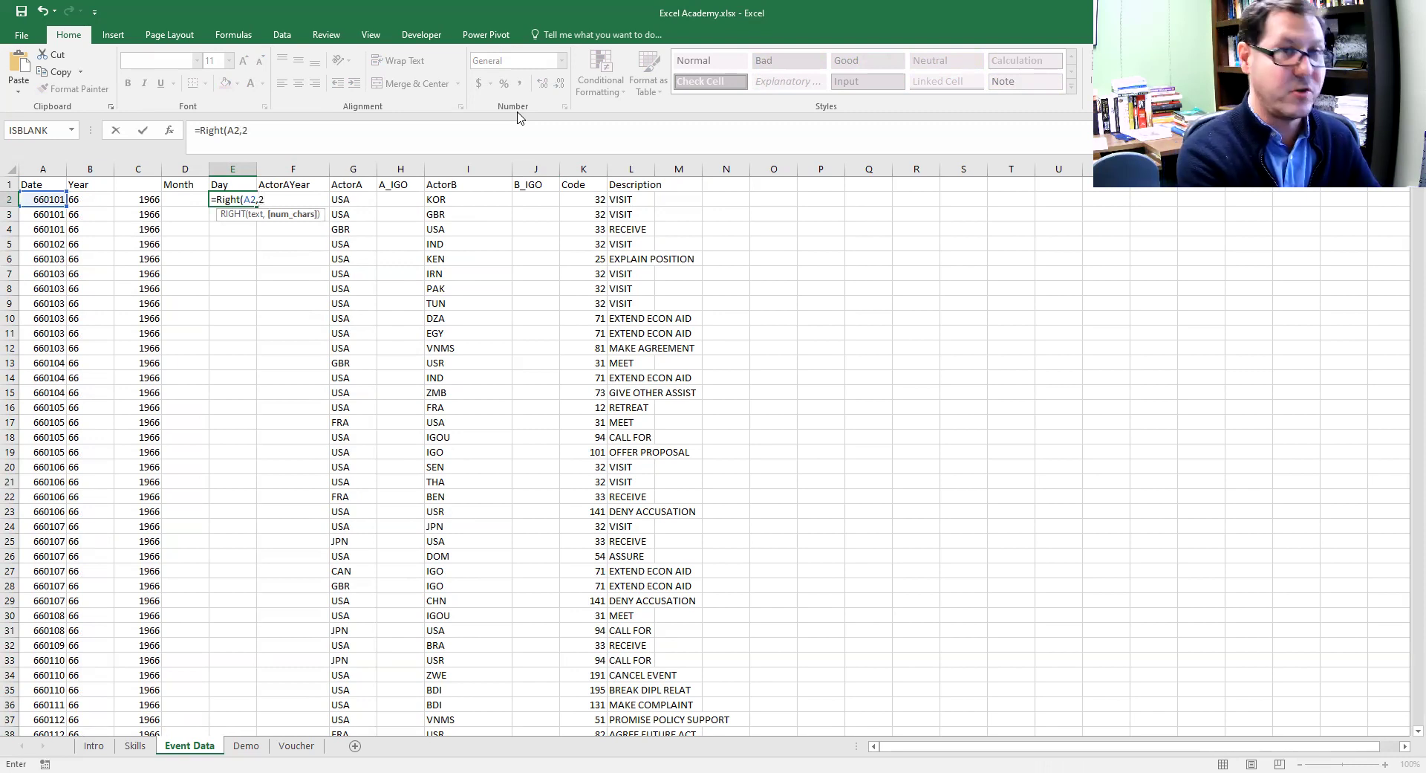
key("Return")
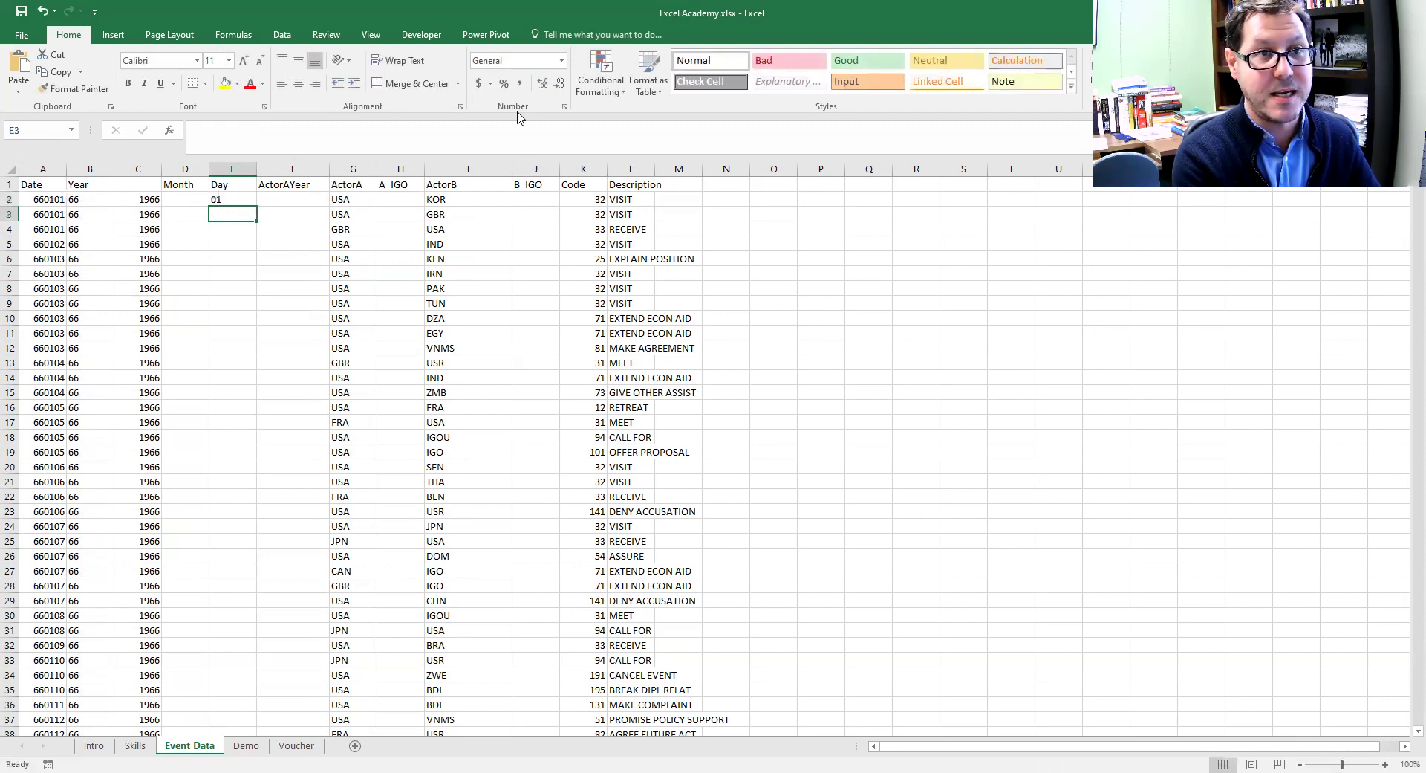
- Fill the Day formula from E2 down to row 640 and compare row 624's day with its date
left_click(246, 201)
left_click_drag(256, 207, 238, 709)
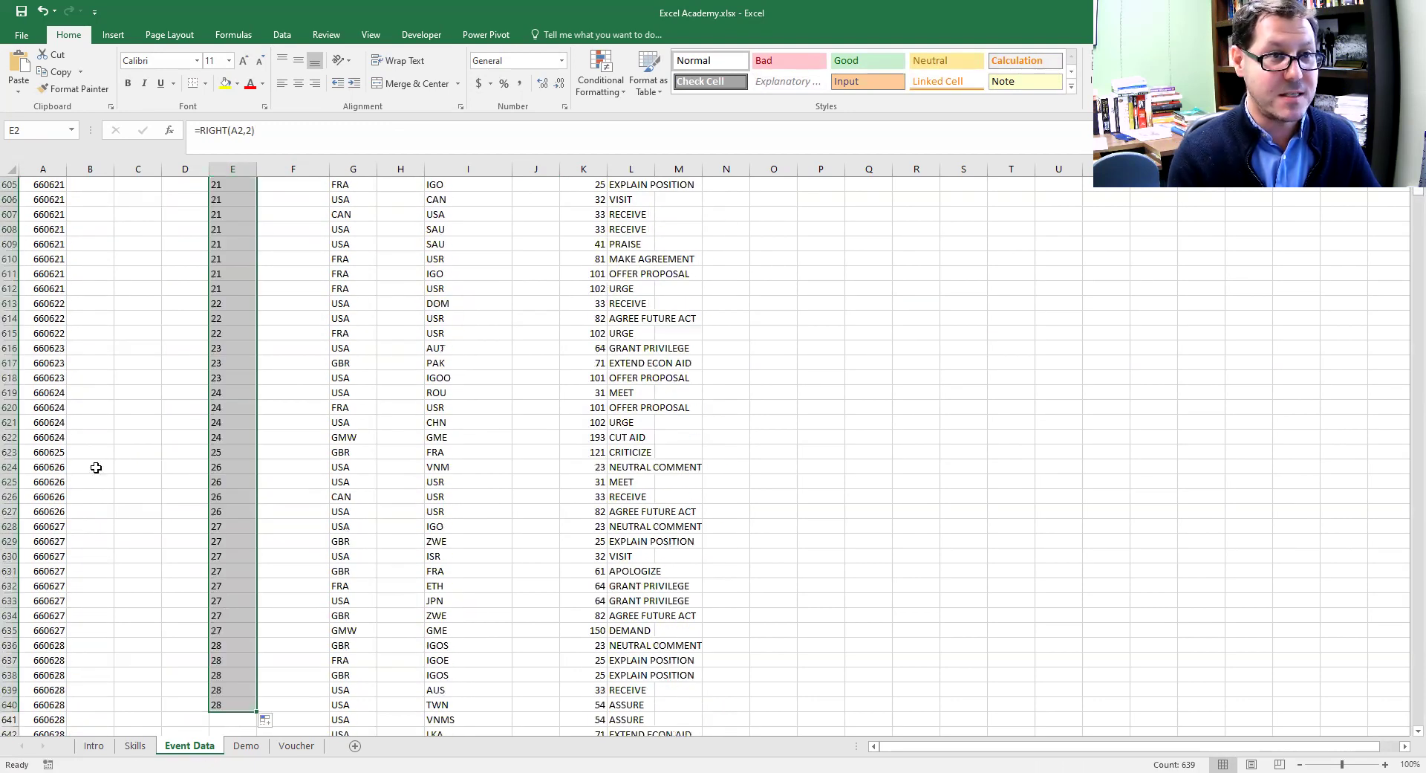
left_click(49, 467)
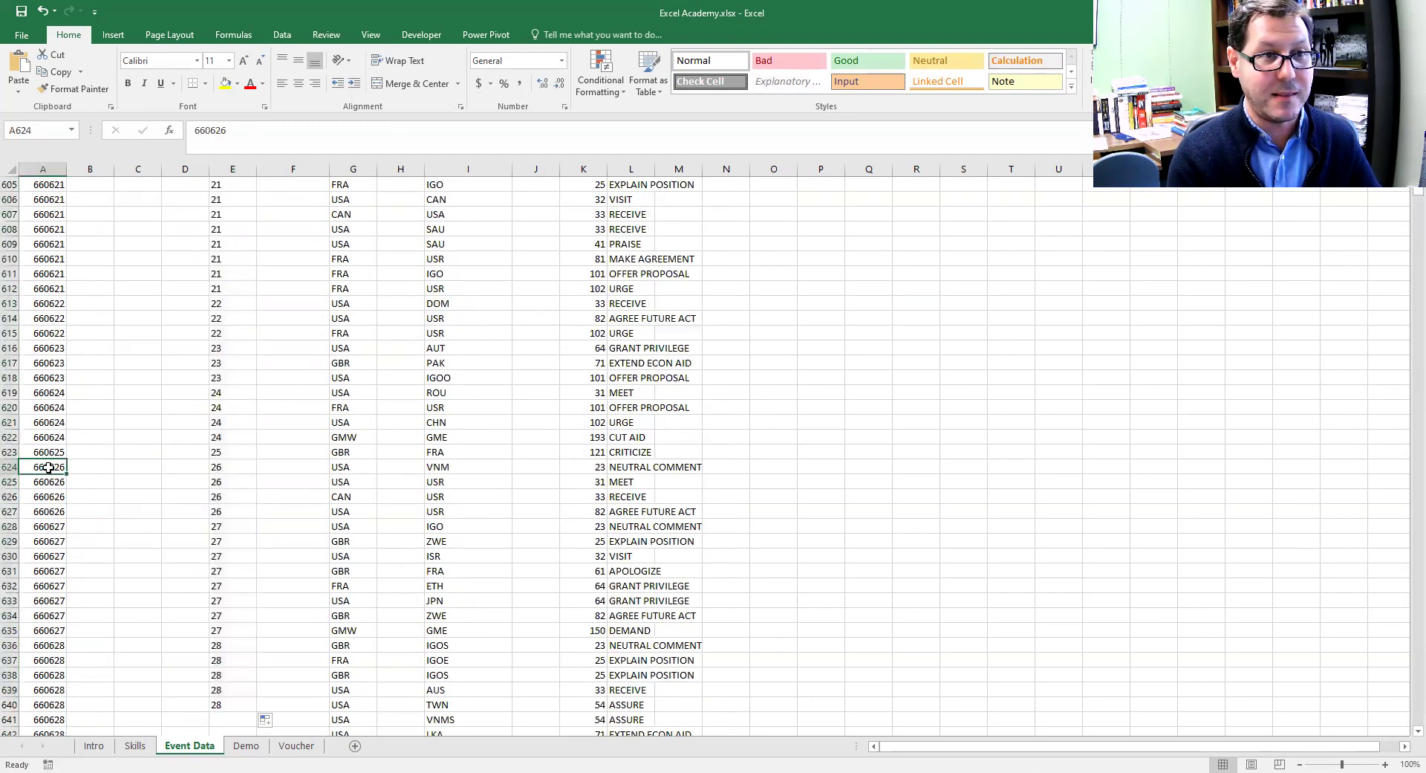
left_click(223, 470)
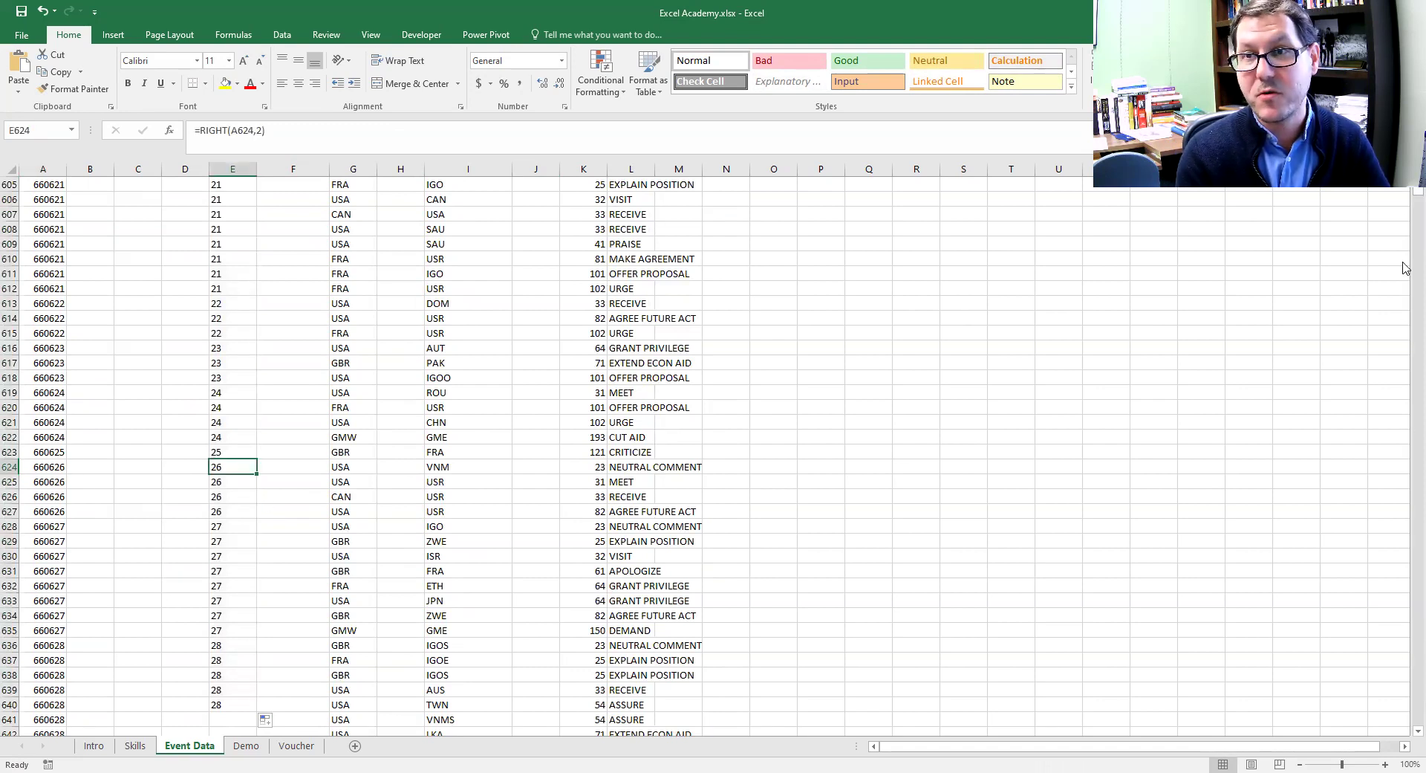
left_click_drag(1417, 191, 1416, 168)
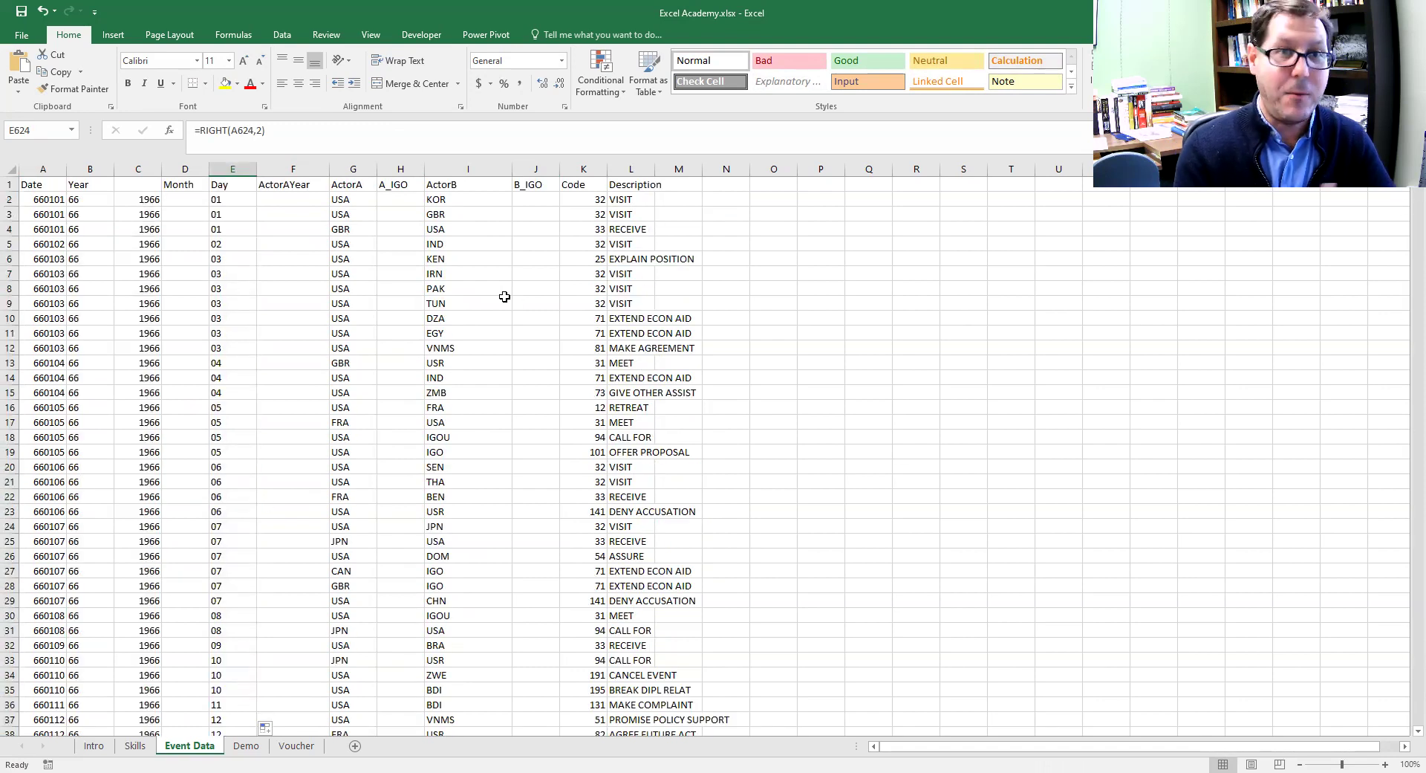
- Extract the two middle month characters of the date into Month cell D2 with =MID(A2,3,2)
left_click(176, 199)
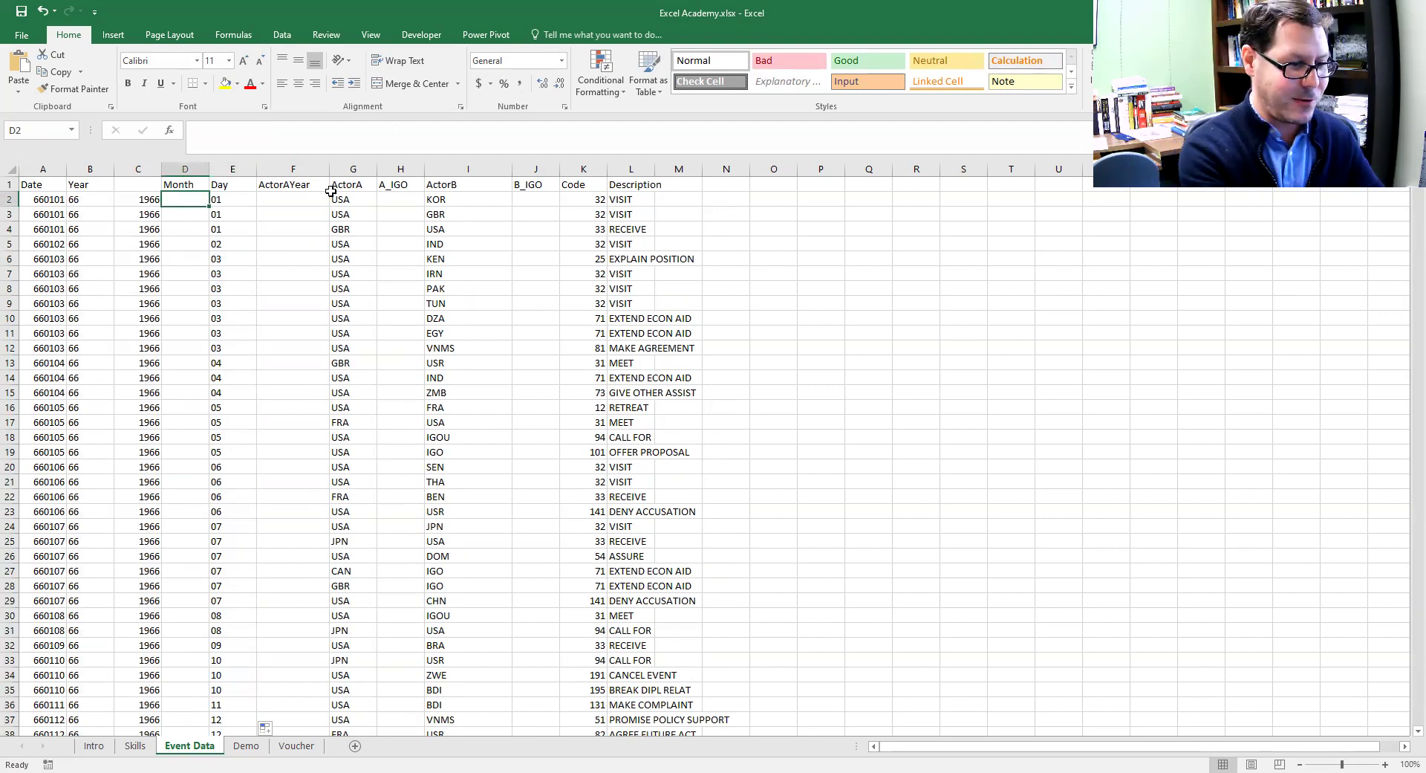
type("=")
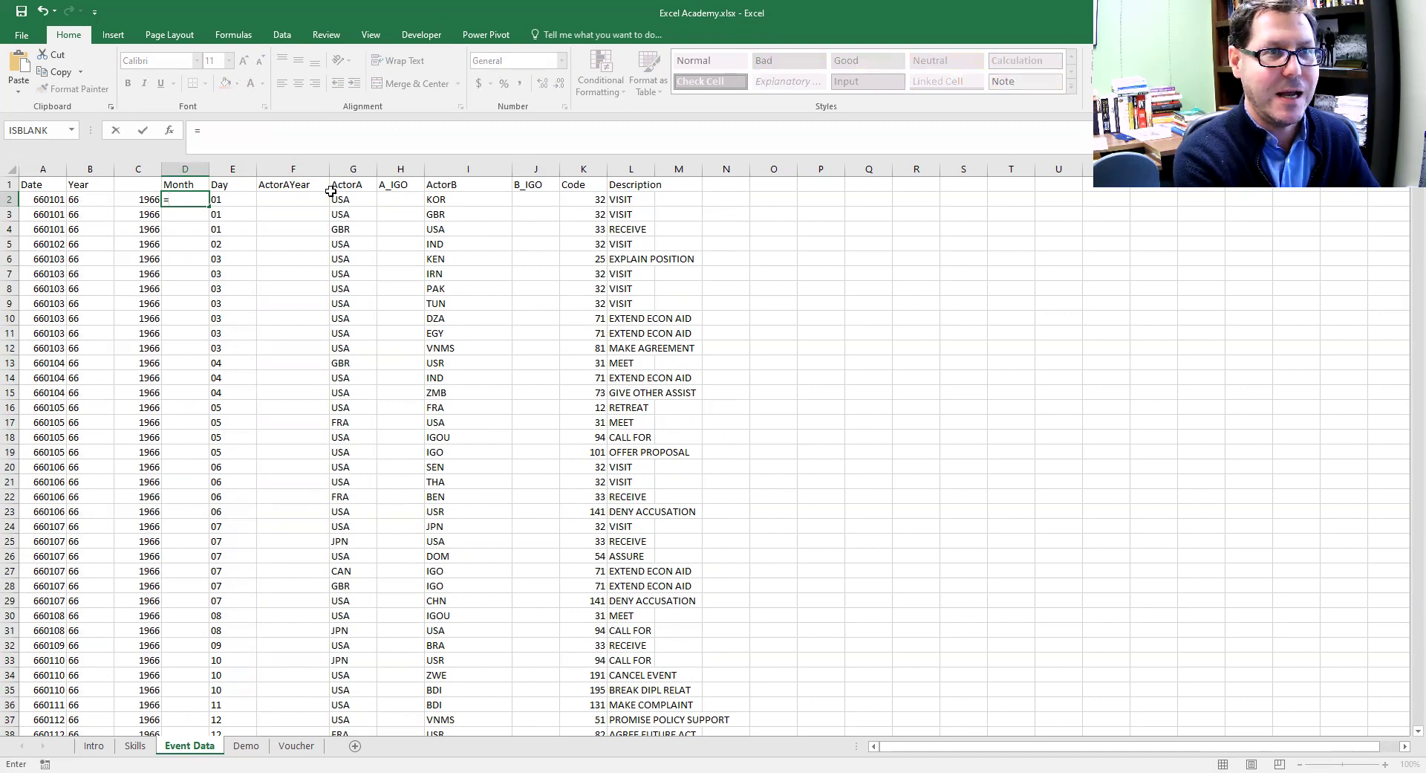
type("mid")
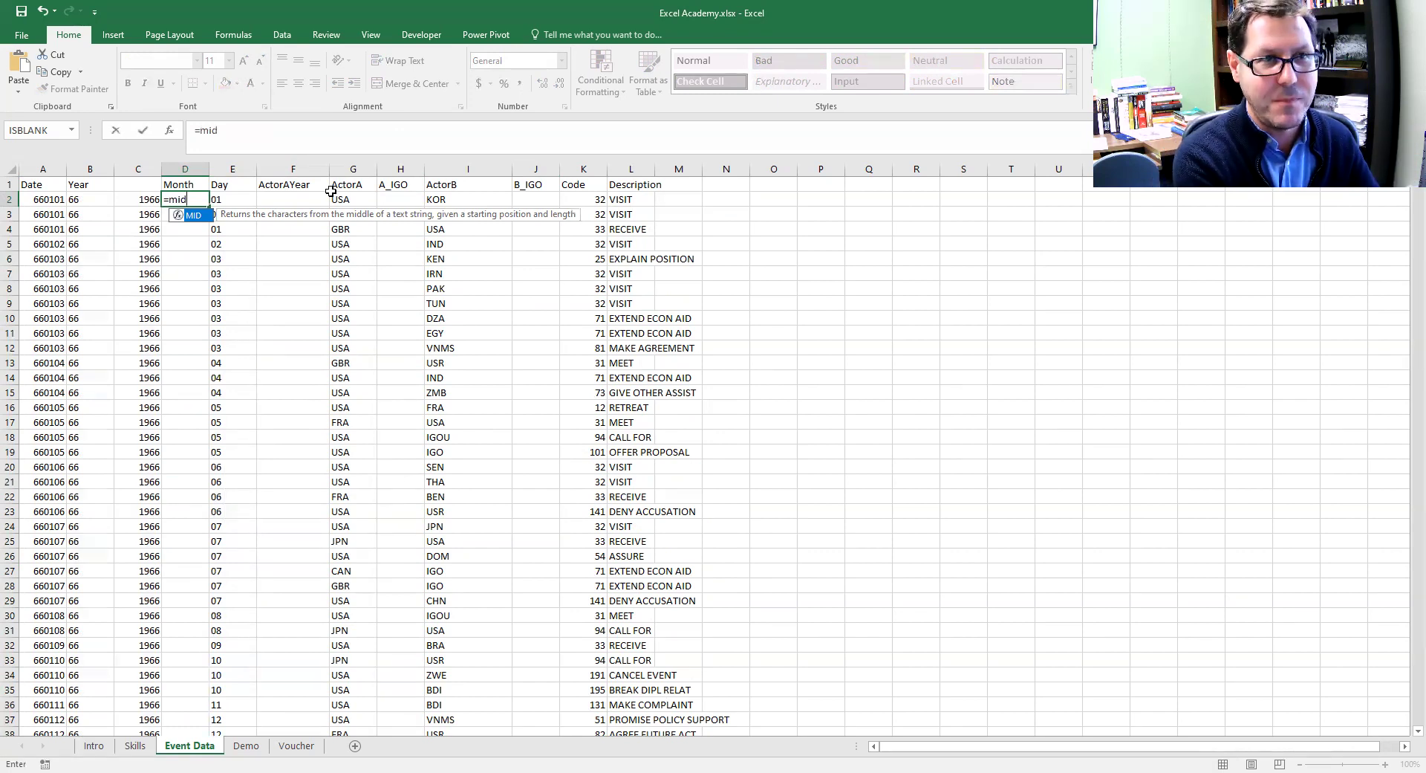
type("(")
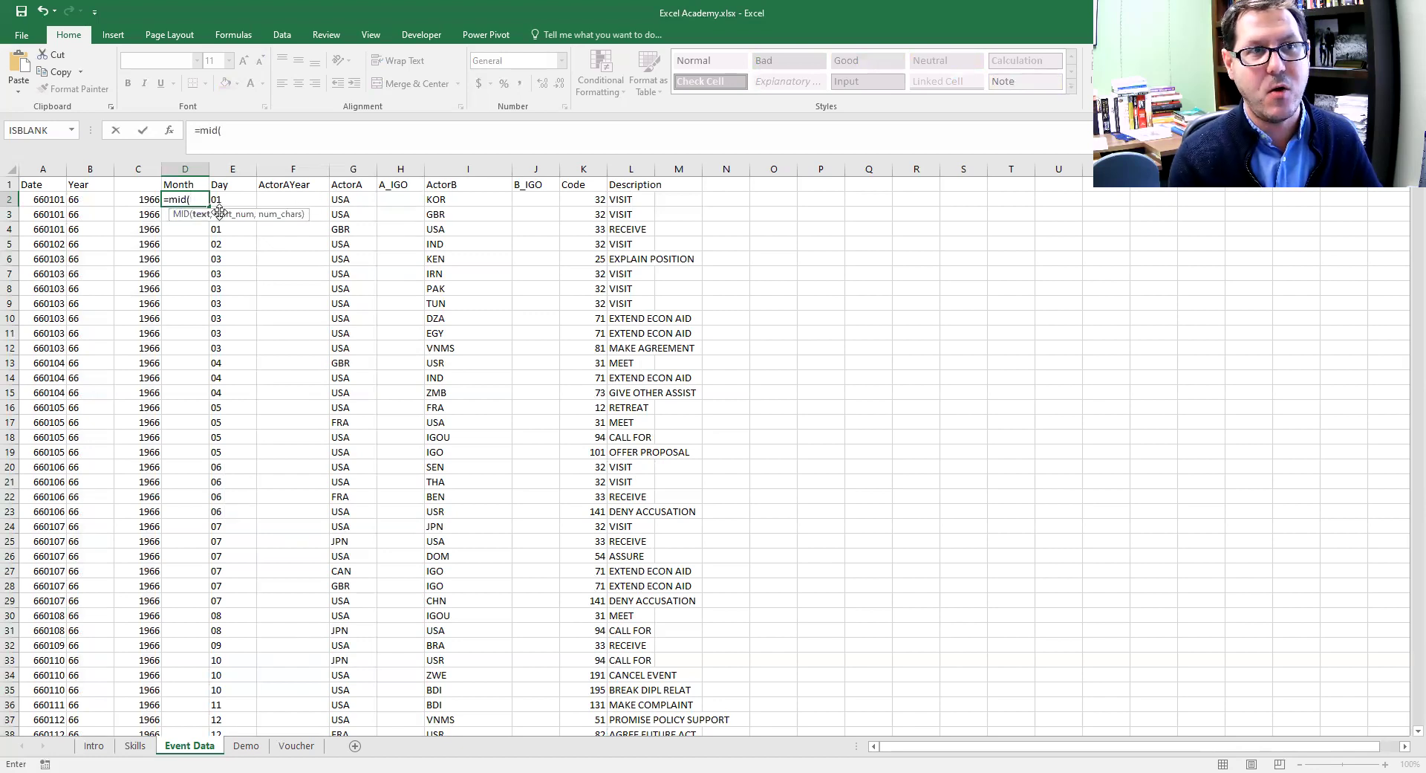
left_click(43, 199)
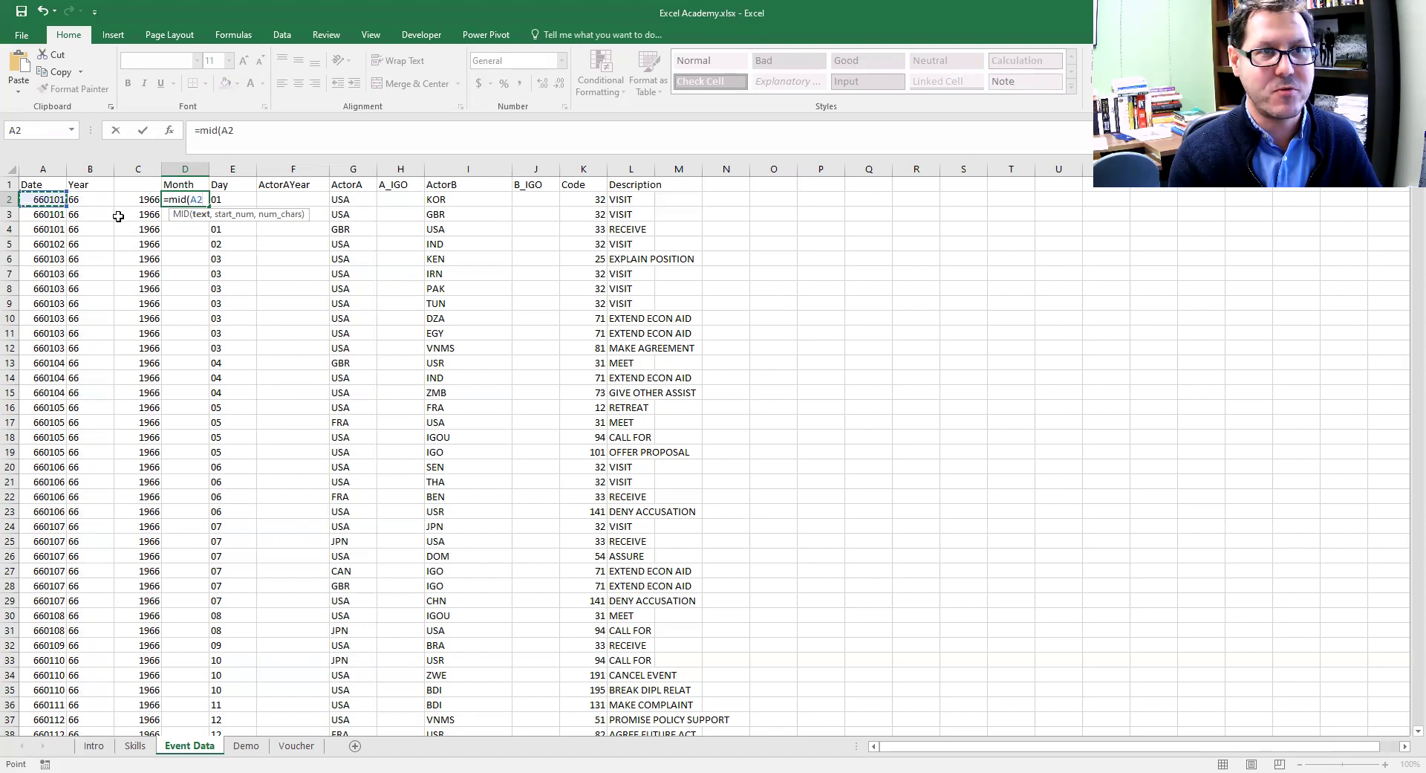
left_click(257, 133)
type(",")
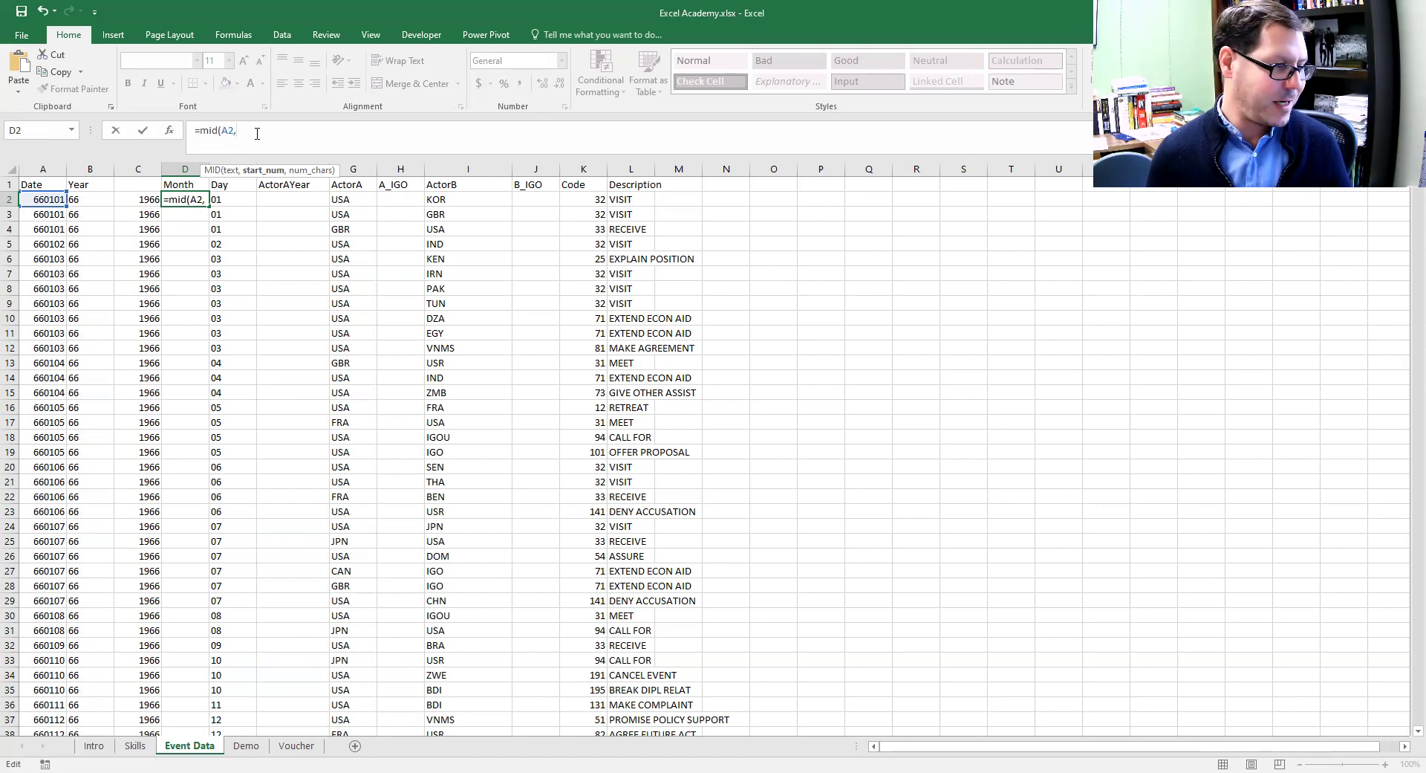
type("3")
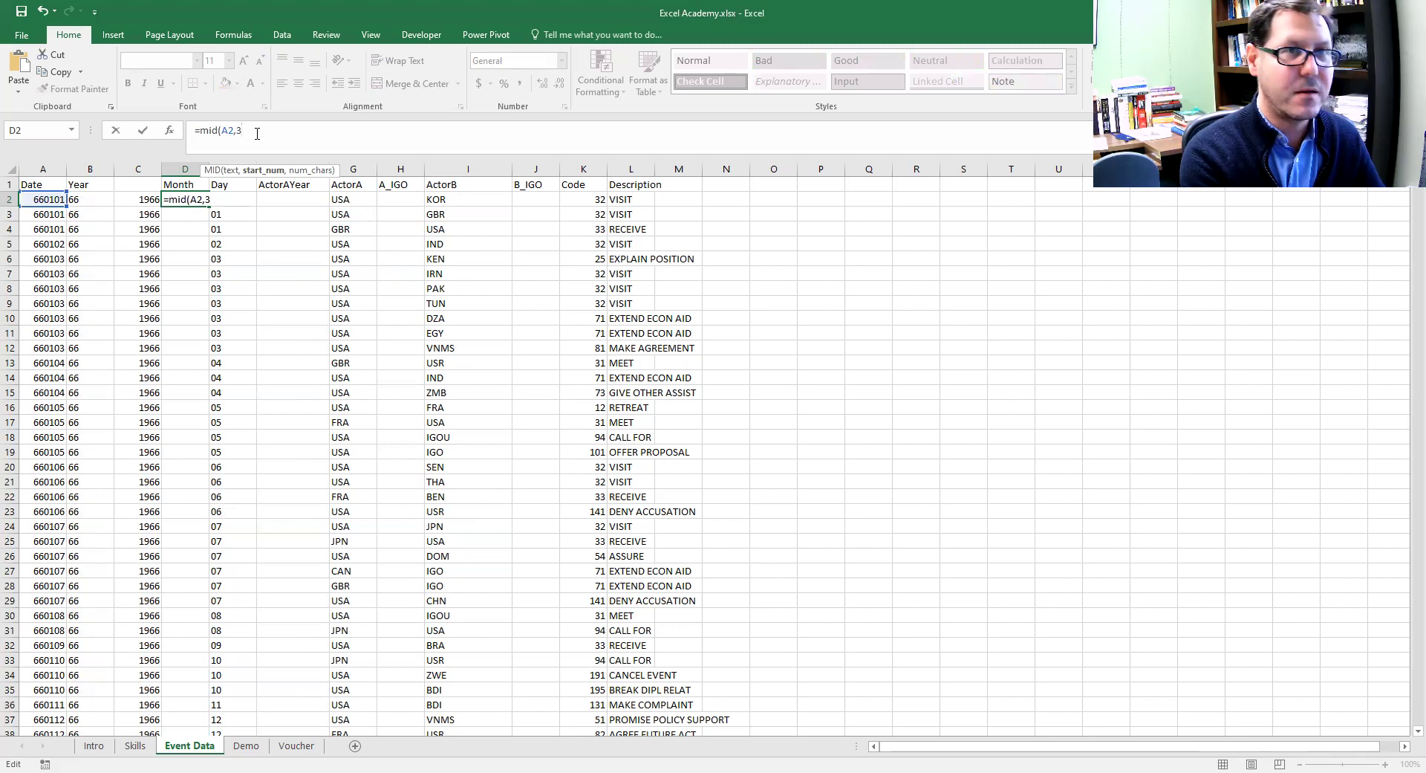
type(",")
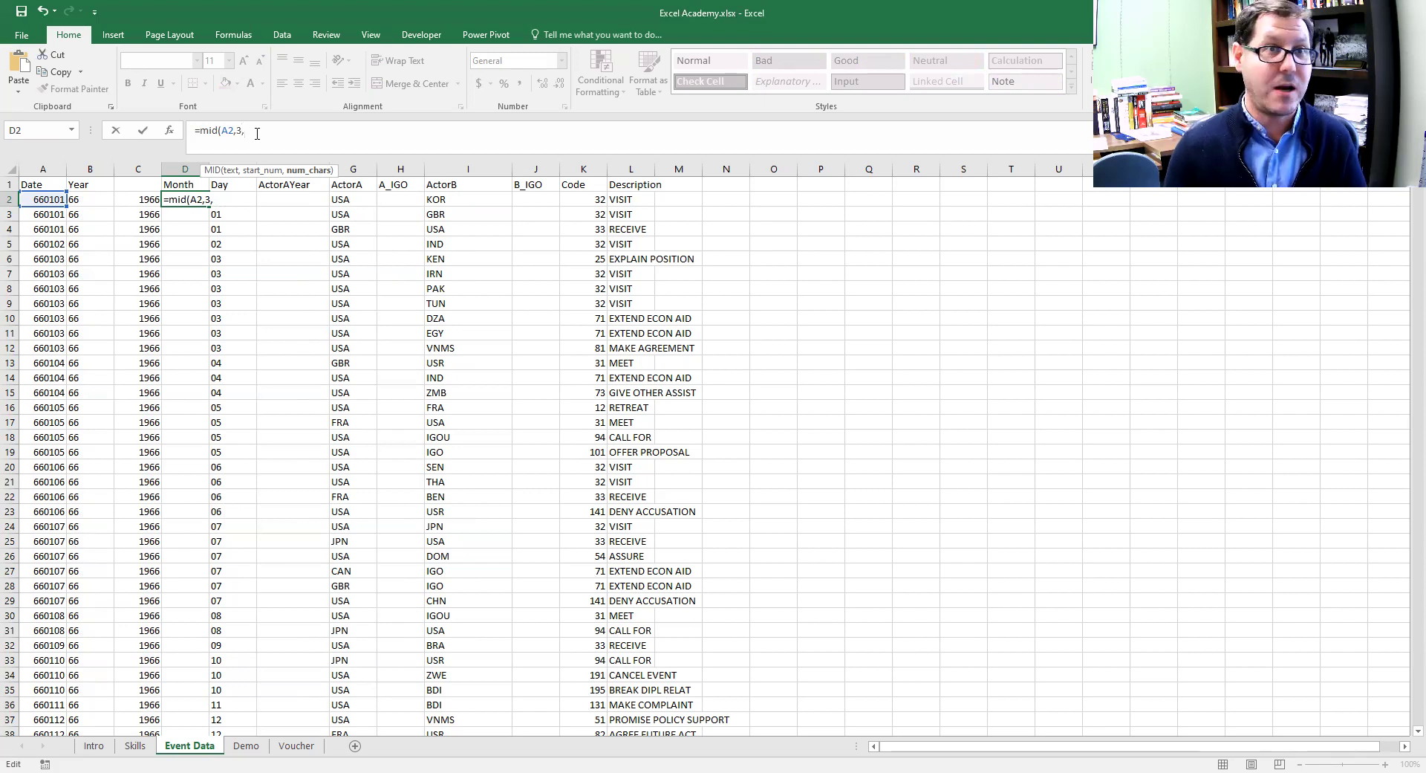
type("2")
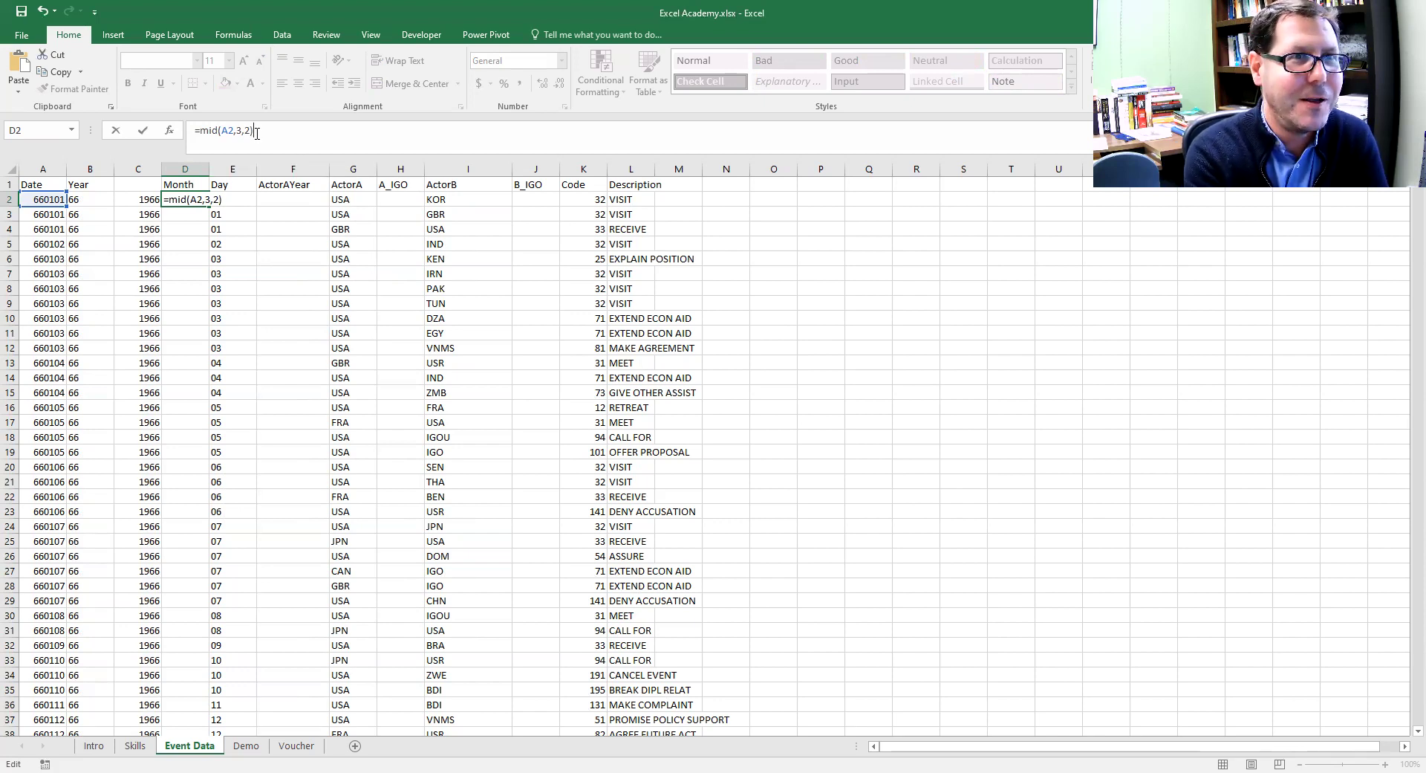
key("Return")
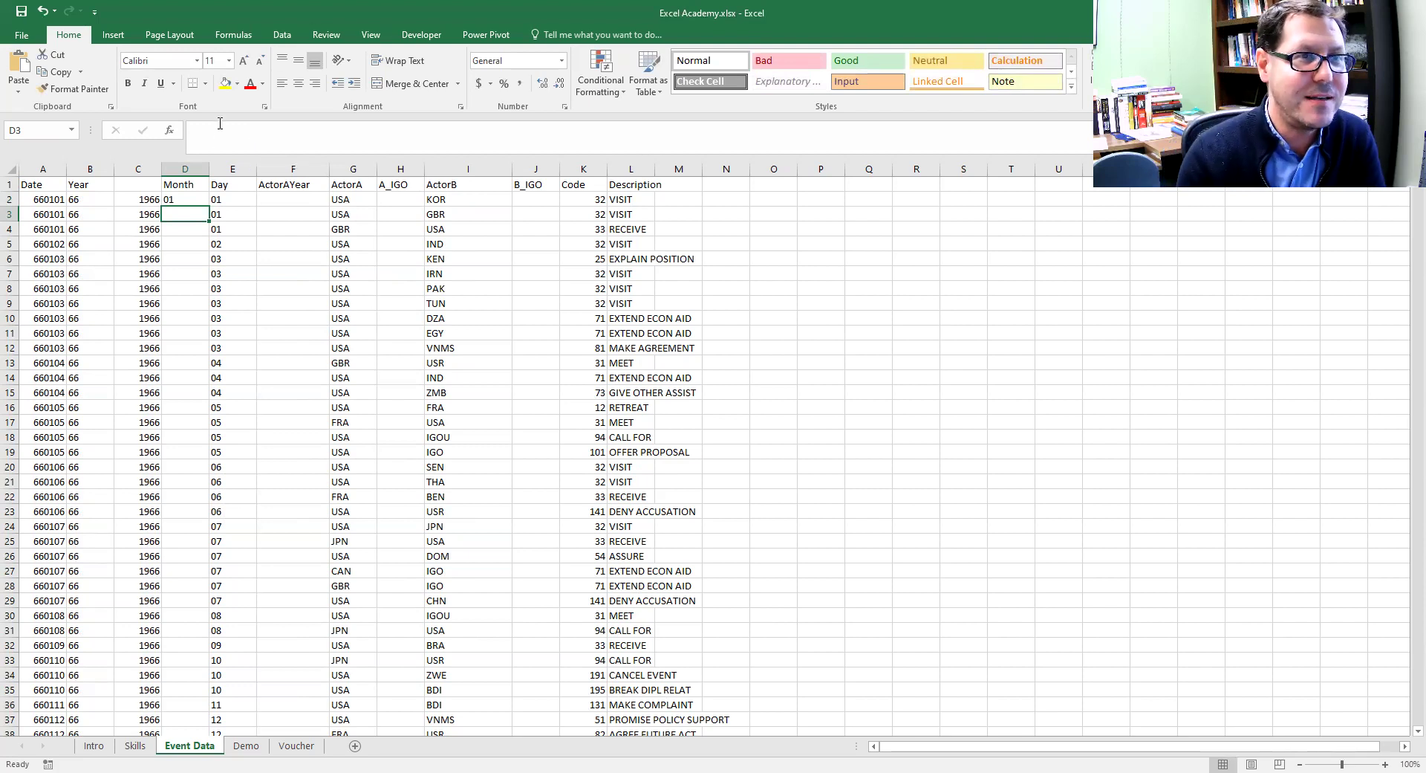
- Fill the Month formula from D2 down column D to row 1646
left_click(195, 199)
left_click_drag(210, 203, 55, 612)
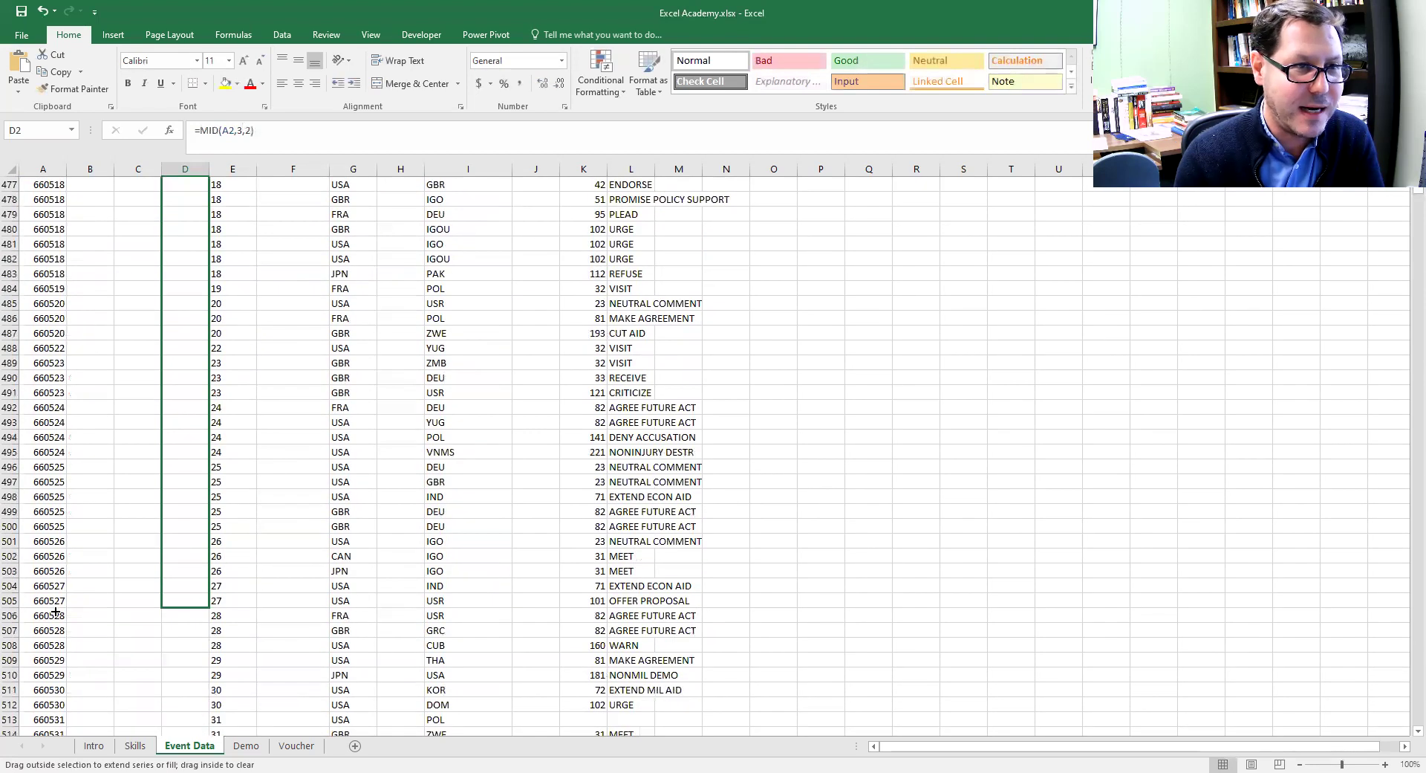
left_click(33, 453)
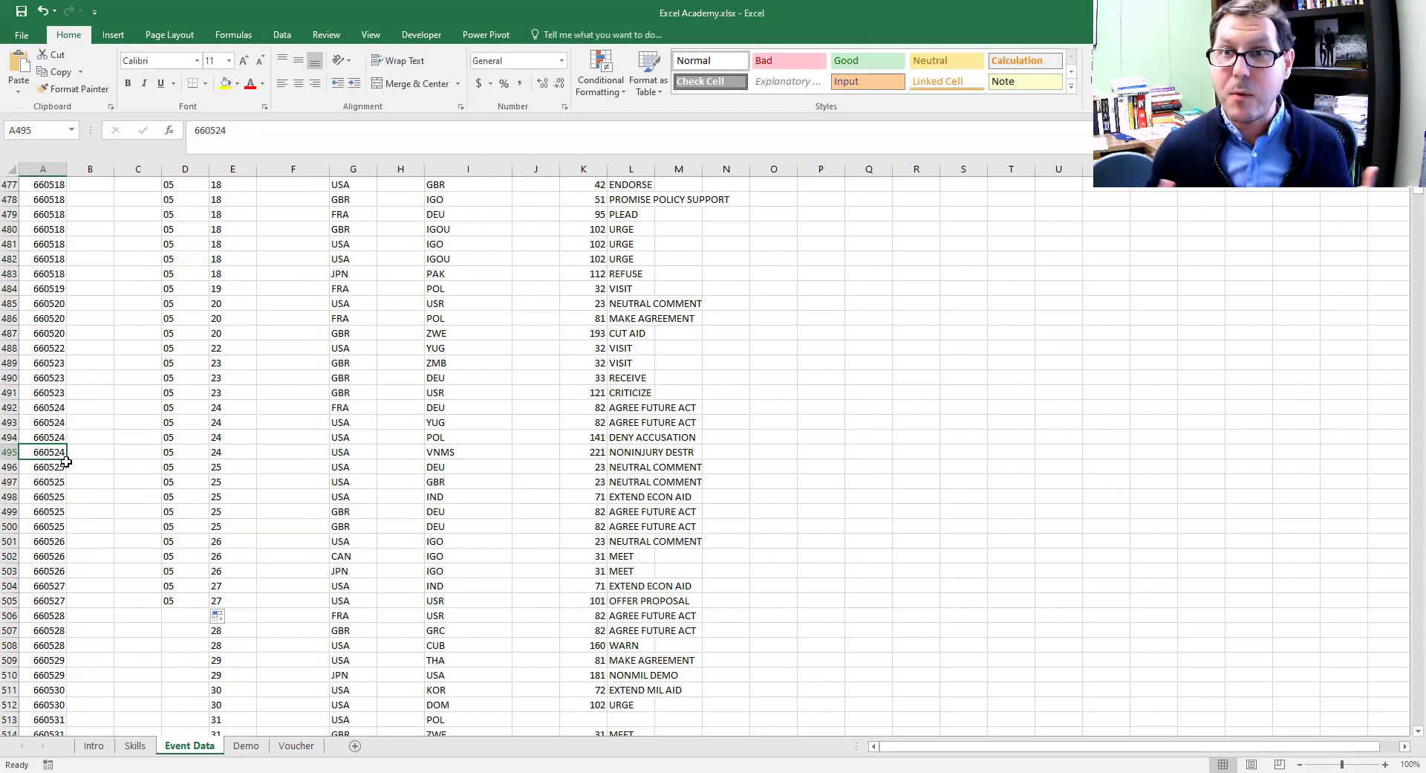
left_click(178, 600)
left_click_drag(209, 607, 186, 693)
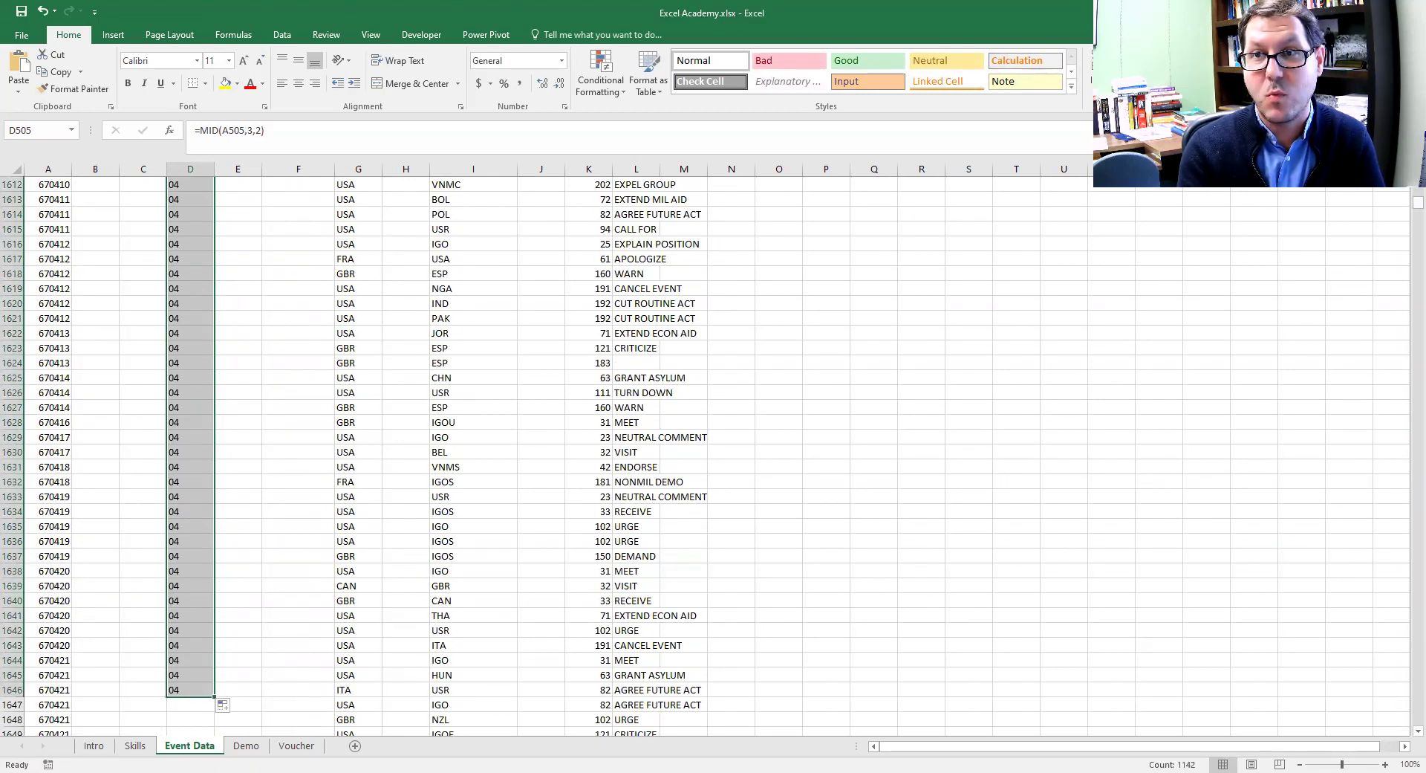
- Examine the empty ActorAYear column, the country codes in the ActorA column and the four-digit year in C2
left_click_drag(1417, 203, 1417, 195)
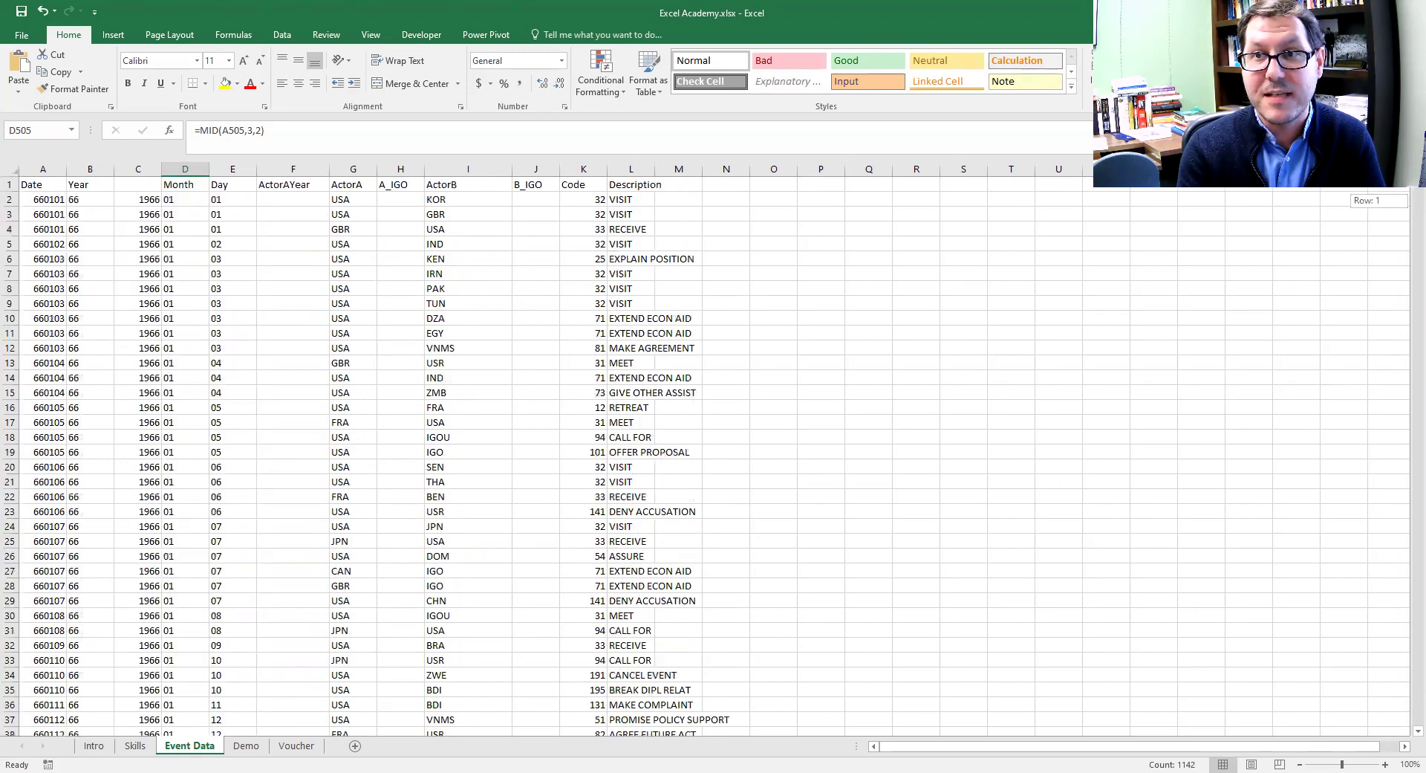
left_click(301, 200)
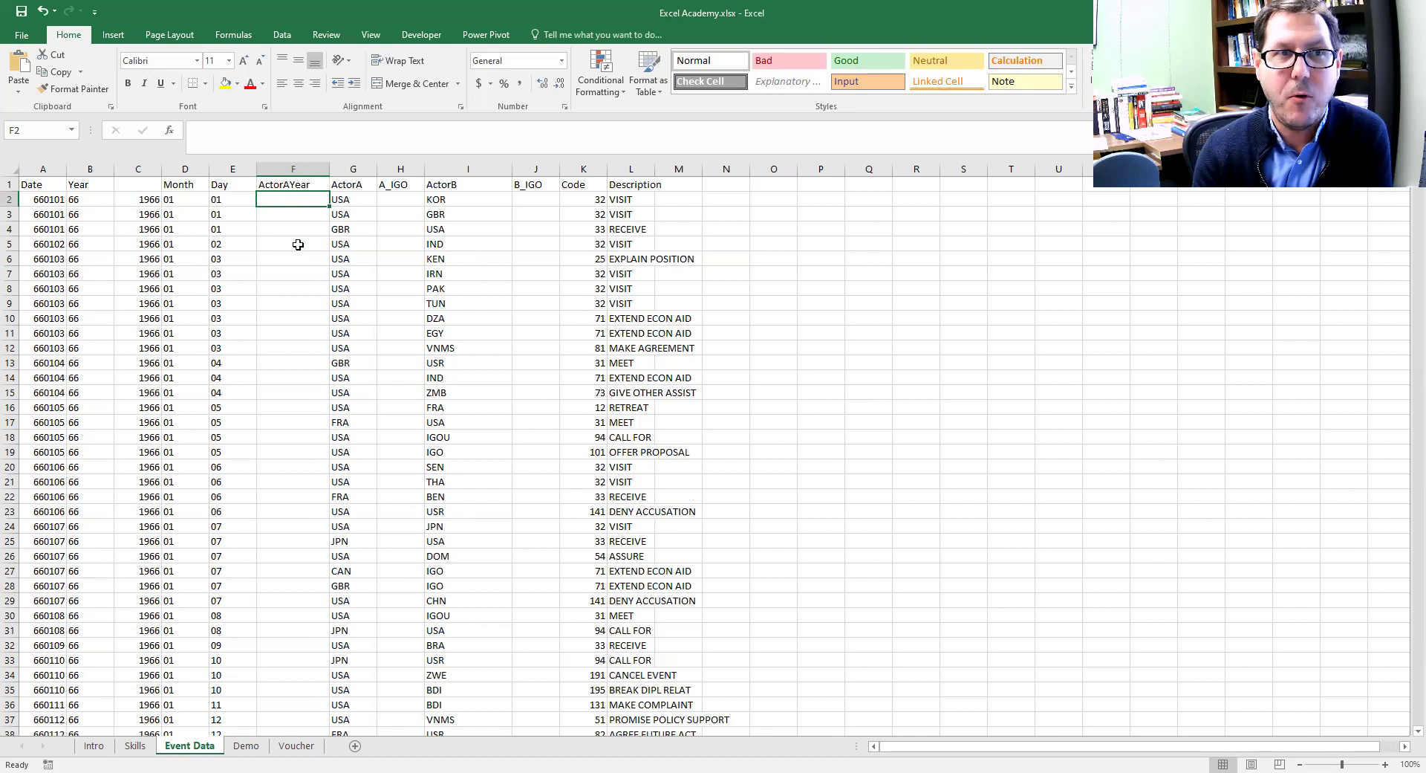
left_click(354, 169)
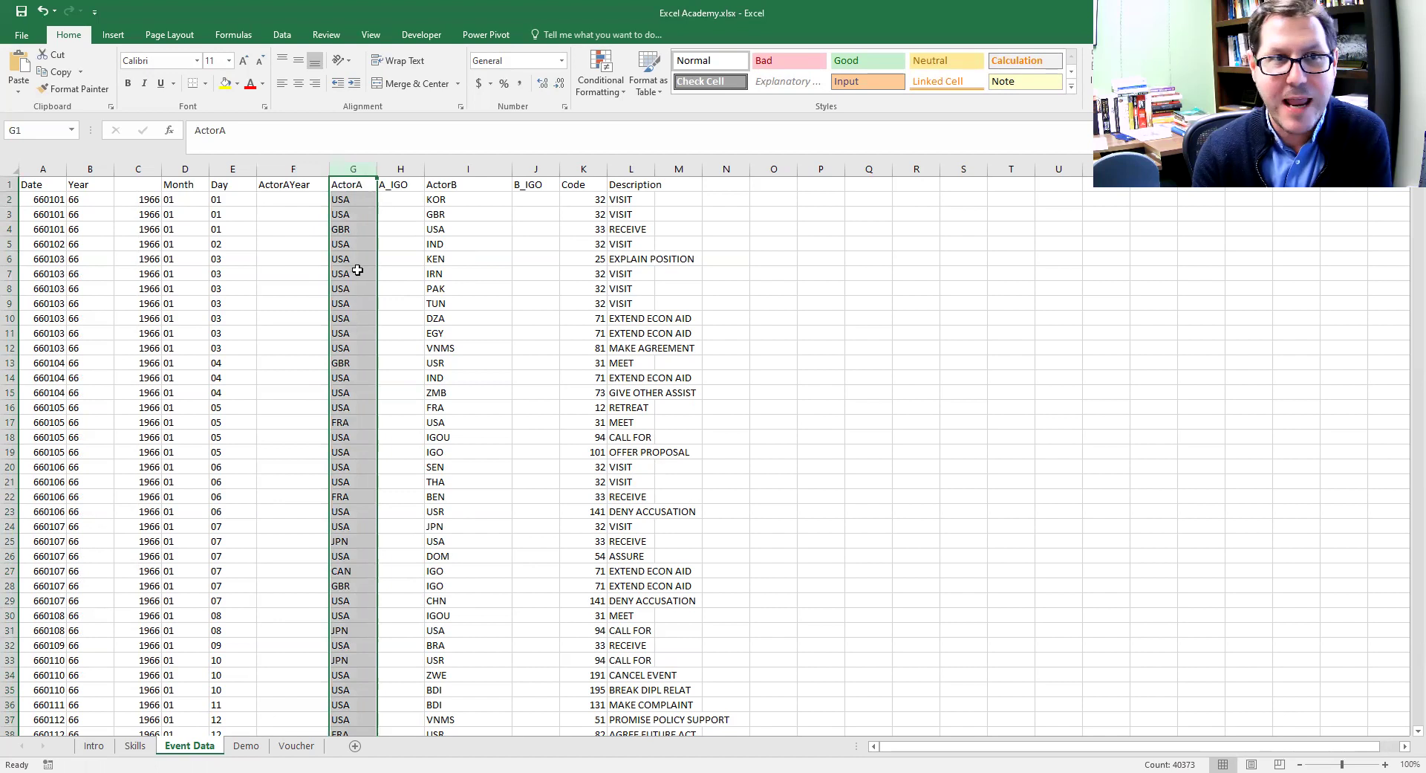
left_click(334, 201)
left_click(352, 230)
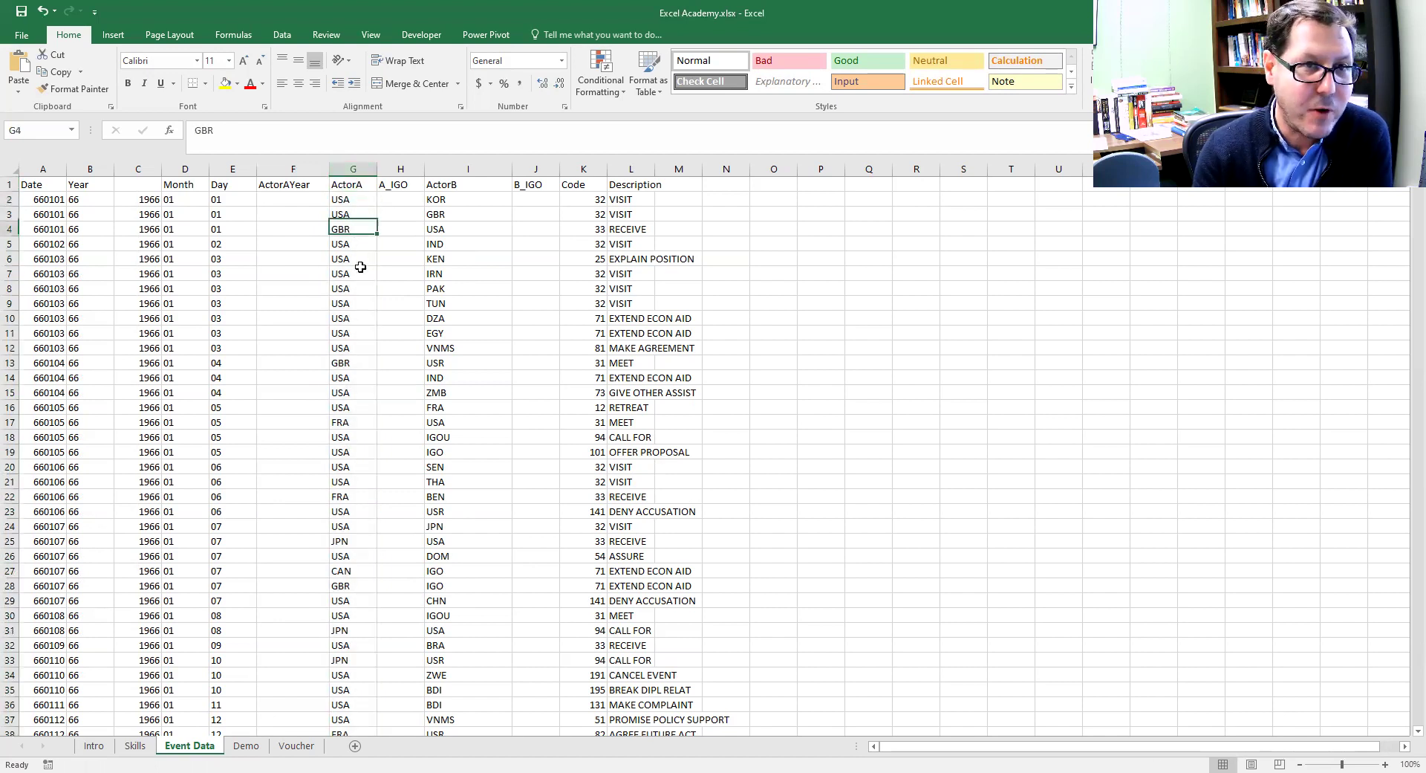
left_click(346, 499)
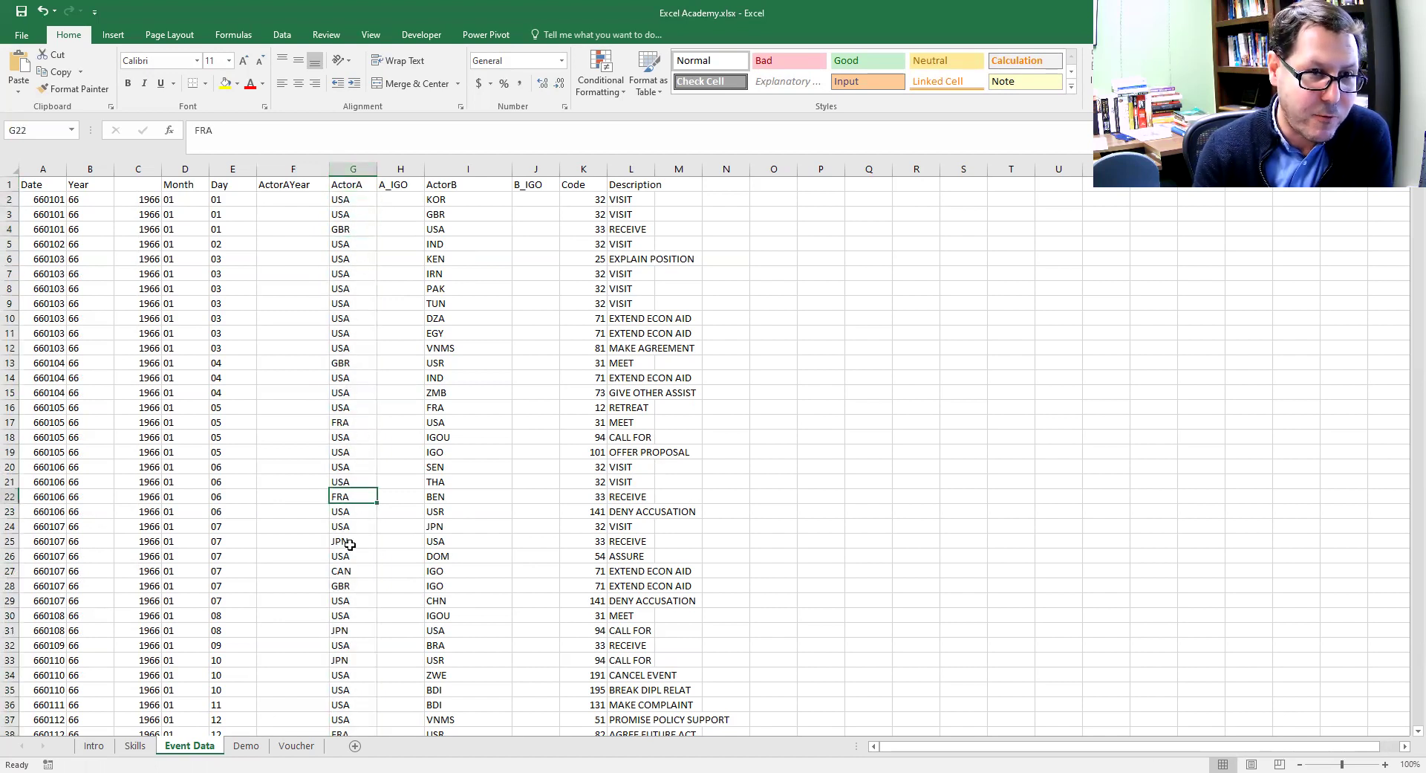
left_click(344, 538)
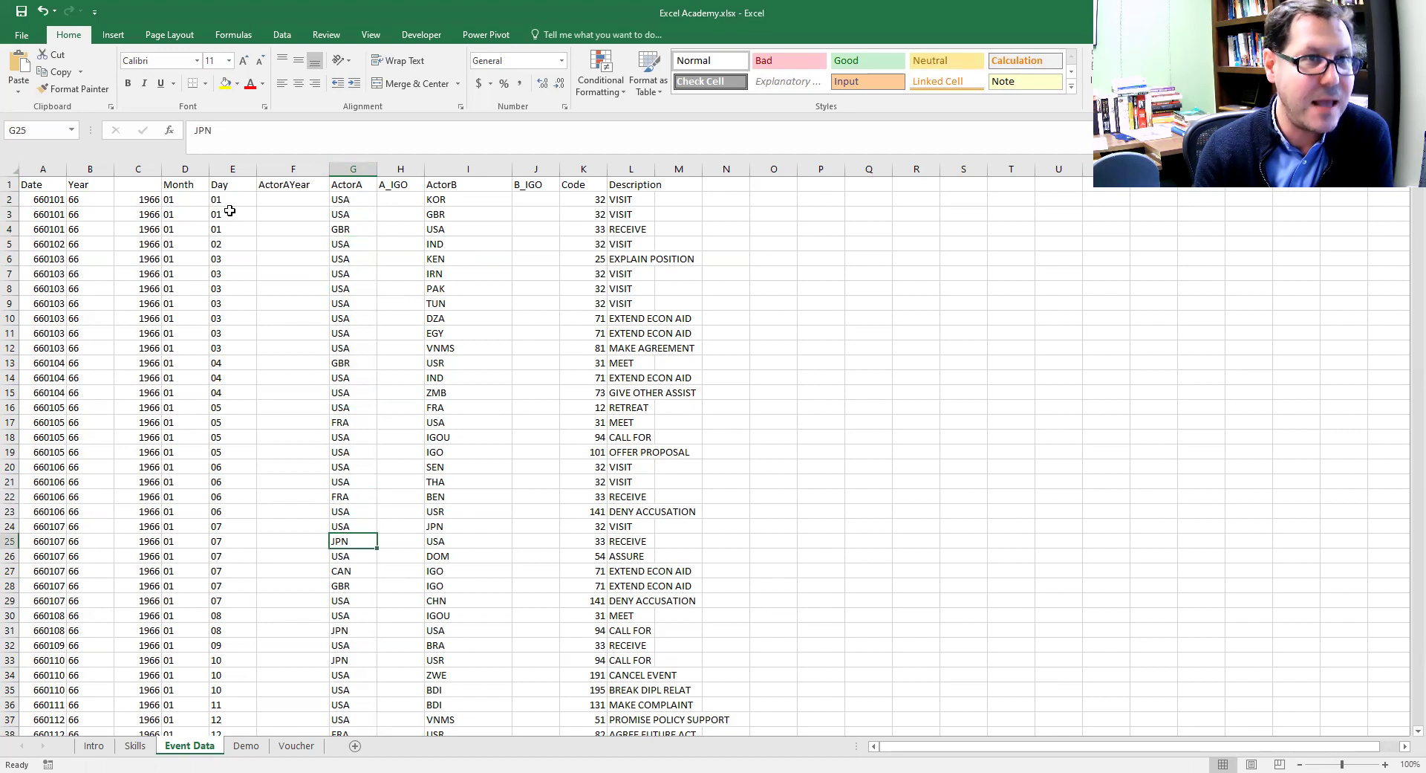
left_click(154, 199)
- Join the actor code and four-digit year in ActorAYear cell F2 with =CONCATENATE(G2,C2)
left_click(286, 198)
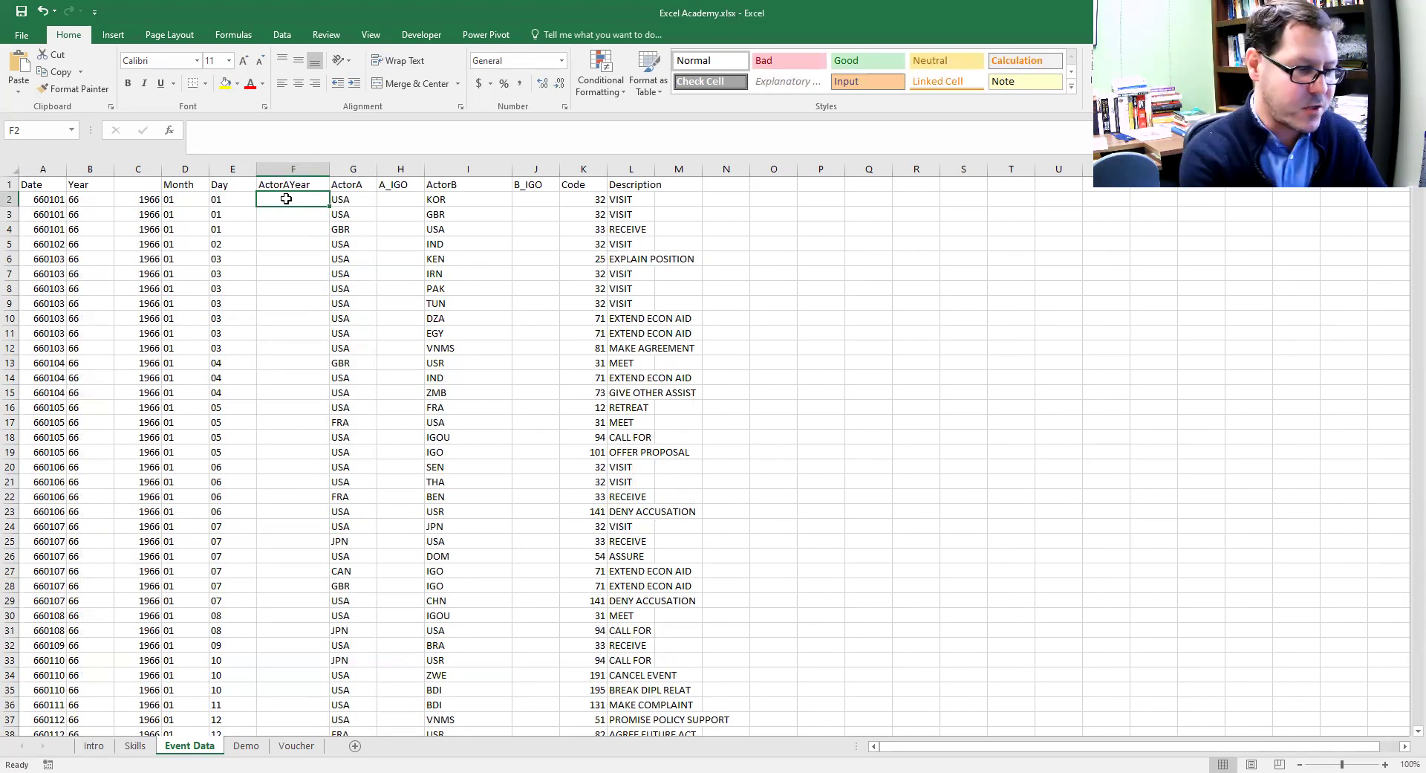
type("=")
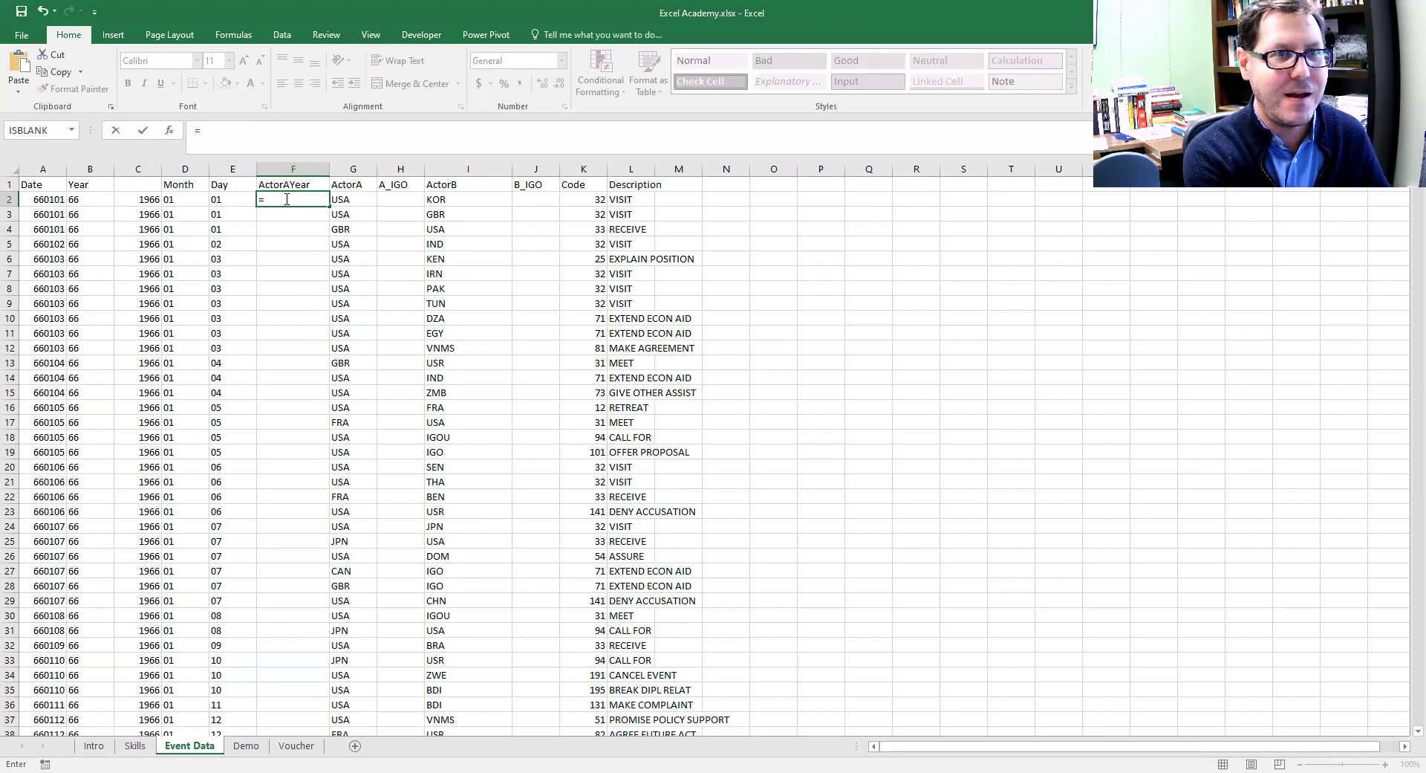
type("con")
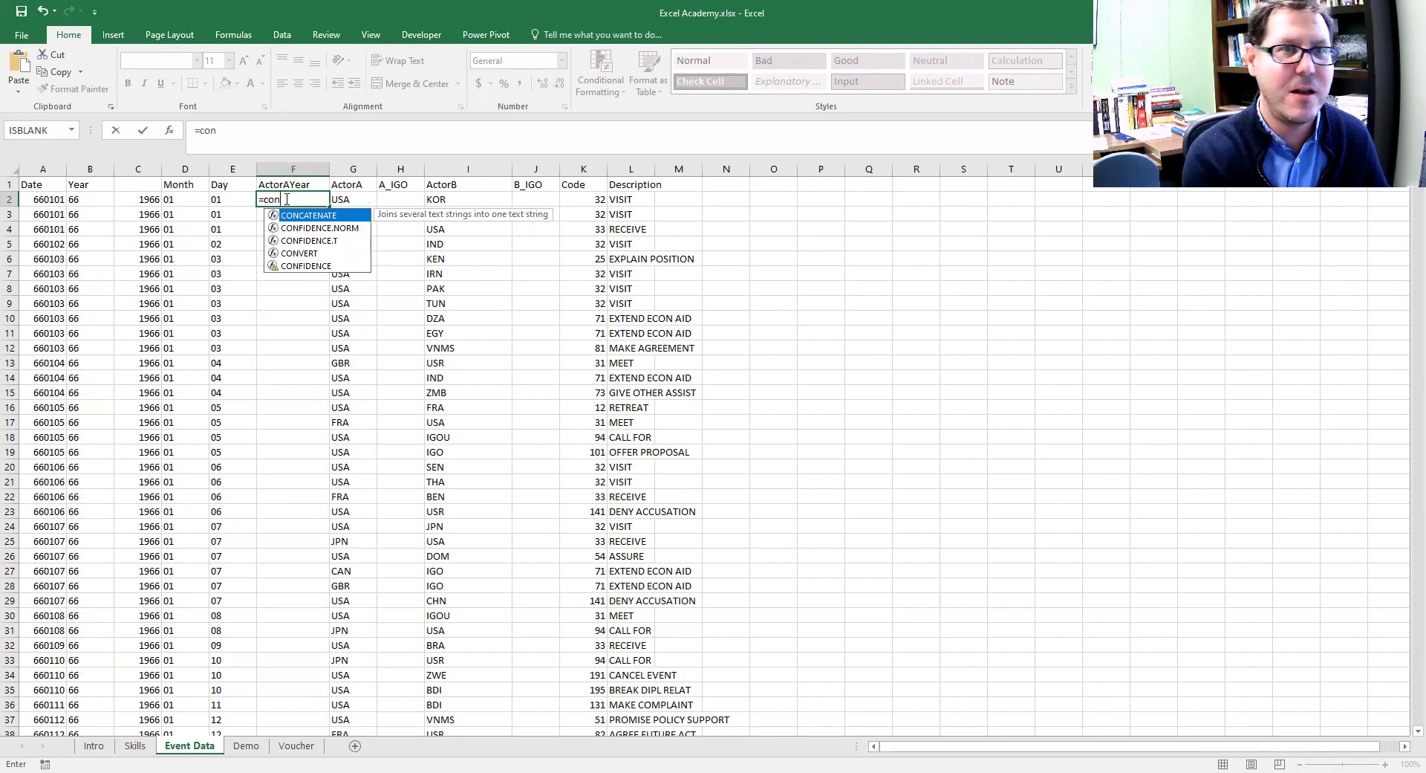
double_click(316, 217)
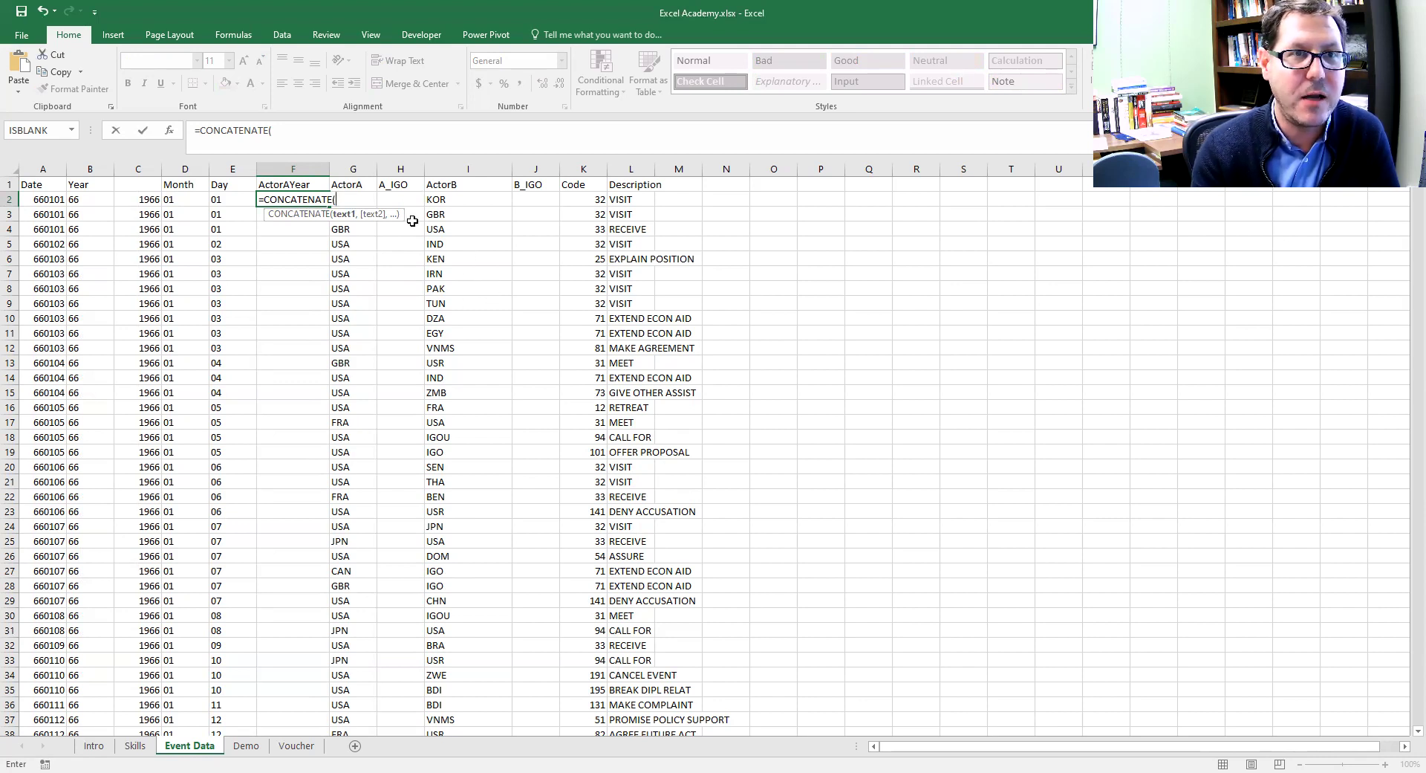
left_click(376, 195)
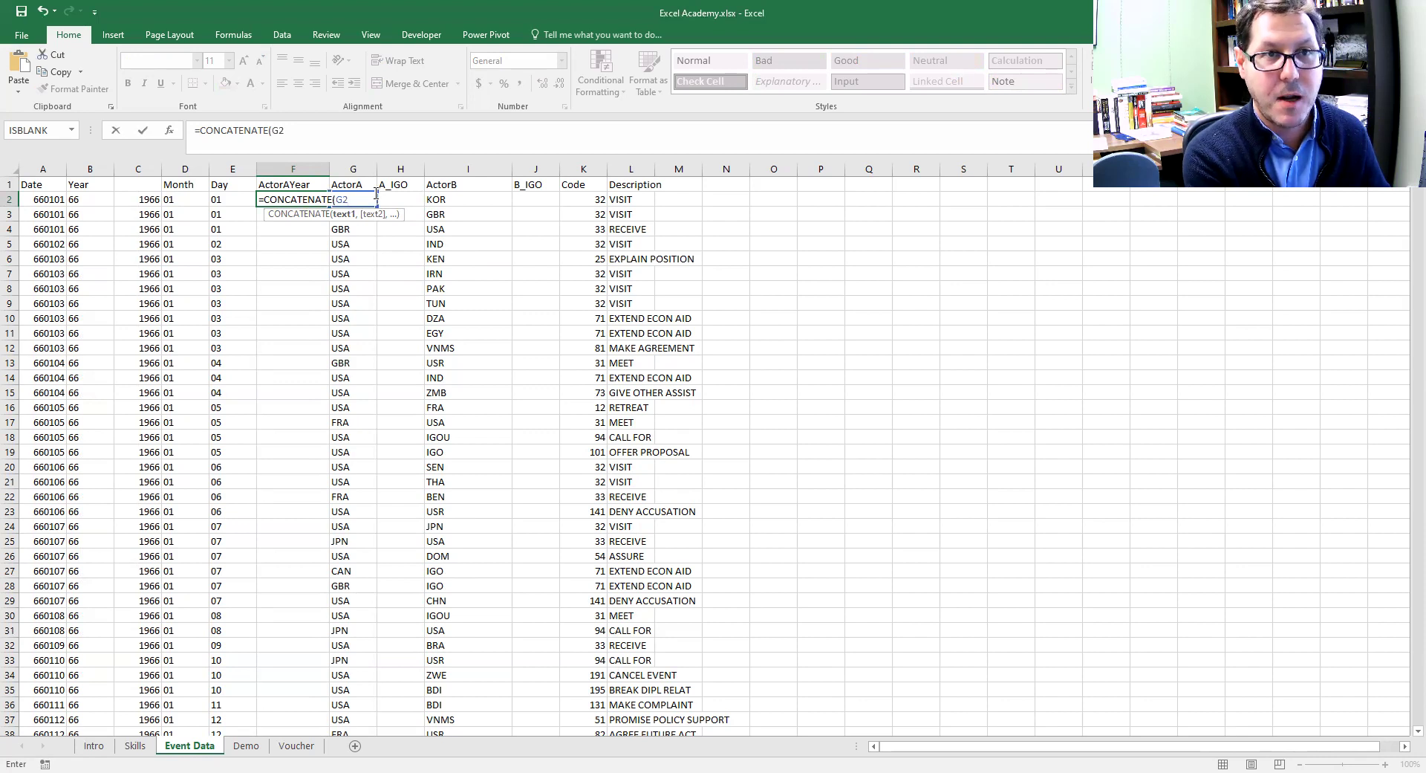
type(",")
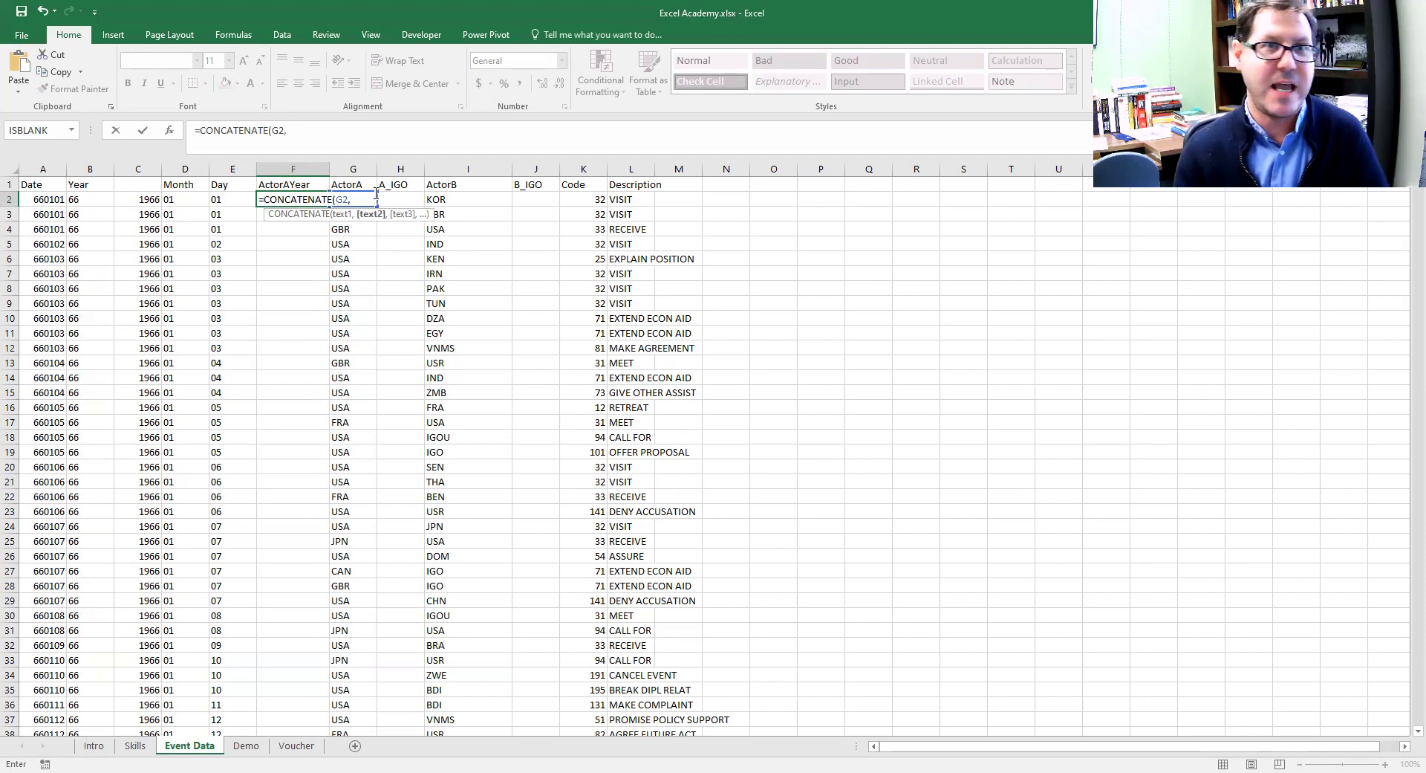
left_click(149, 196)
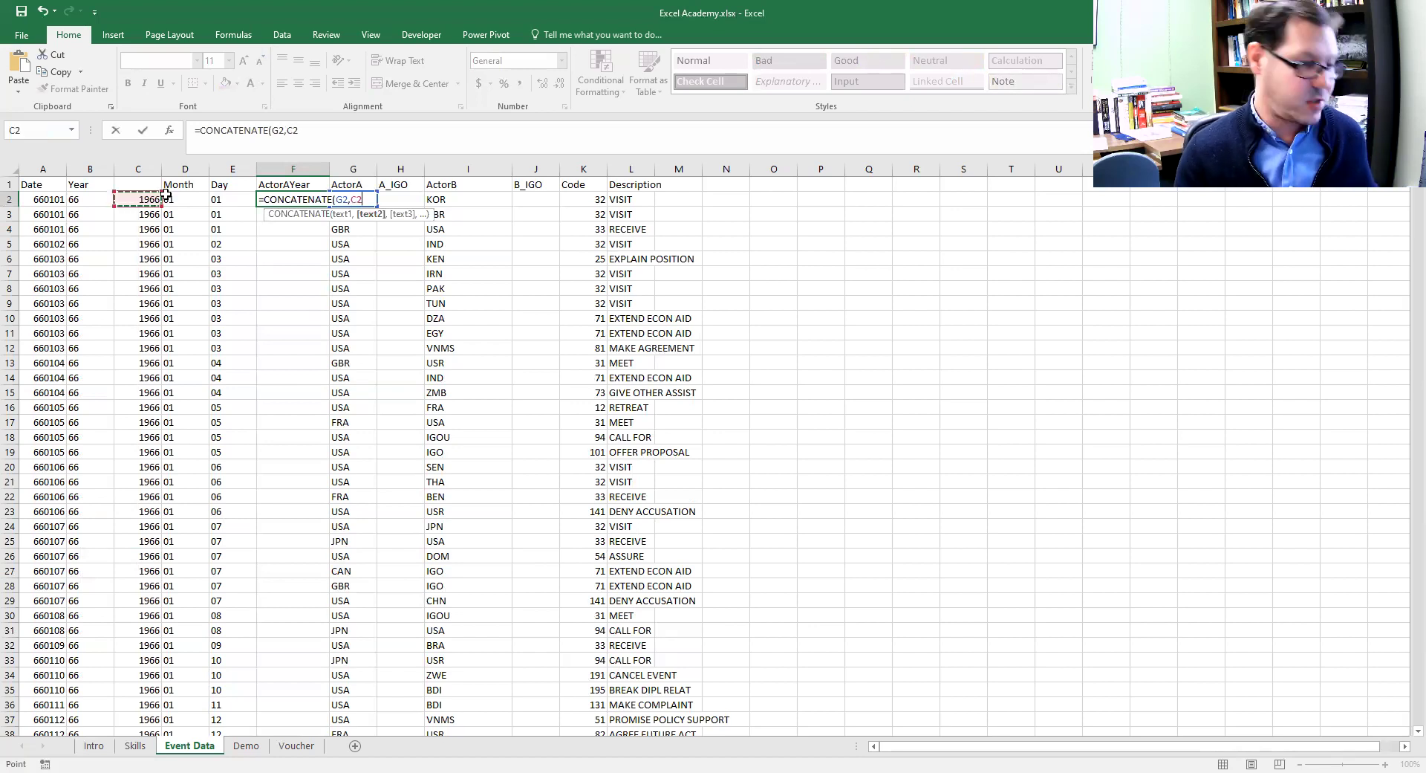
type(")")
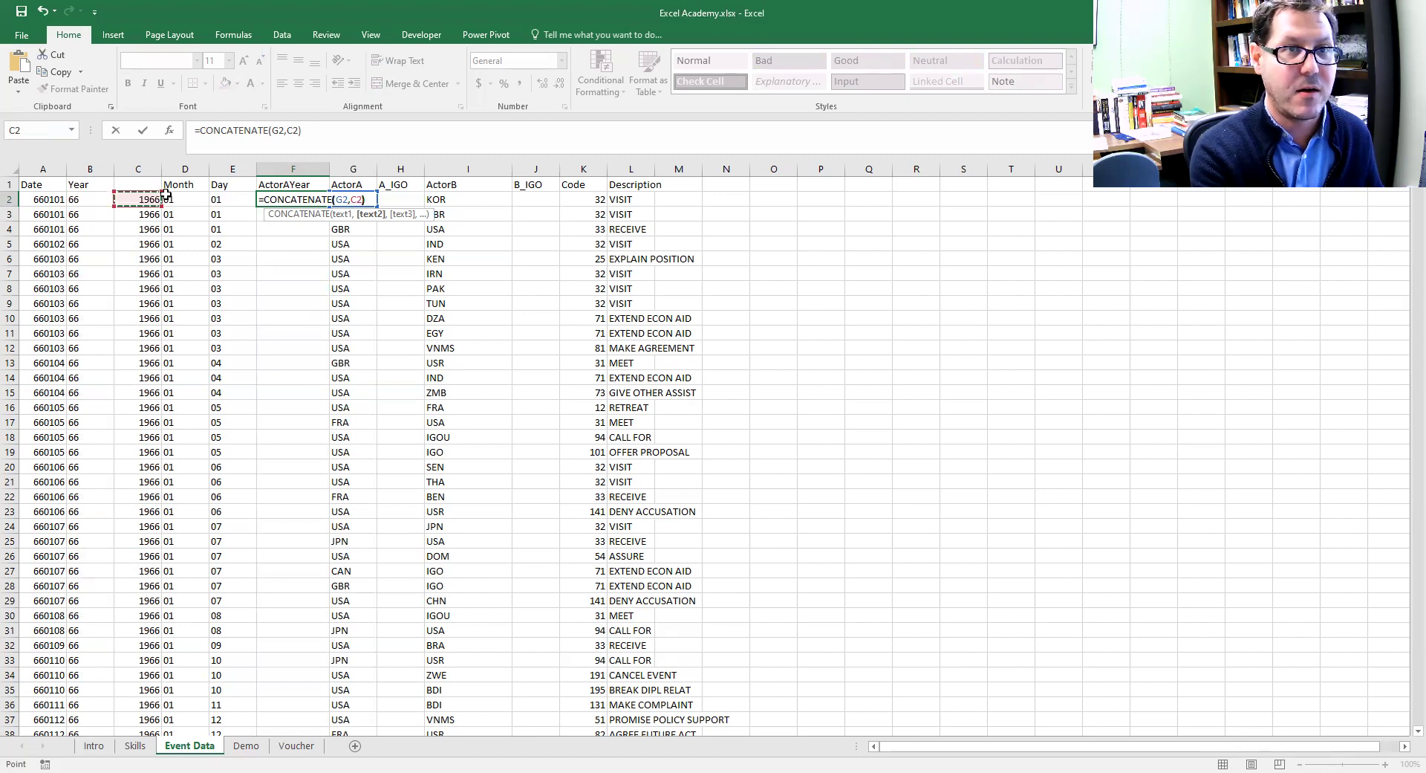
key("Return")
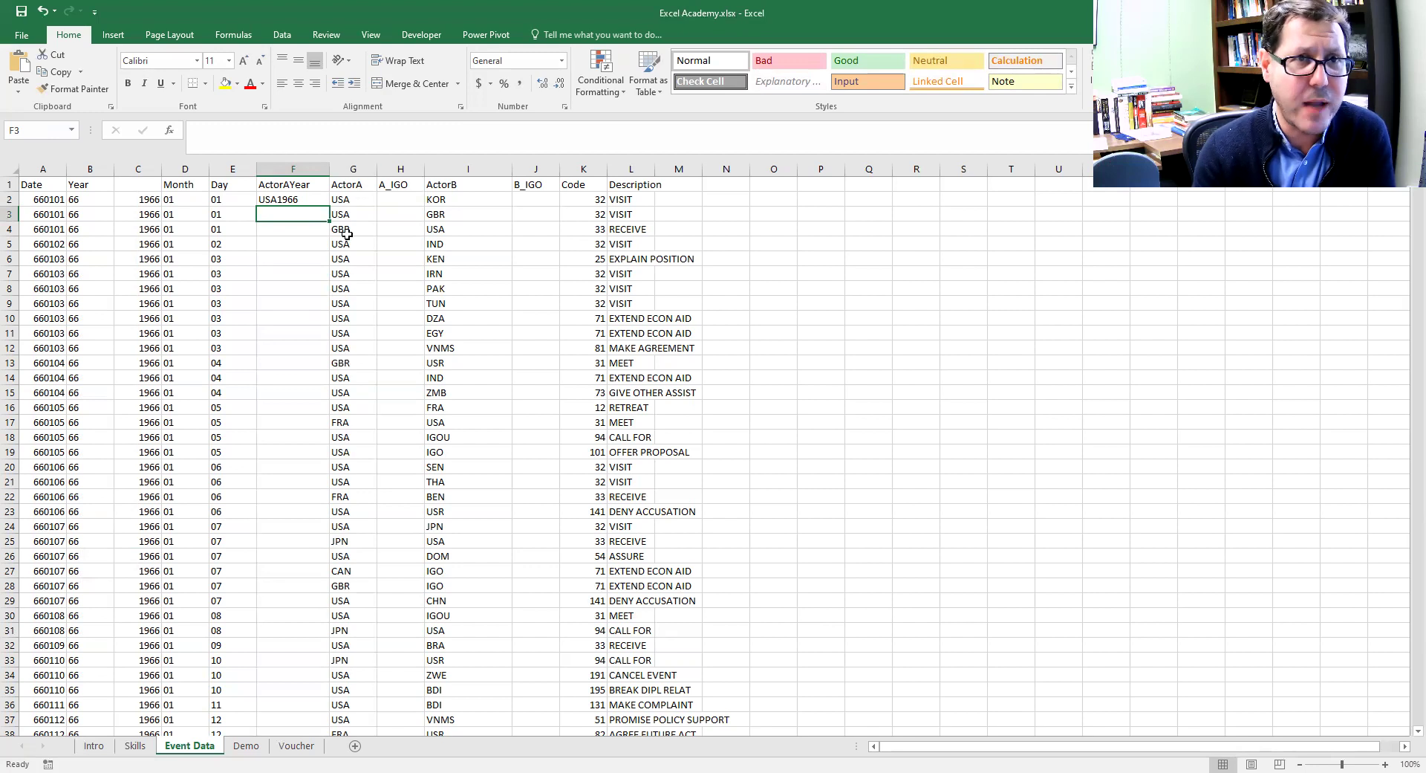
- Fill the CONCATENATE formula from F2 down to row 33 and inspect the cell references in F11
left_click(287, 200)
left_click_drag(328, 203, 319, 659)
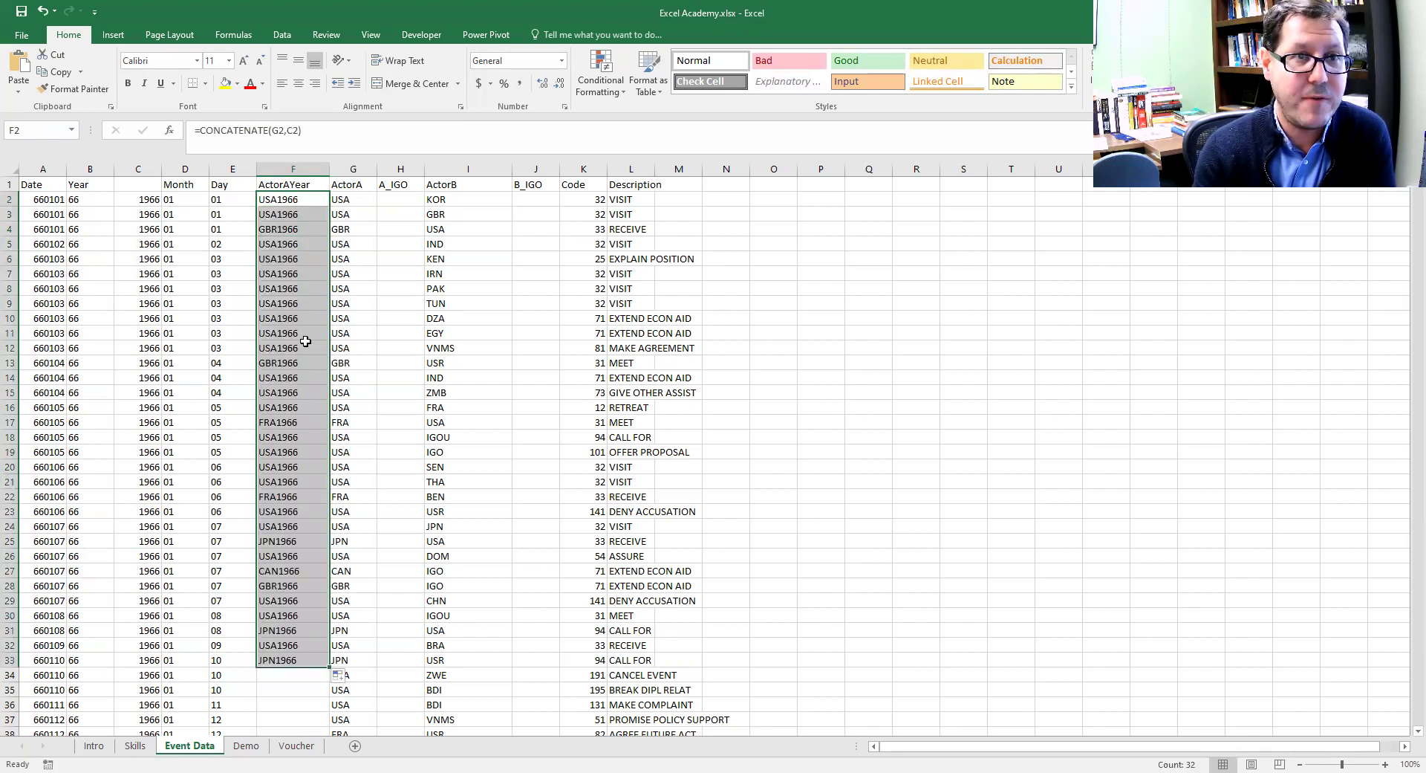
double_click(272, 332)
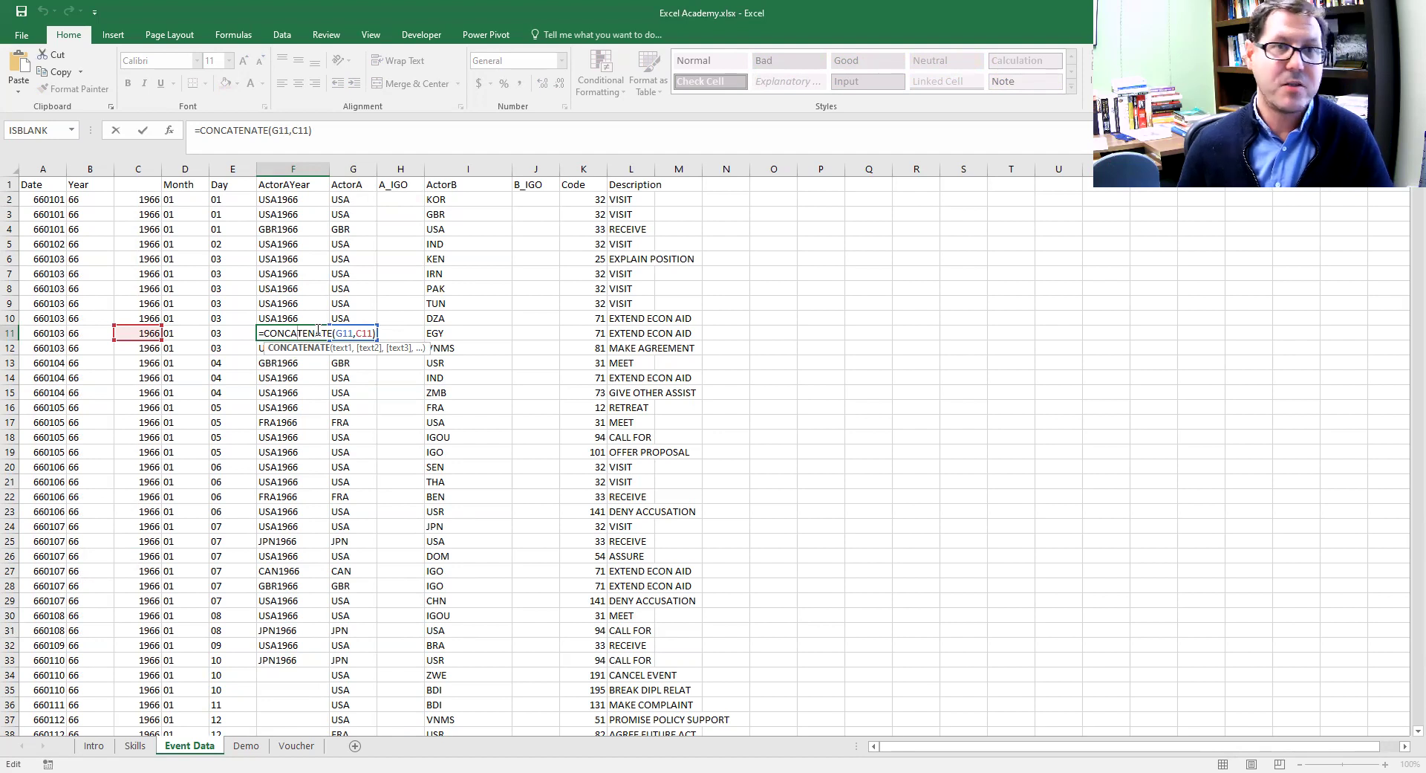
key("Return")
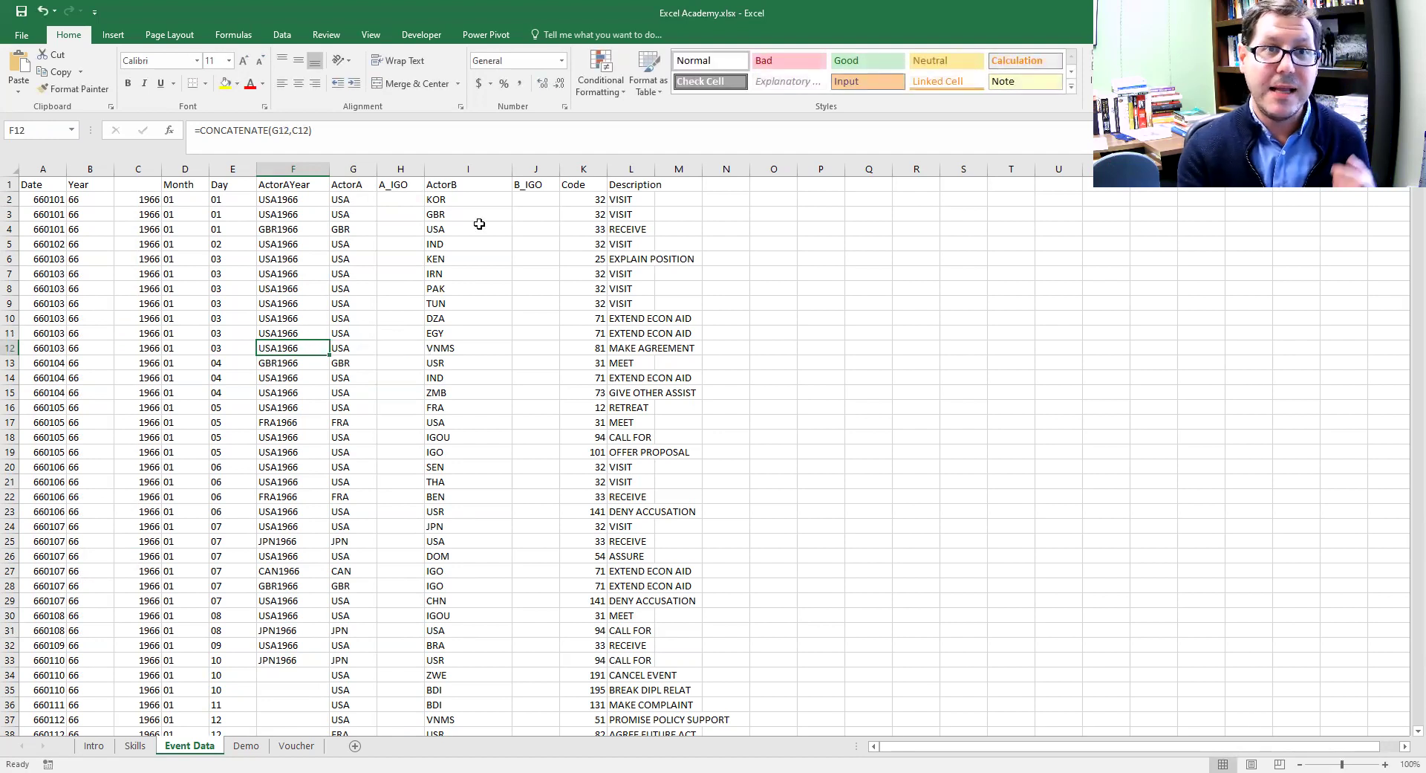
- Replace the ActorAYear formula in F2 with =G2 & " " & C2 and fill it down to row 35
left_click(396, 201)
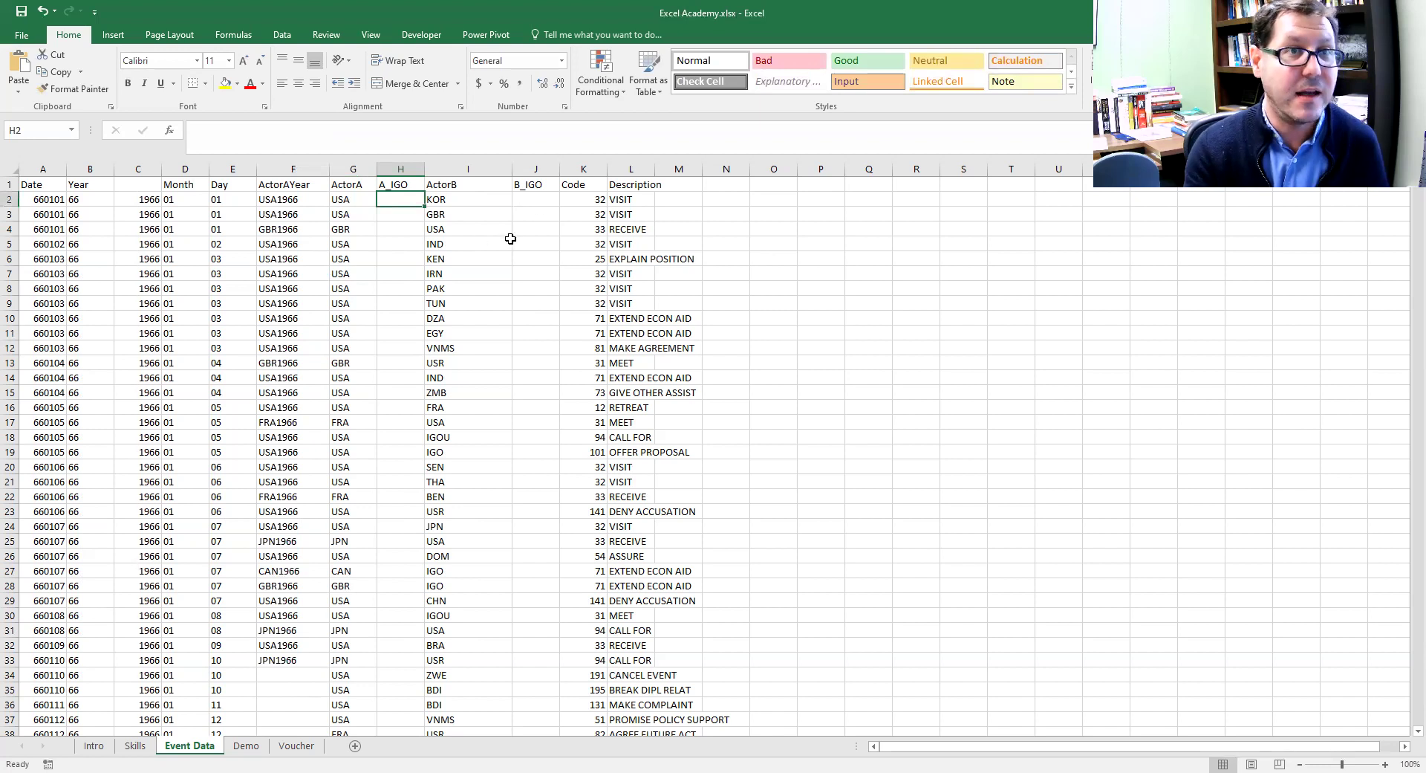
left_click(286, 202)
left_click(302, 131)
left_click_drag(301, 131, 205, 137)
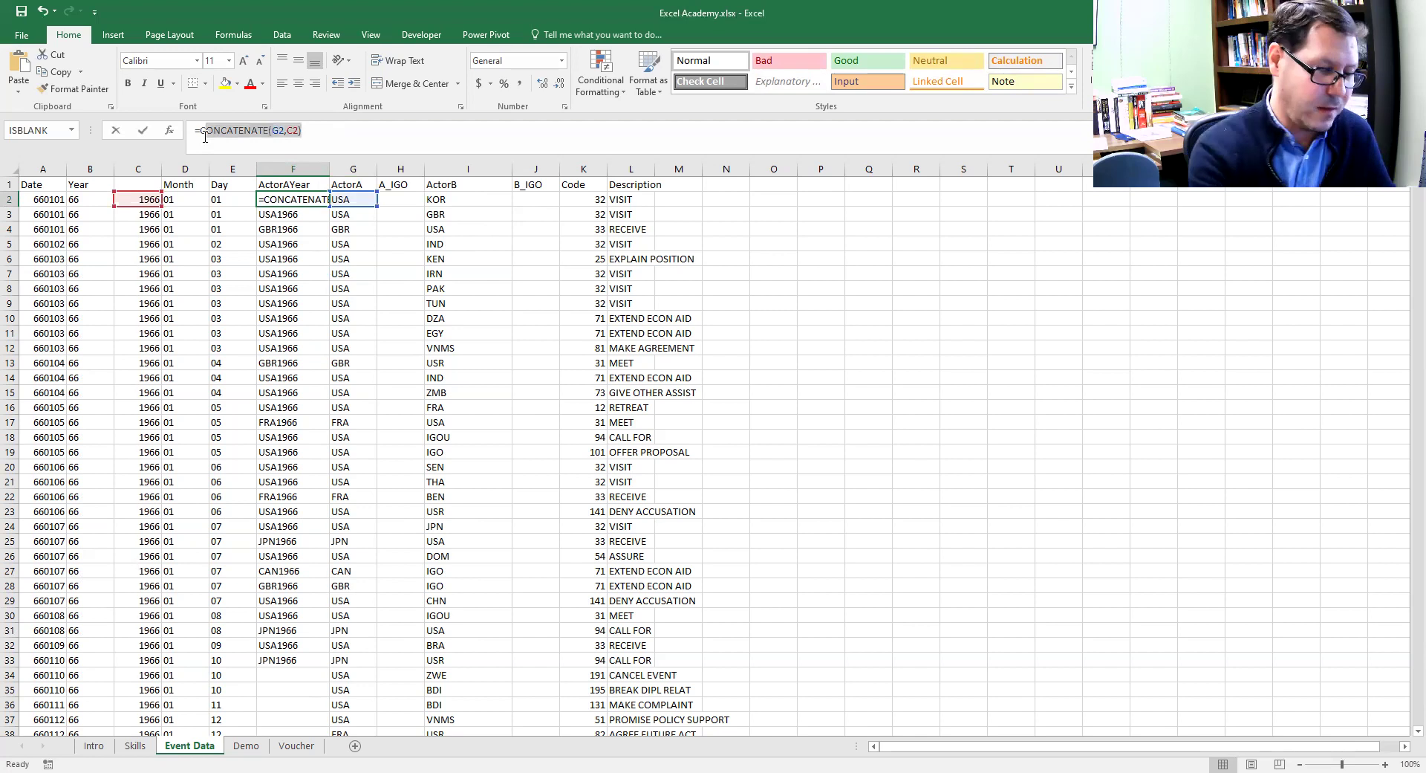
key("BackSpace")
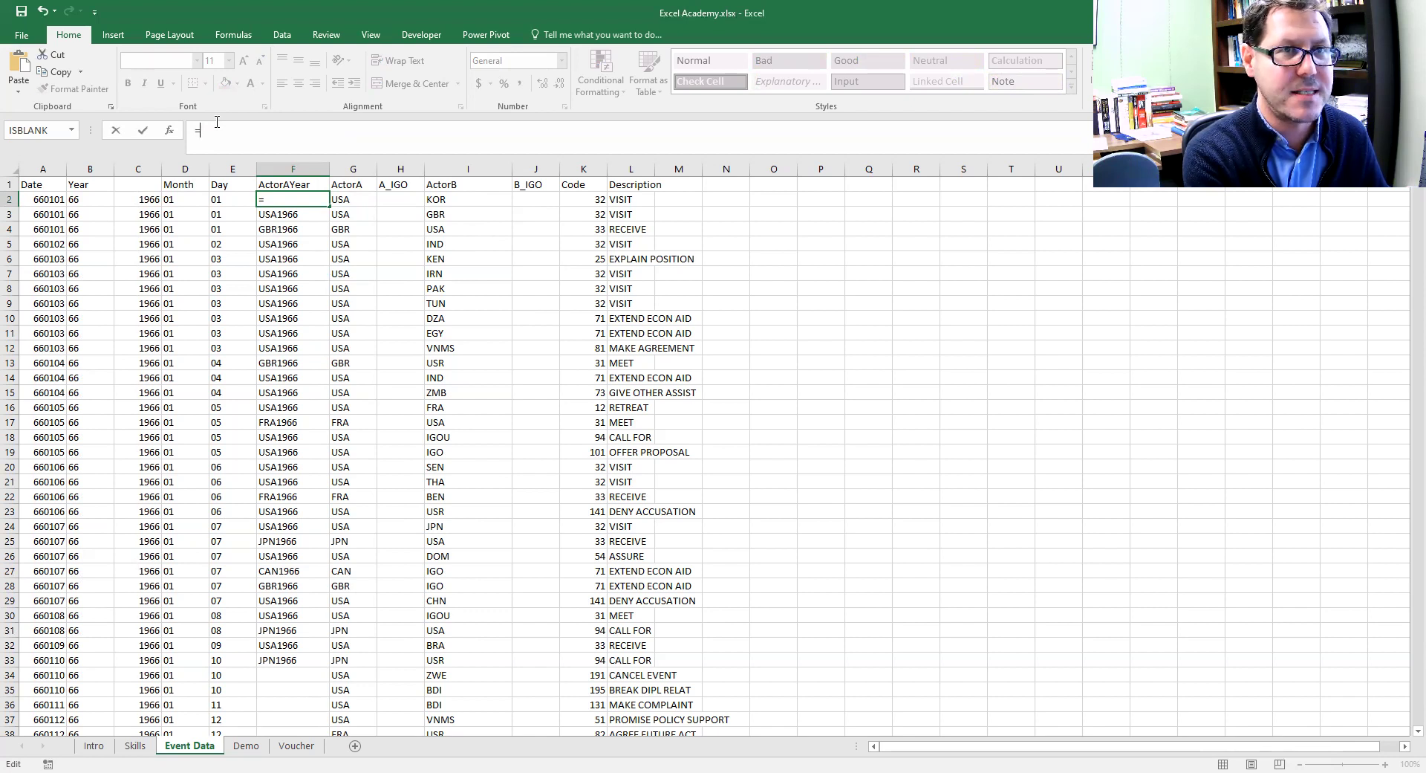
type("G2")
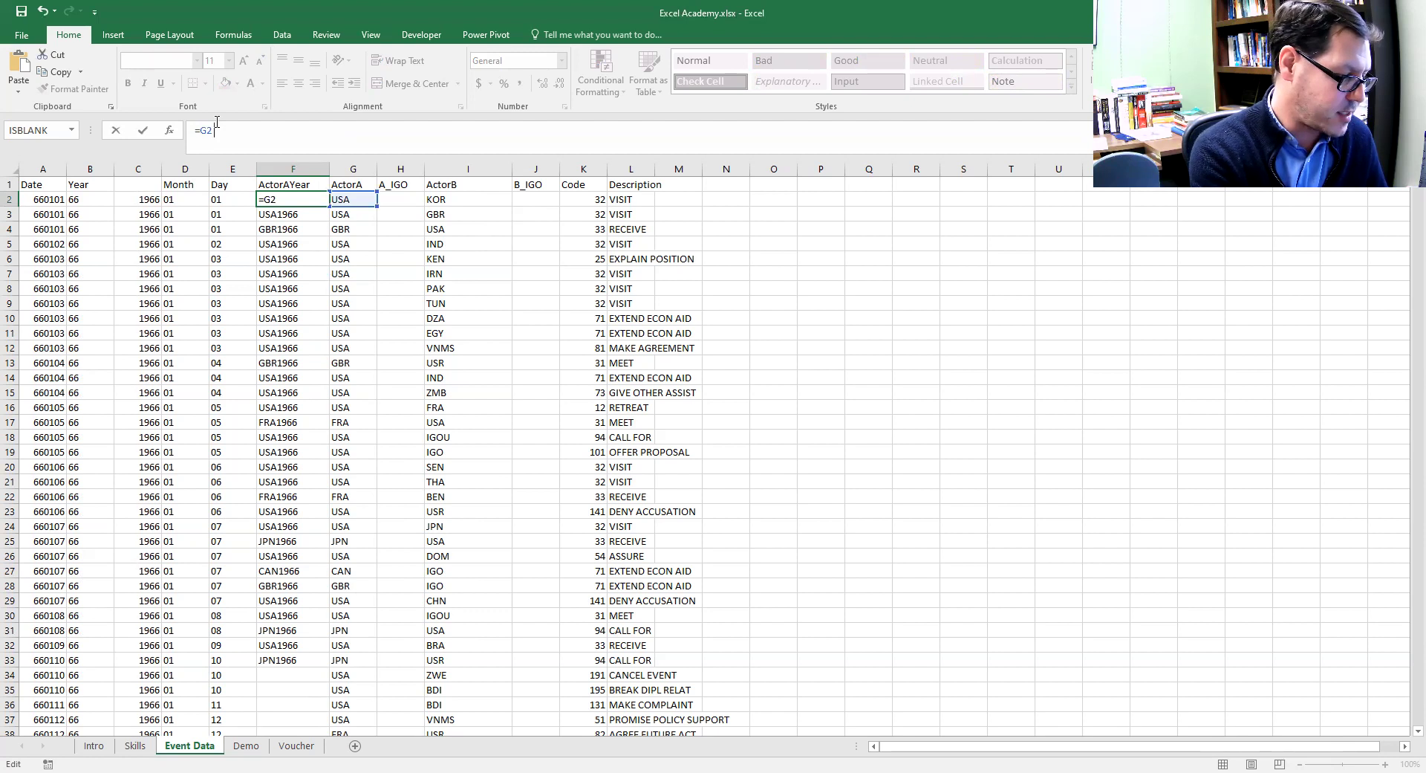
type(" &")
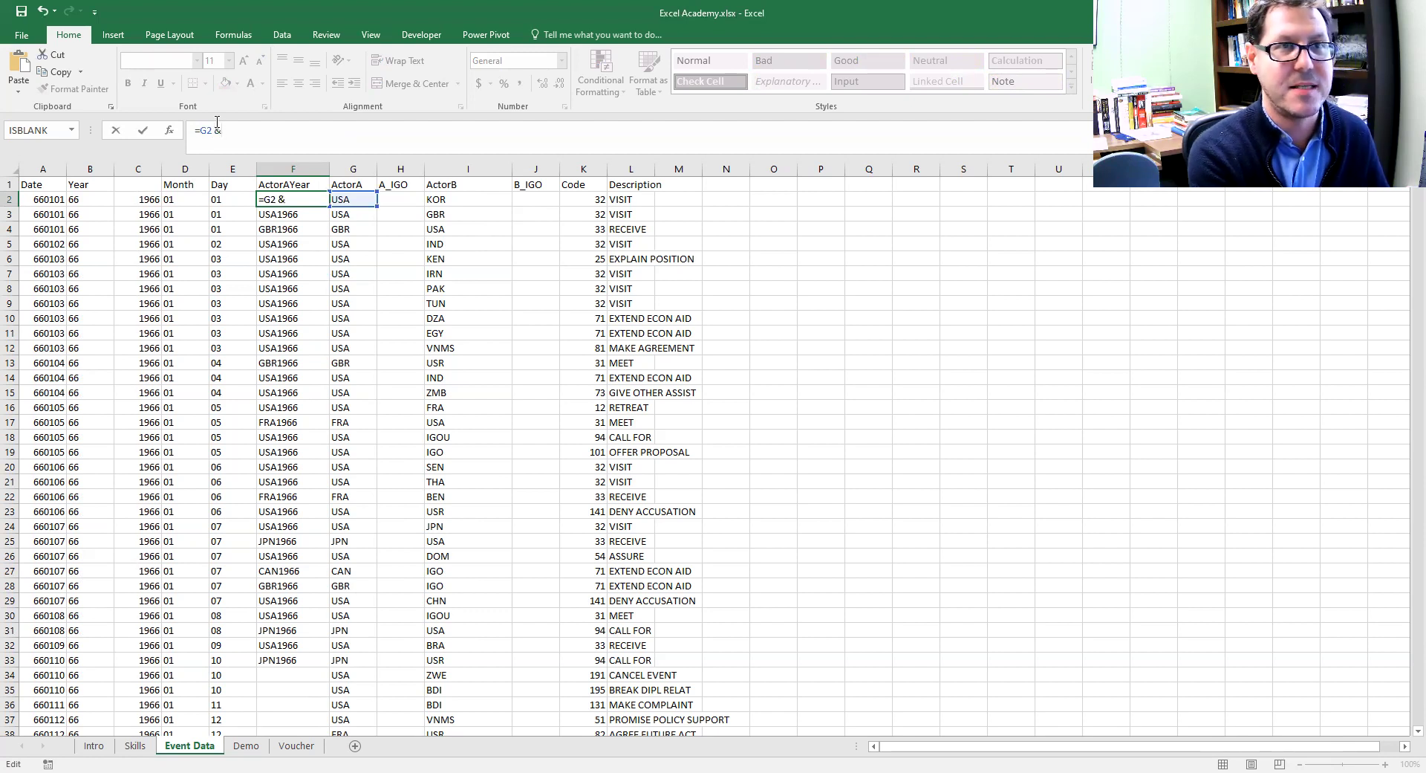
type(" \"")
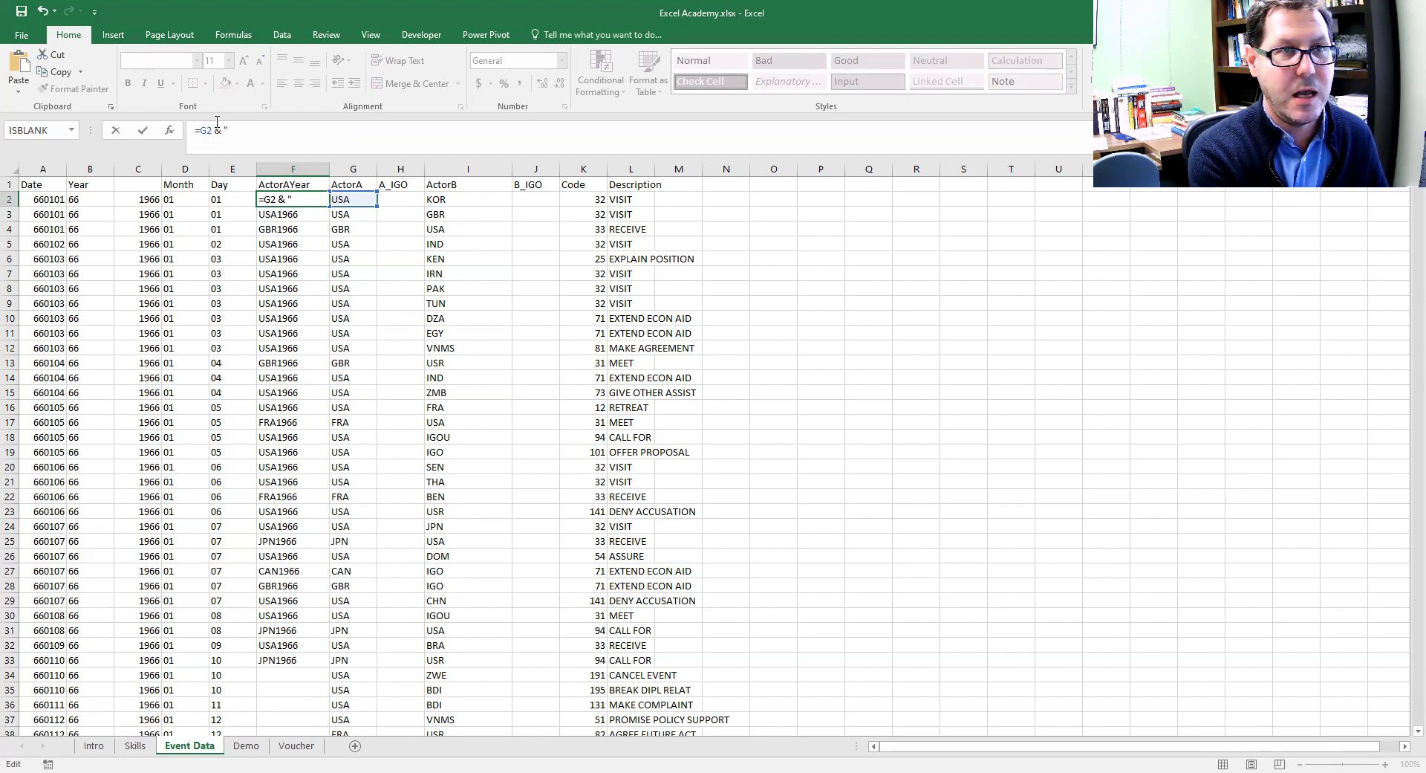
type(" \"")
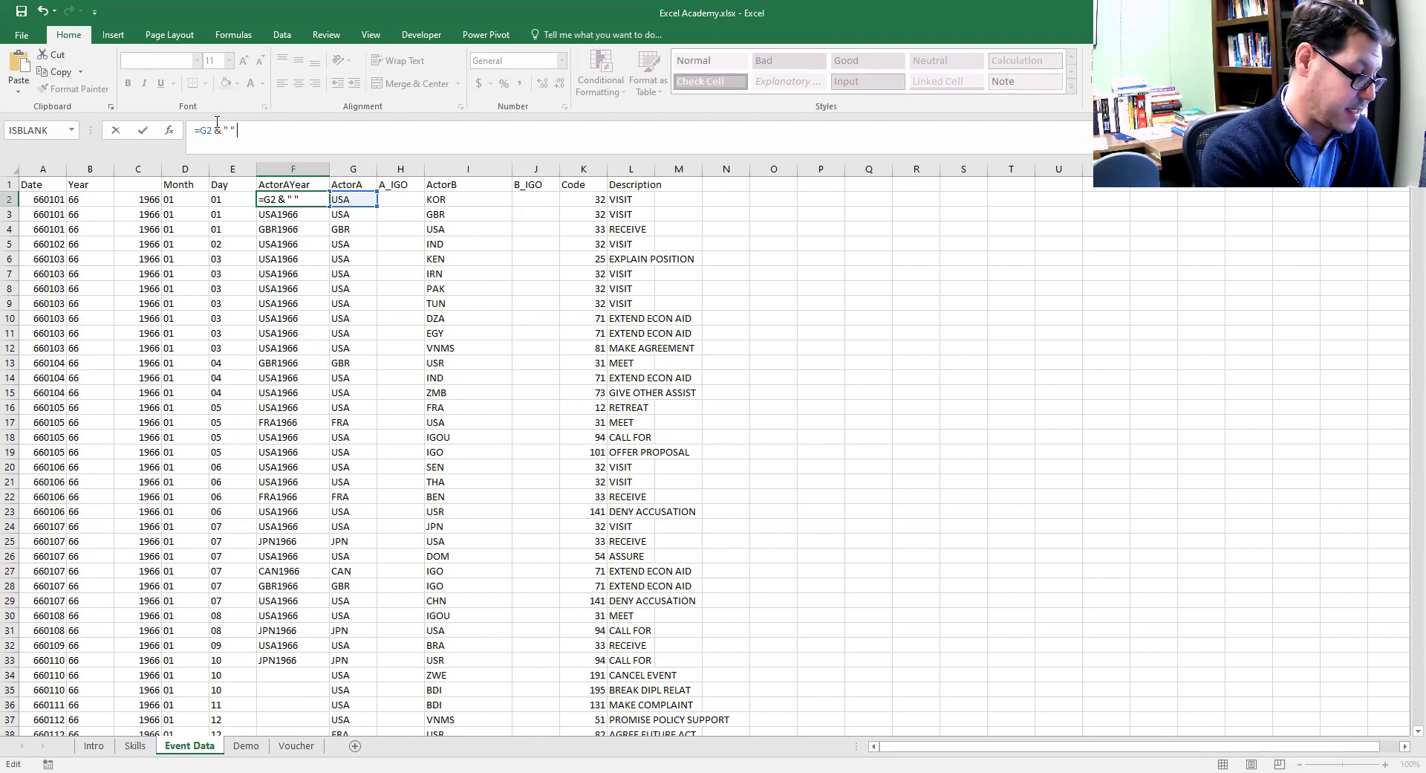
type(" &")
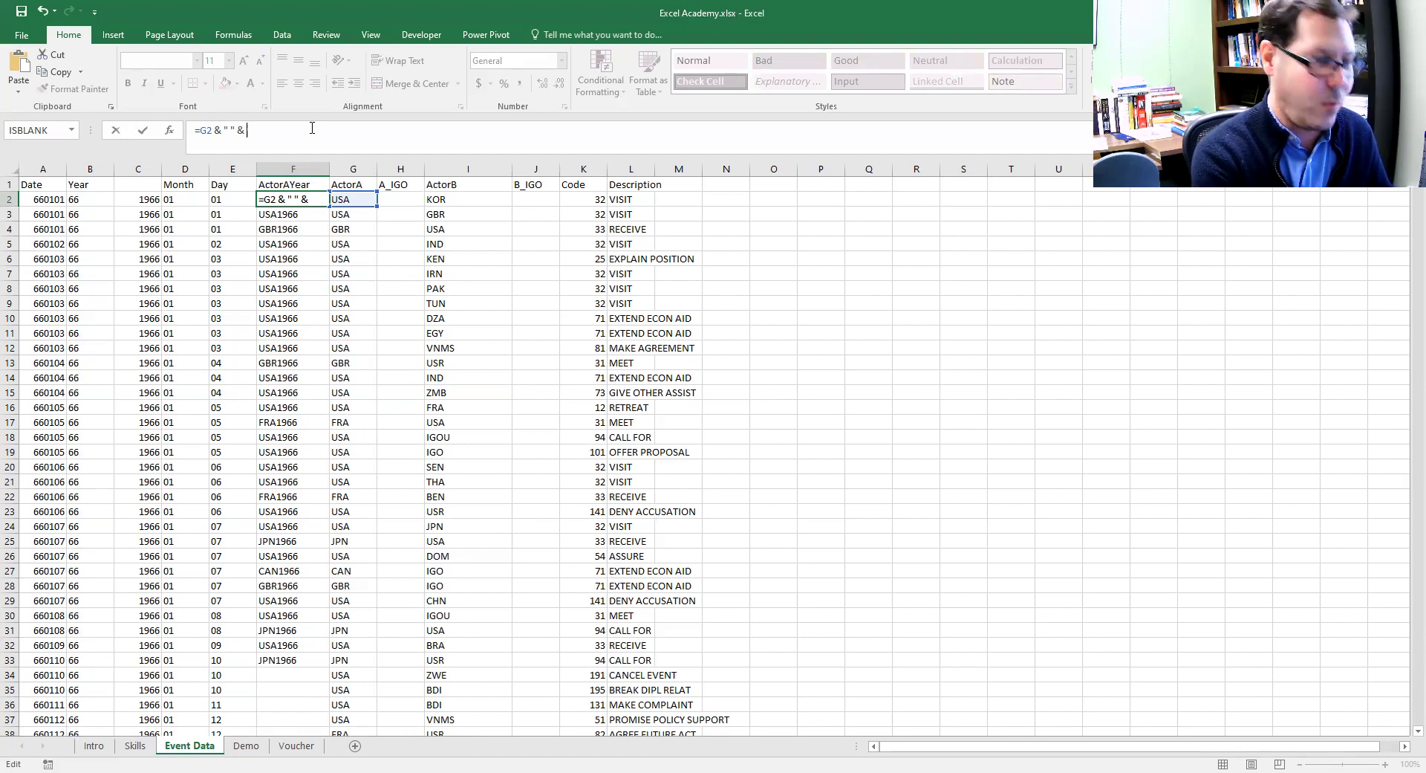
type("C2")
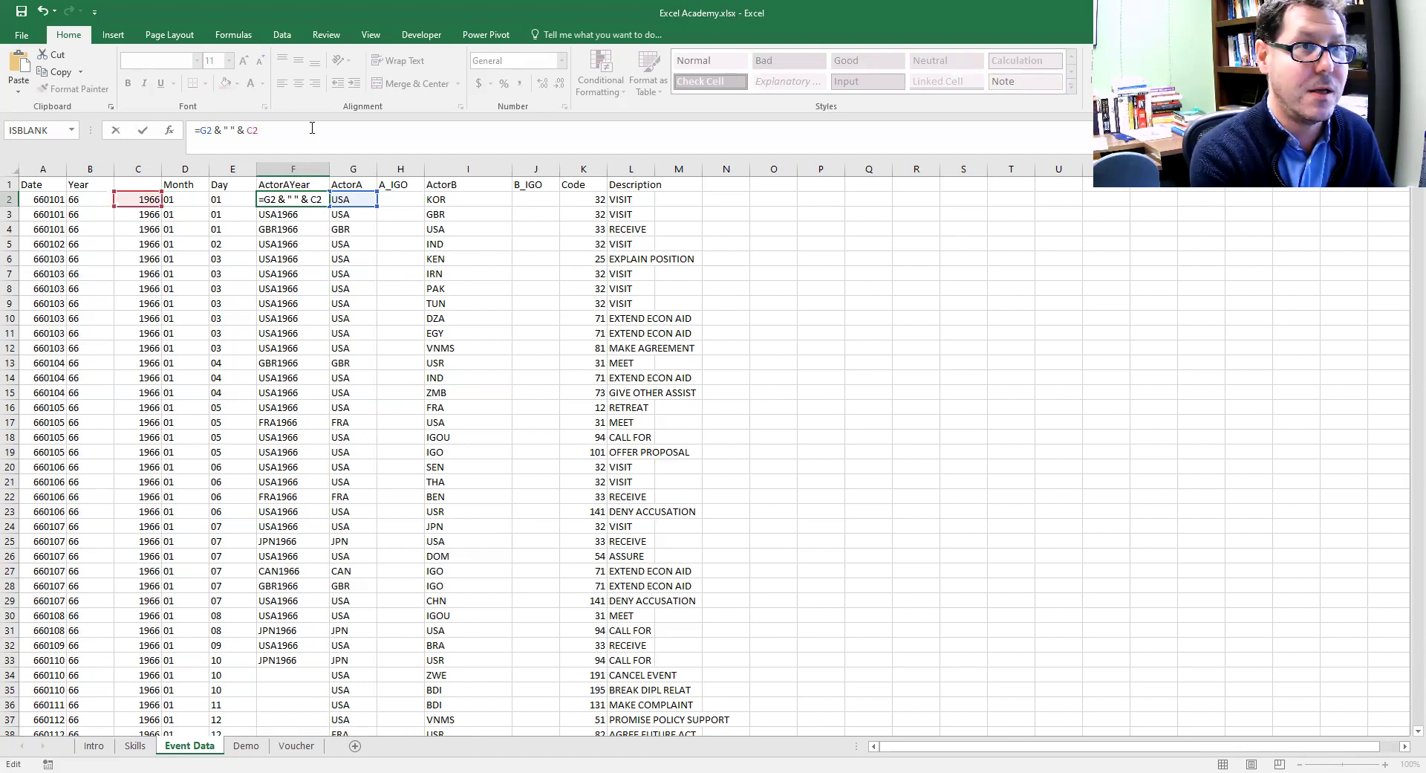
key("Return")
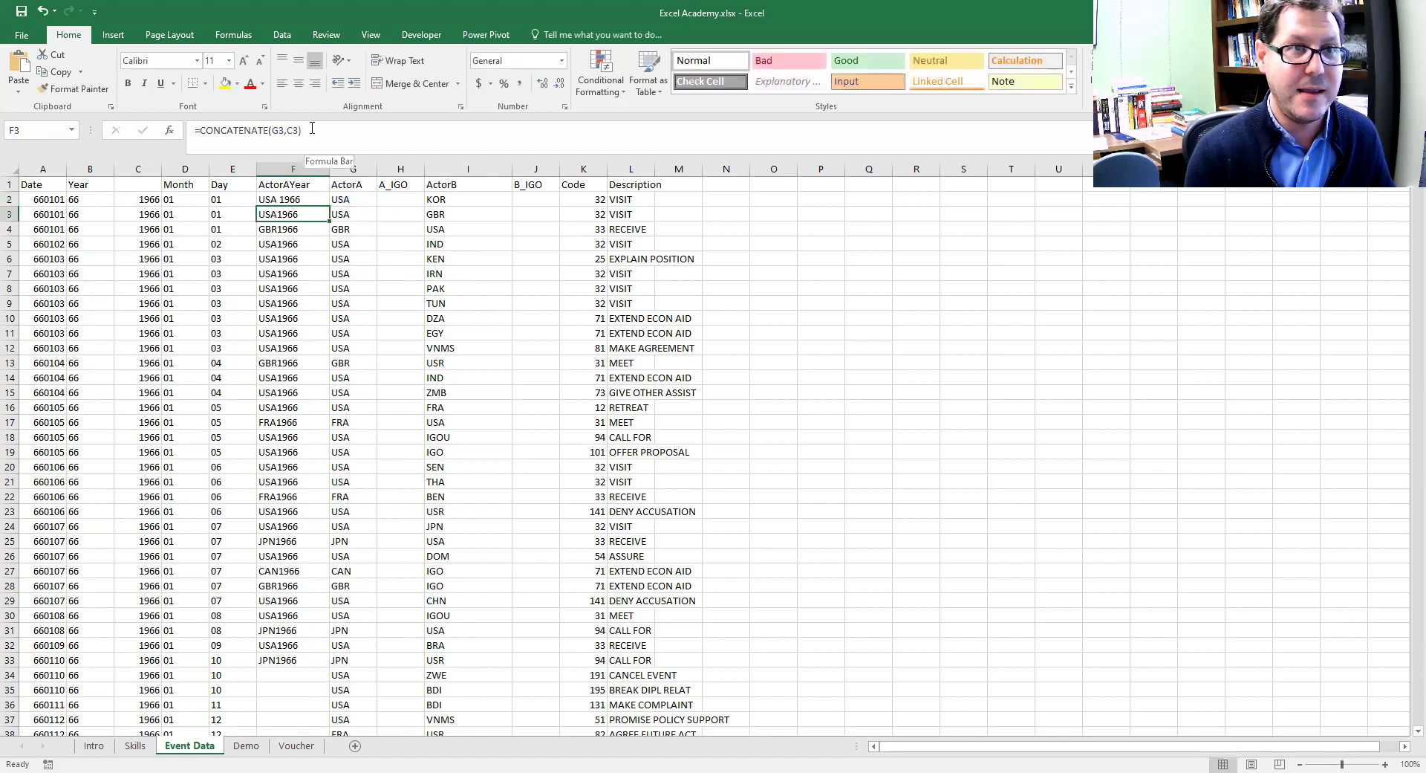
left_click(288, 199)
left_click_drag(329, 205, 305, 697)
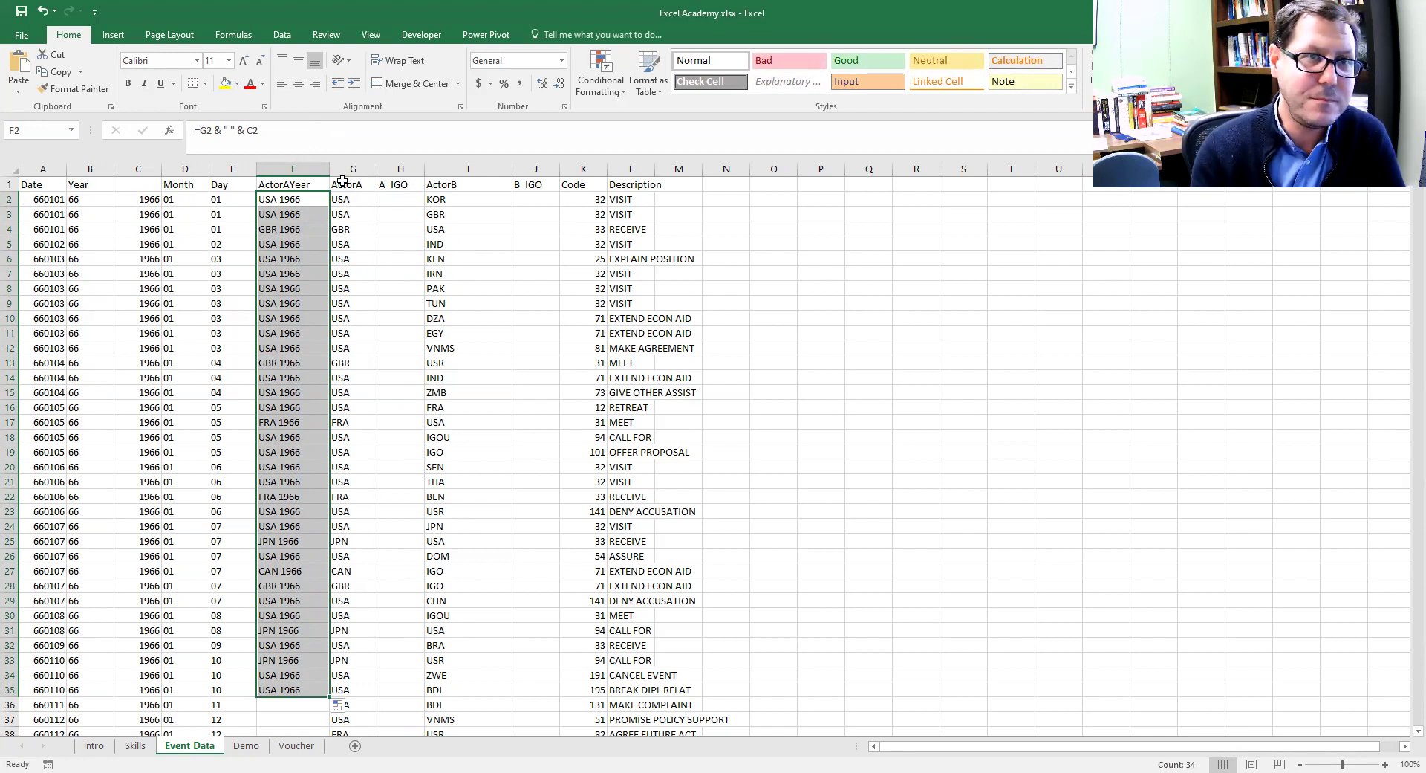
- Change the separator in F2 to an underscore, =G2 & "_" & C2, and fill the formula down to row 24
left_click(299, 205)
left_click(233, 130)
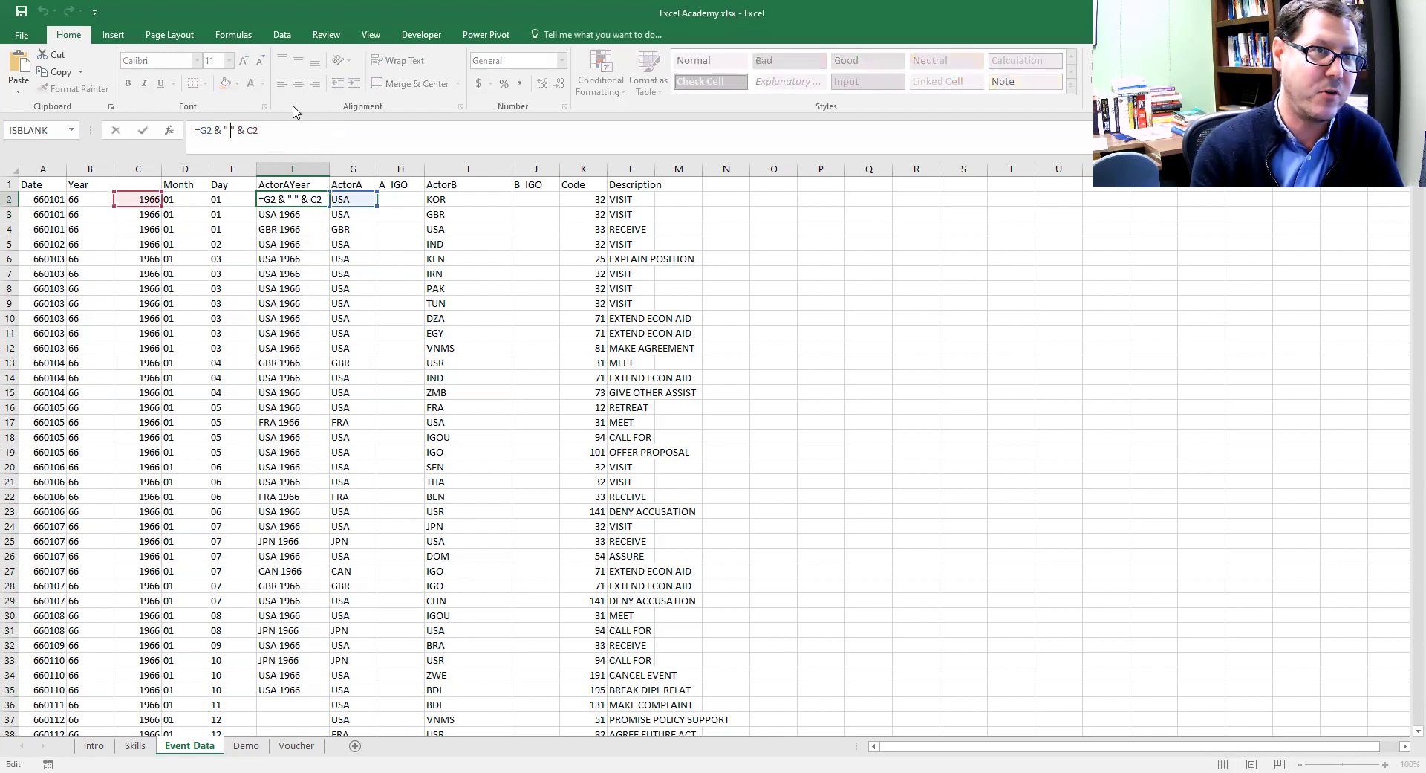
key("BackSpace")
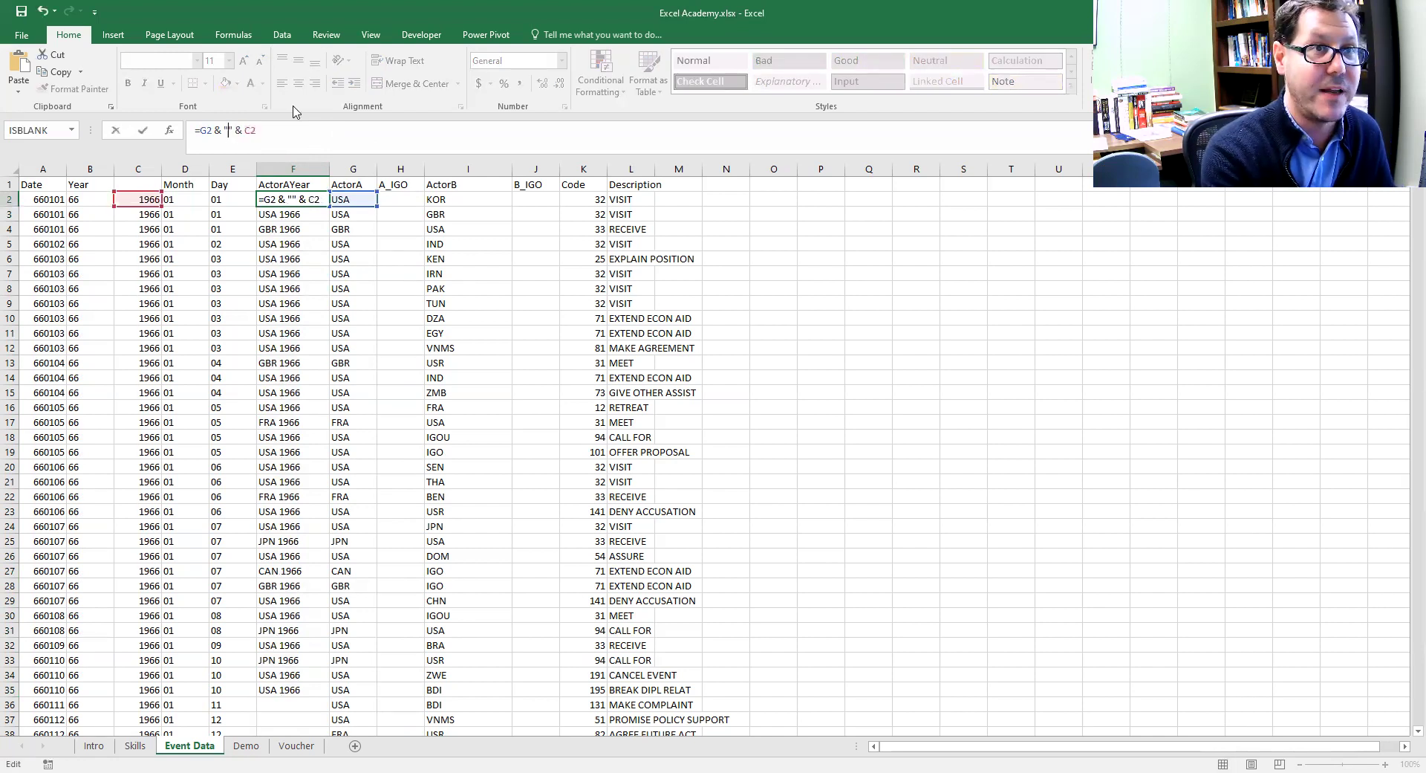
key("Return")
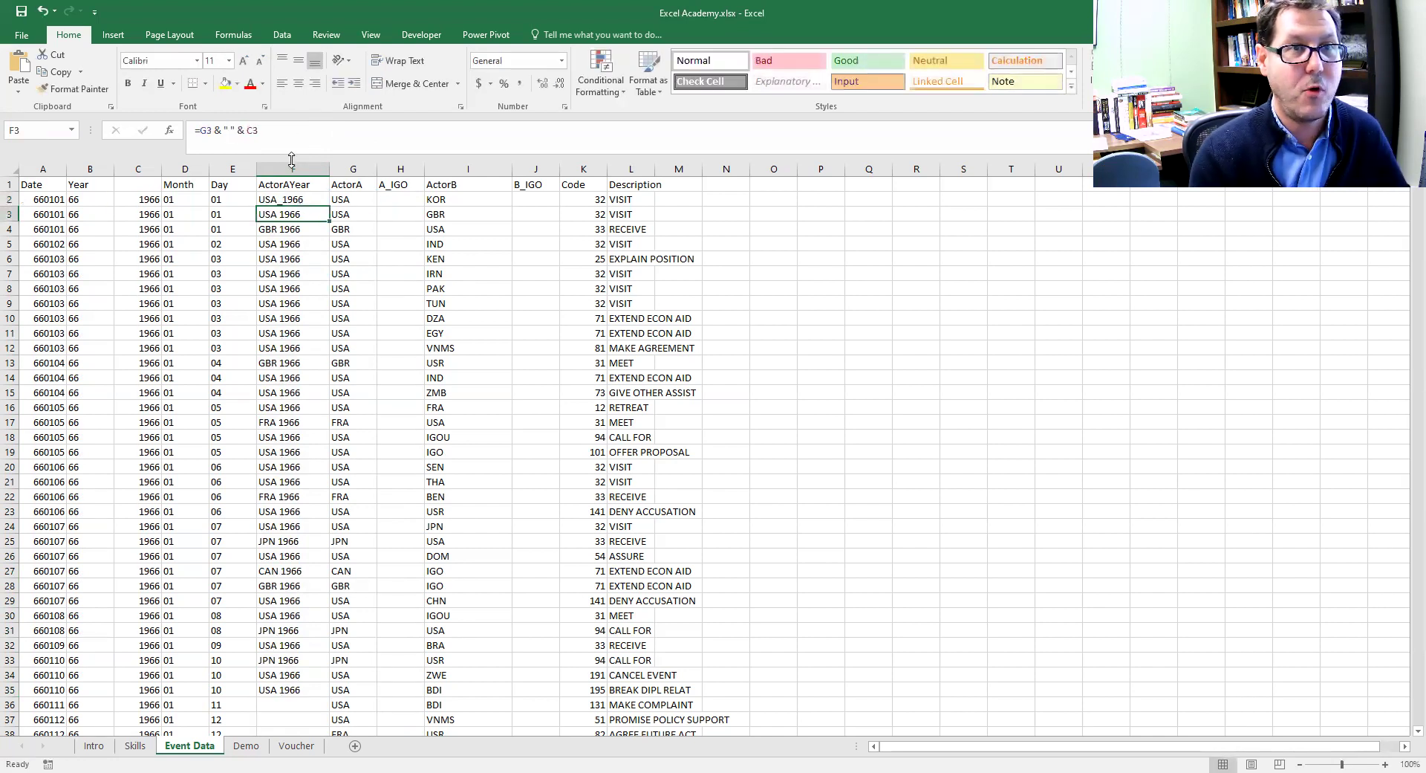
left_click(287, 199)
left_click_drag(330, 206, 327, 528)
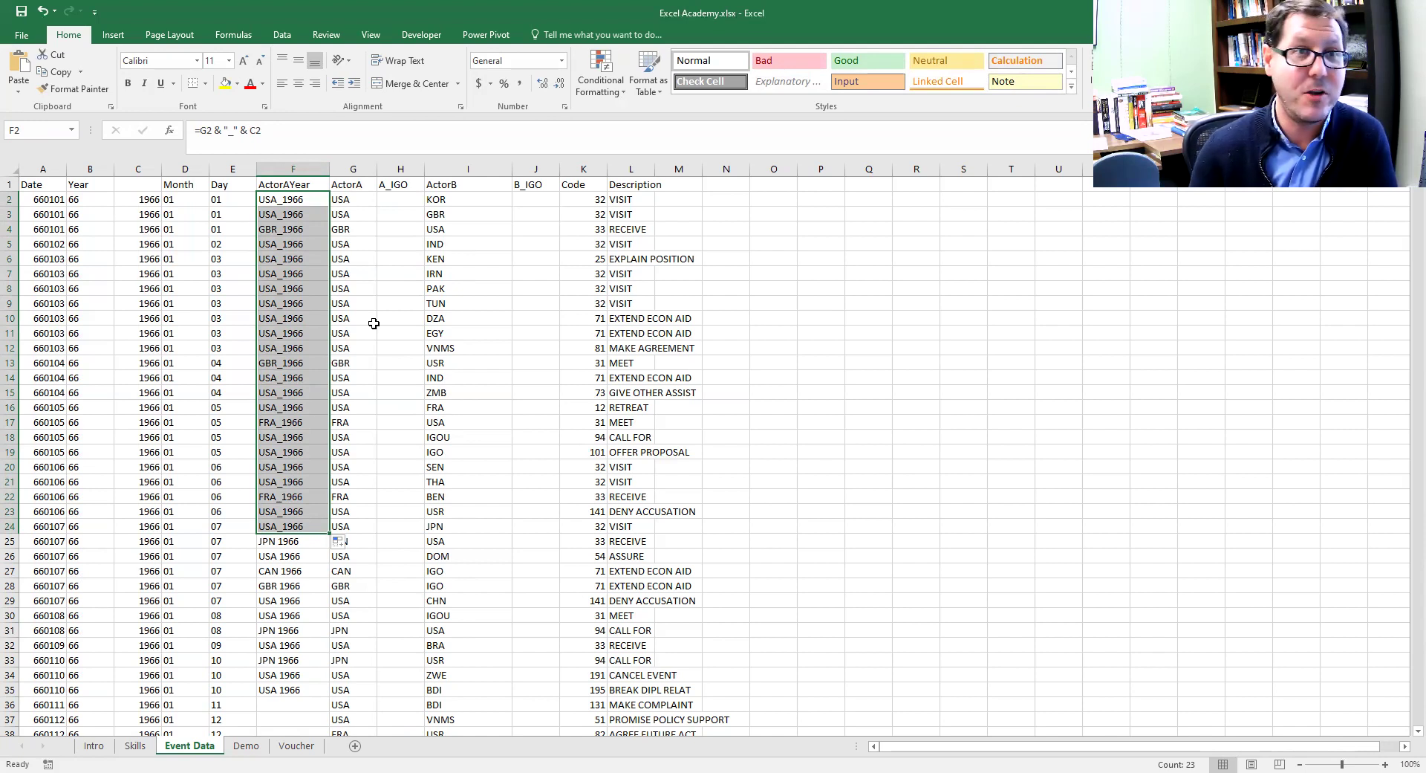
- Examine the Day formula in E9 and the Month formulas and values down column D
left_click(237, 305)
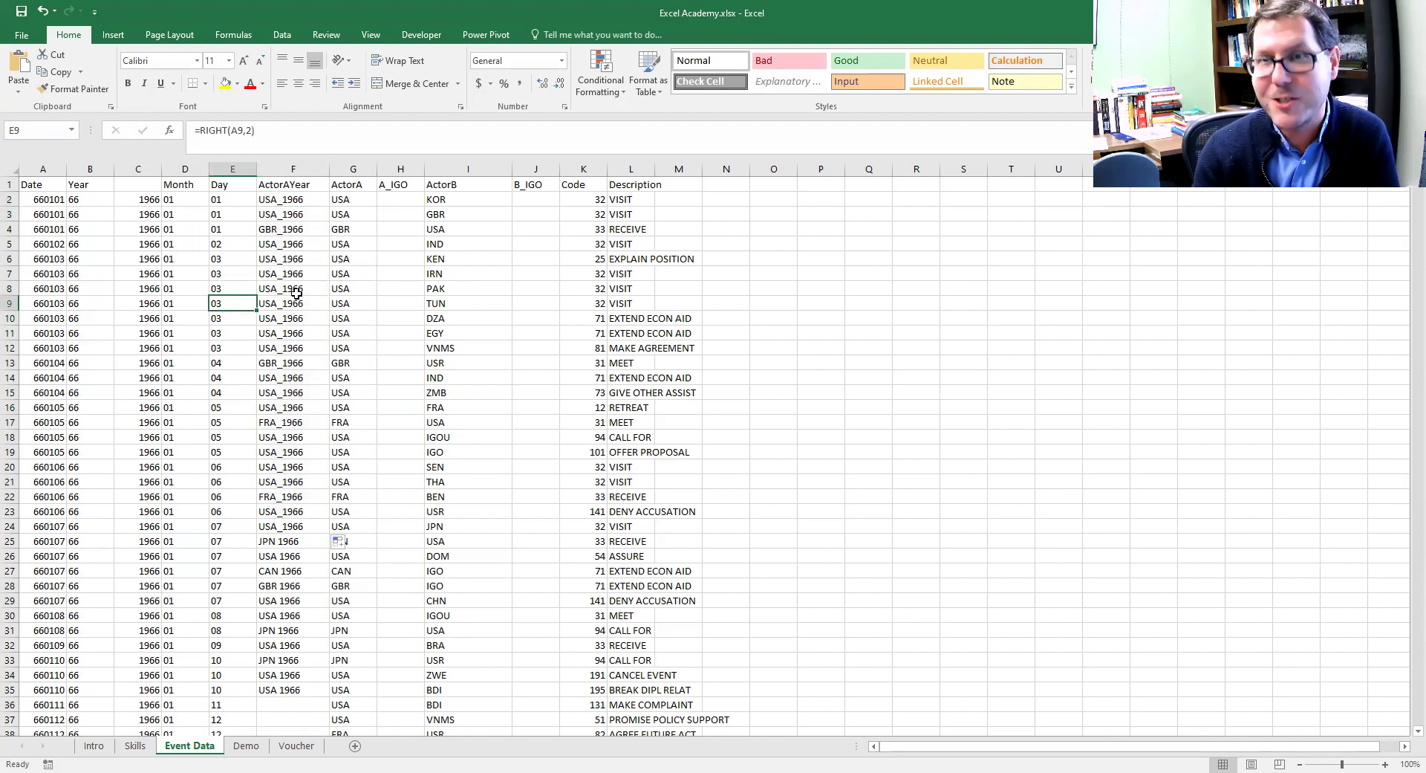
left_click(178, 233)
left_click(183, 377)
left_click(179, 436)
left_click(185, 497)
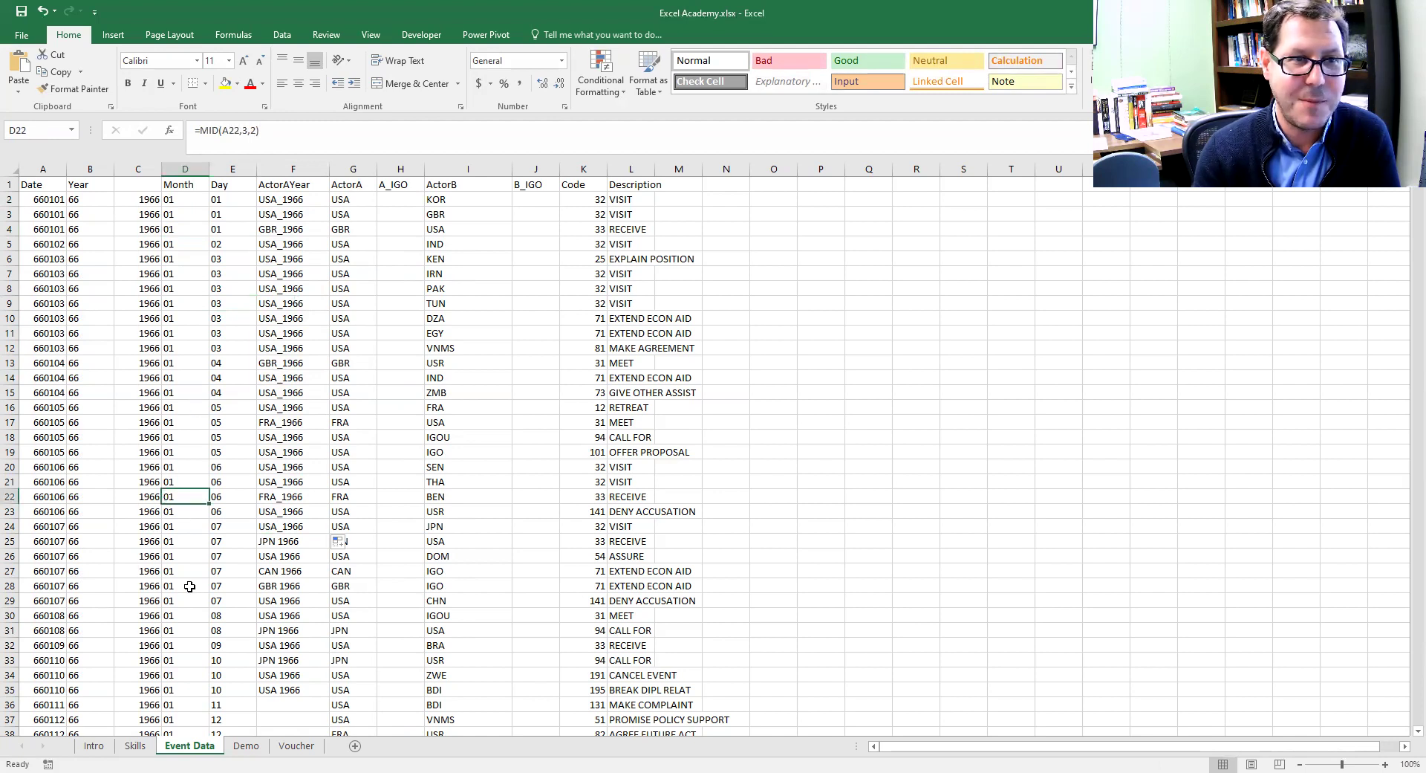
scroll(190, 586, "down", 20)
scroll(177, 571, "up", 20)
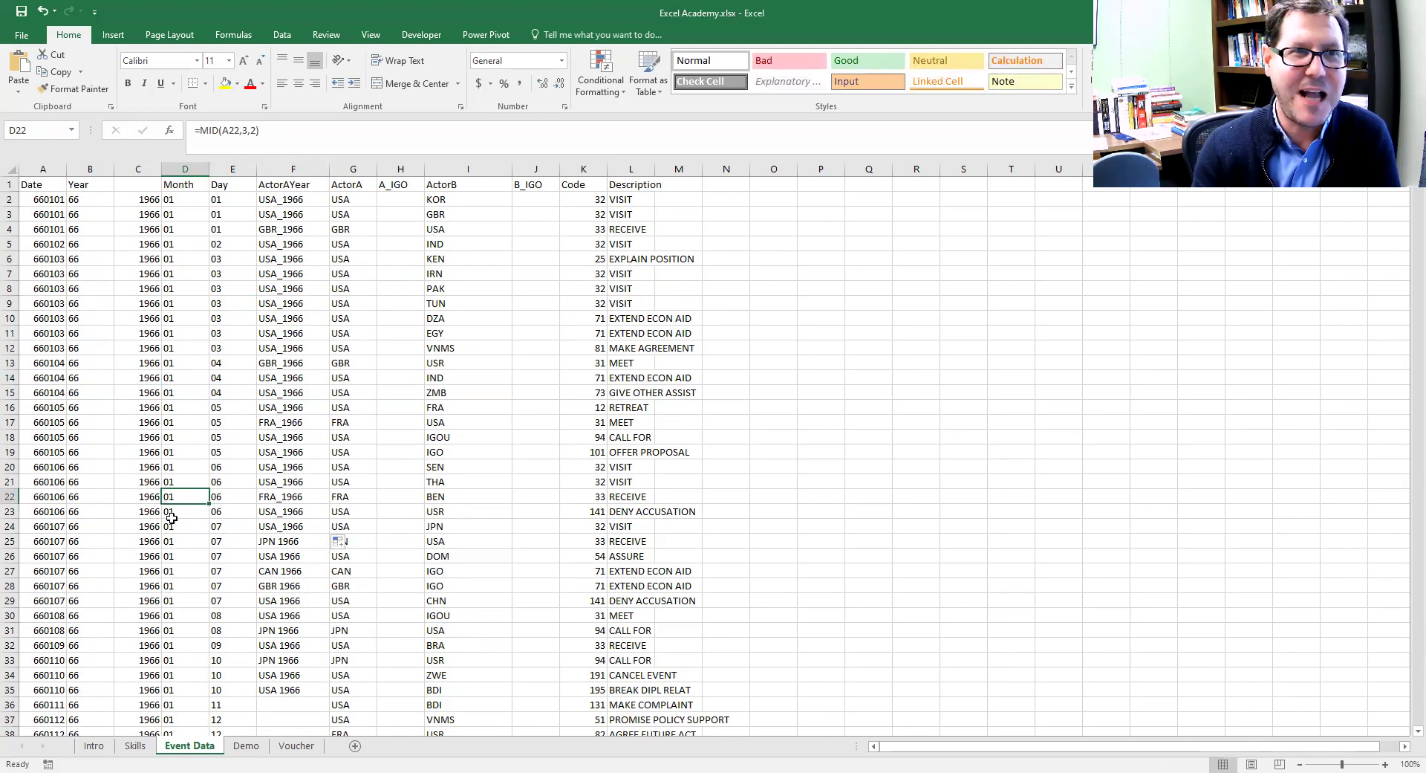
- Try to replace every 01 with JAN throughout the Month column using Find and Replace
left_click(185, 169)
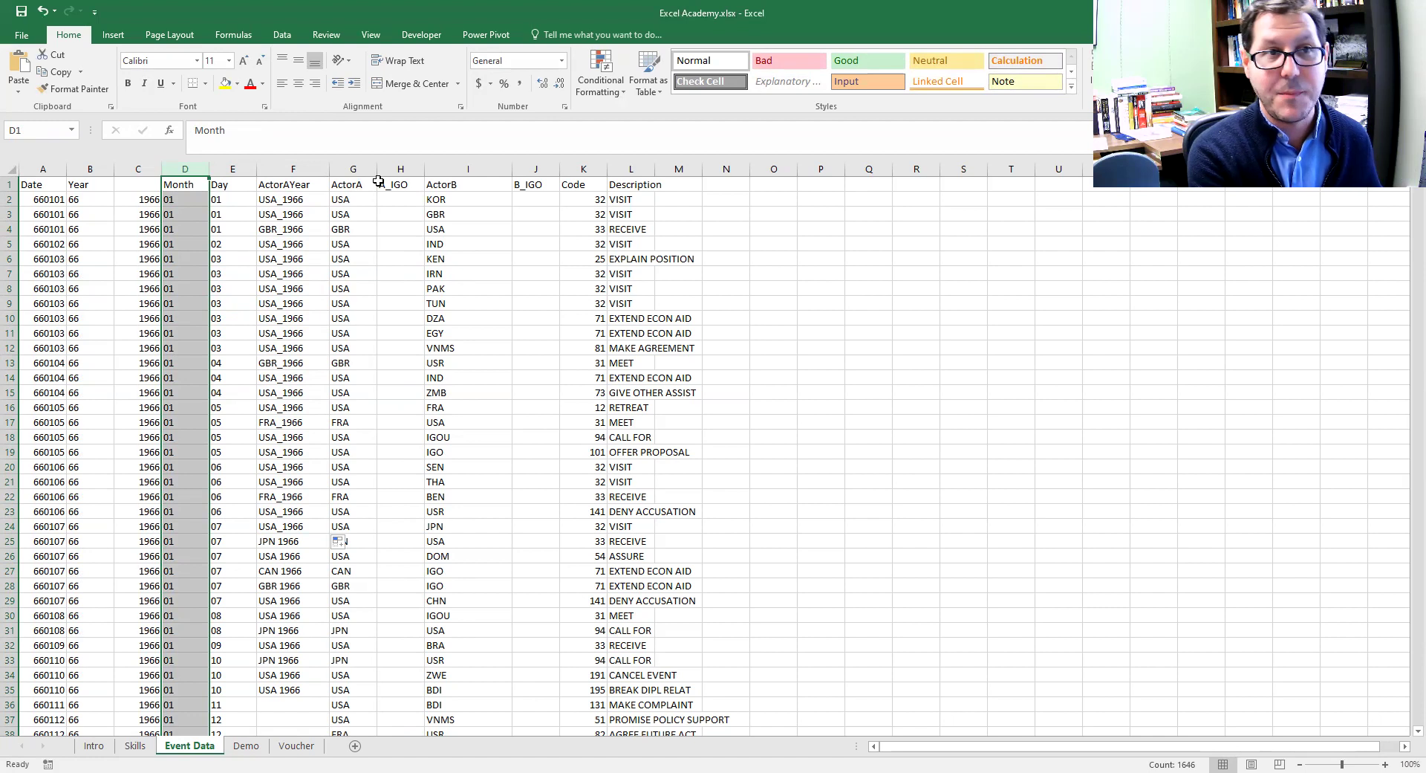
left_click(285, 271)
left_click(185, 169)
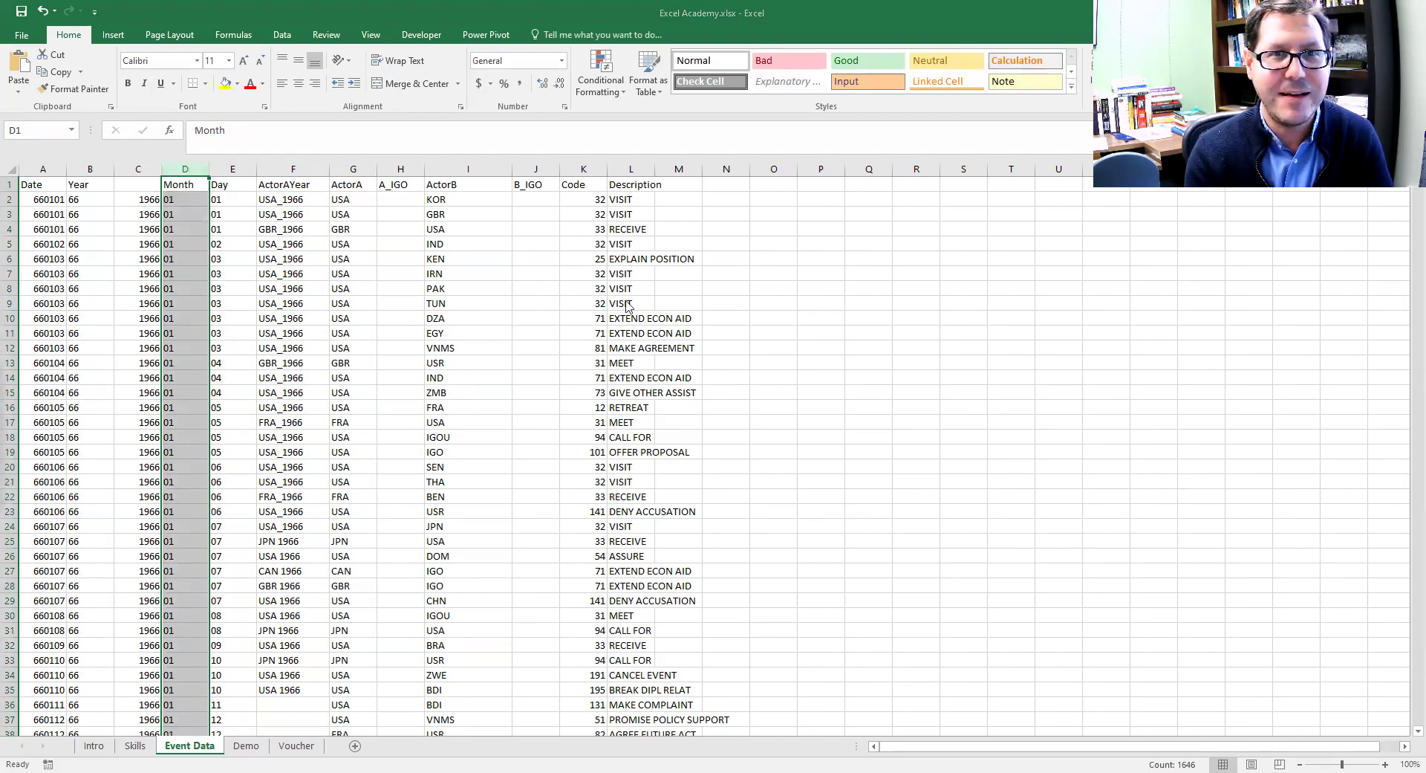
key("ctrl+h")
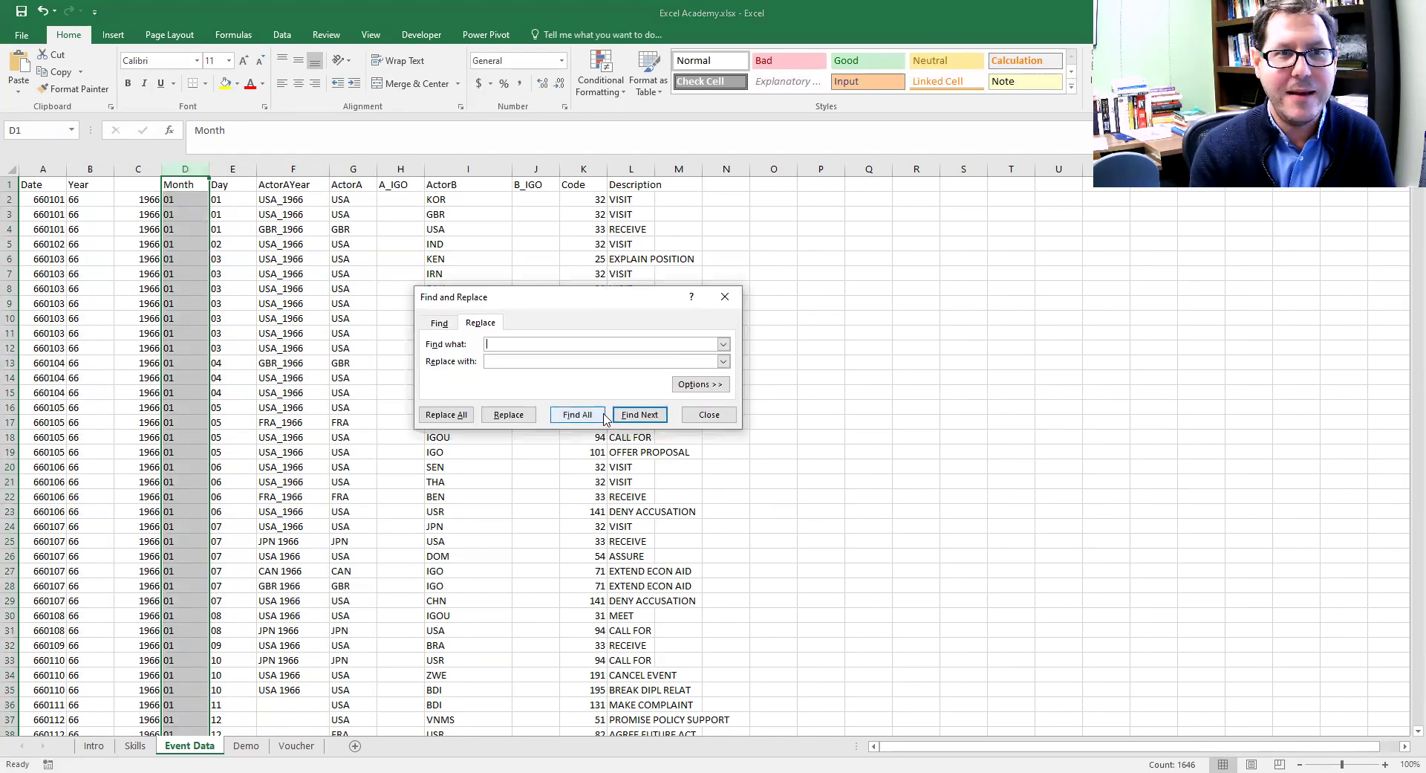
type("01")
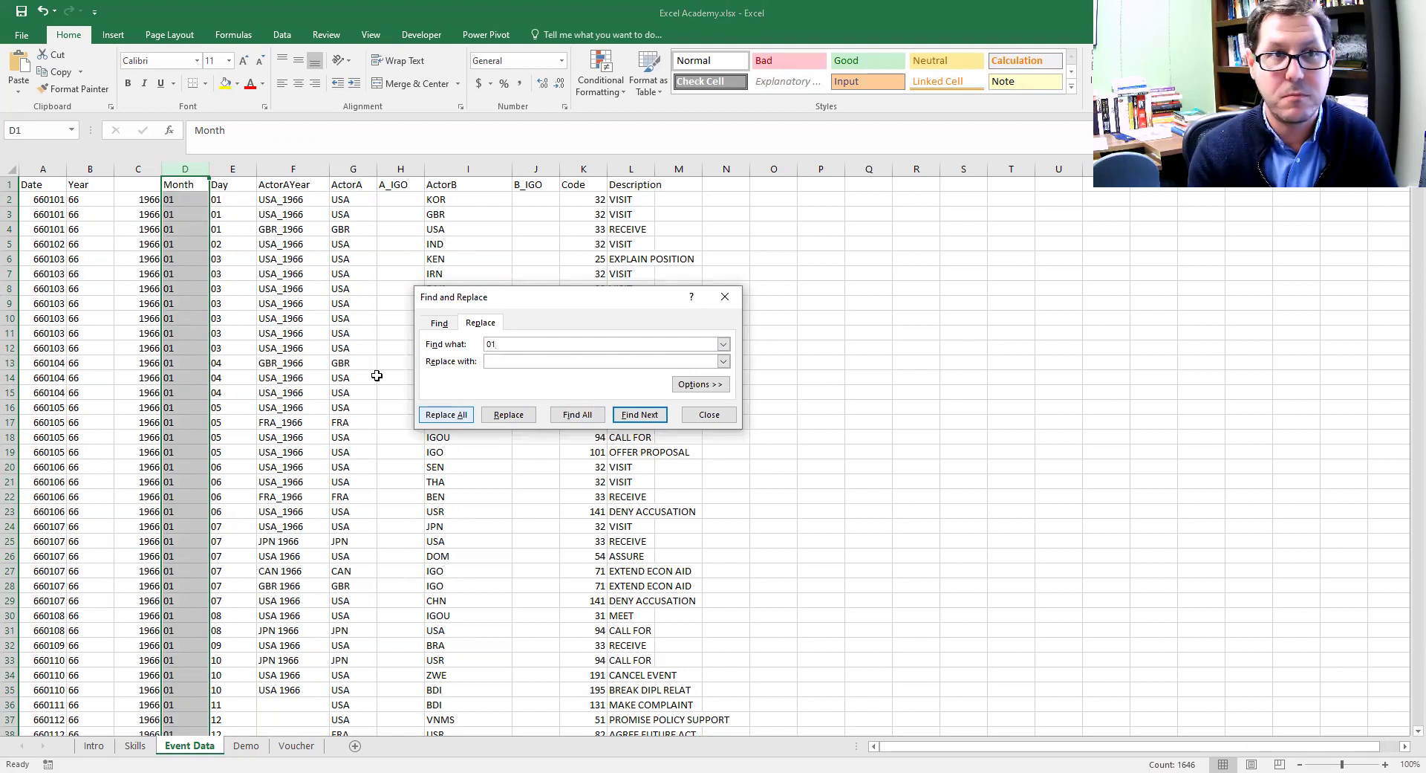
left_click(521, 361)
type("ja")
type("JAN")
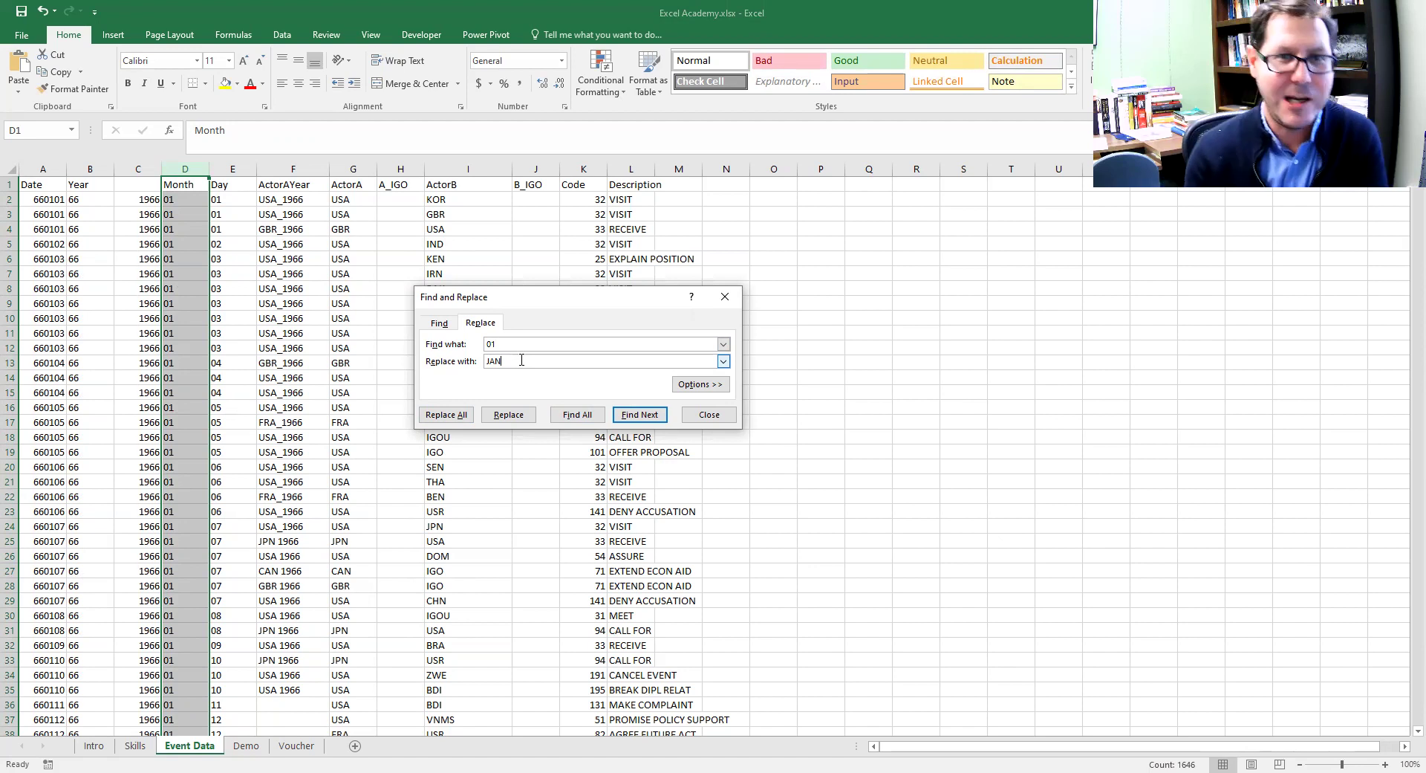
left_click(447, 414)
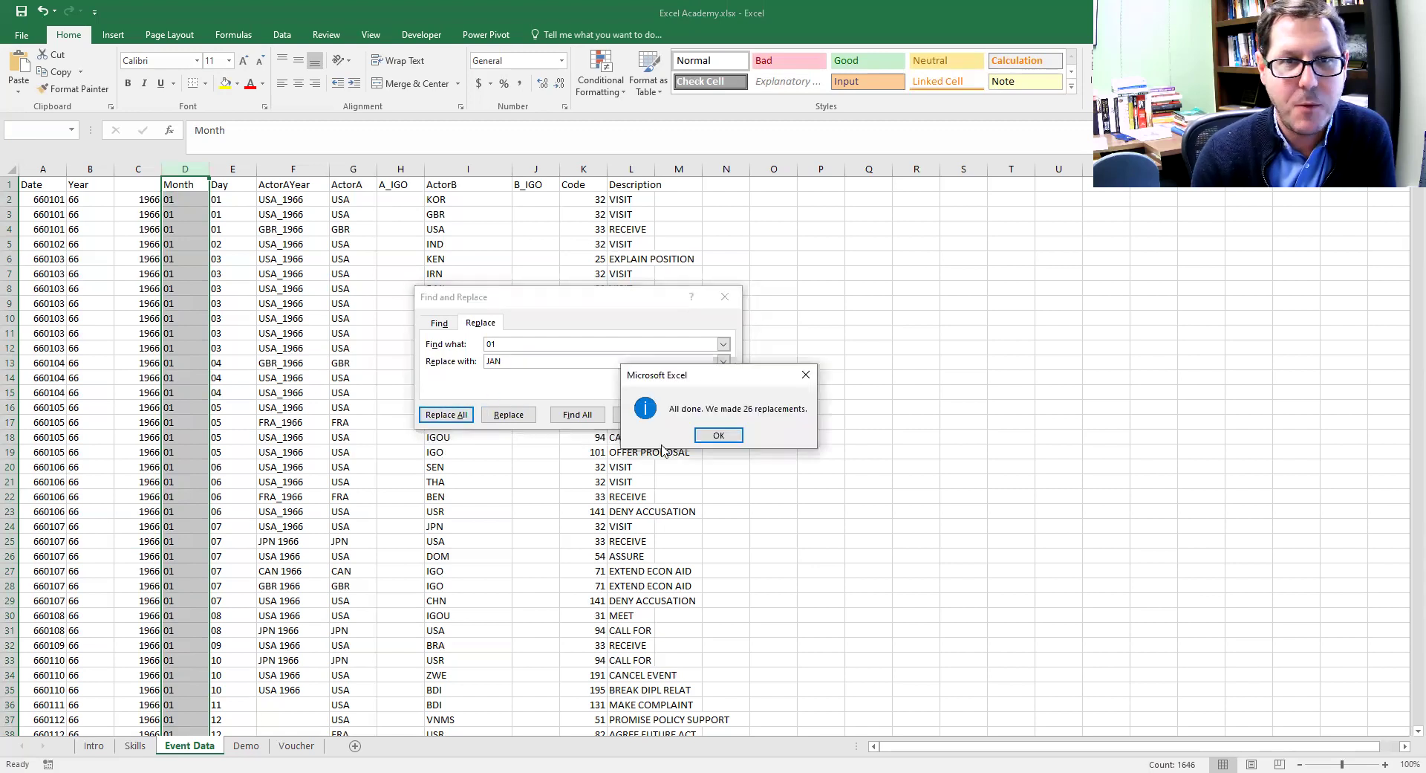
left_click(712, 435)
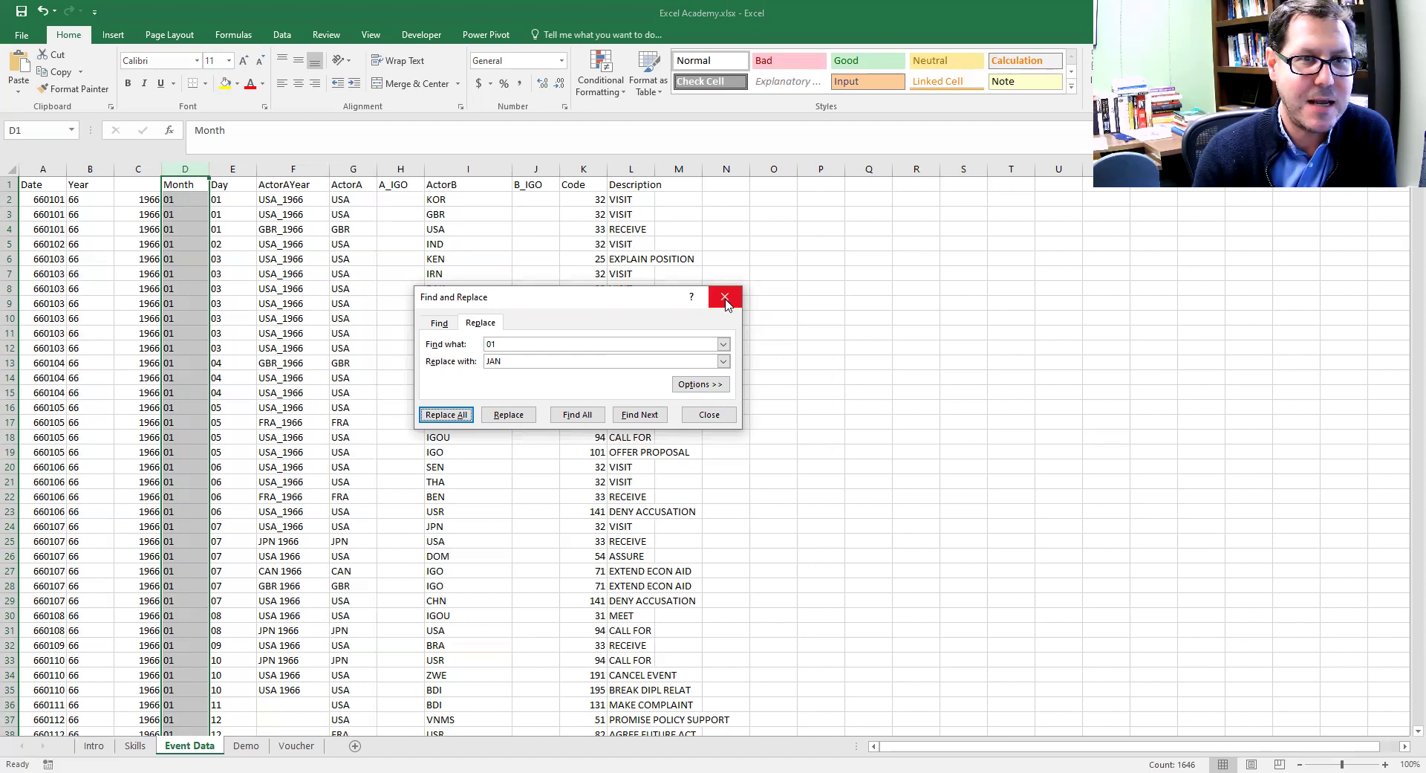
left_click(725, 298)
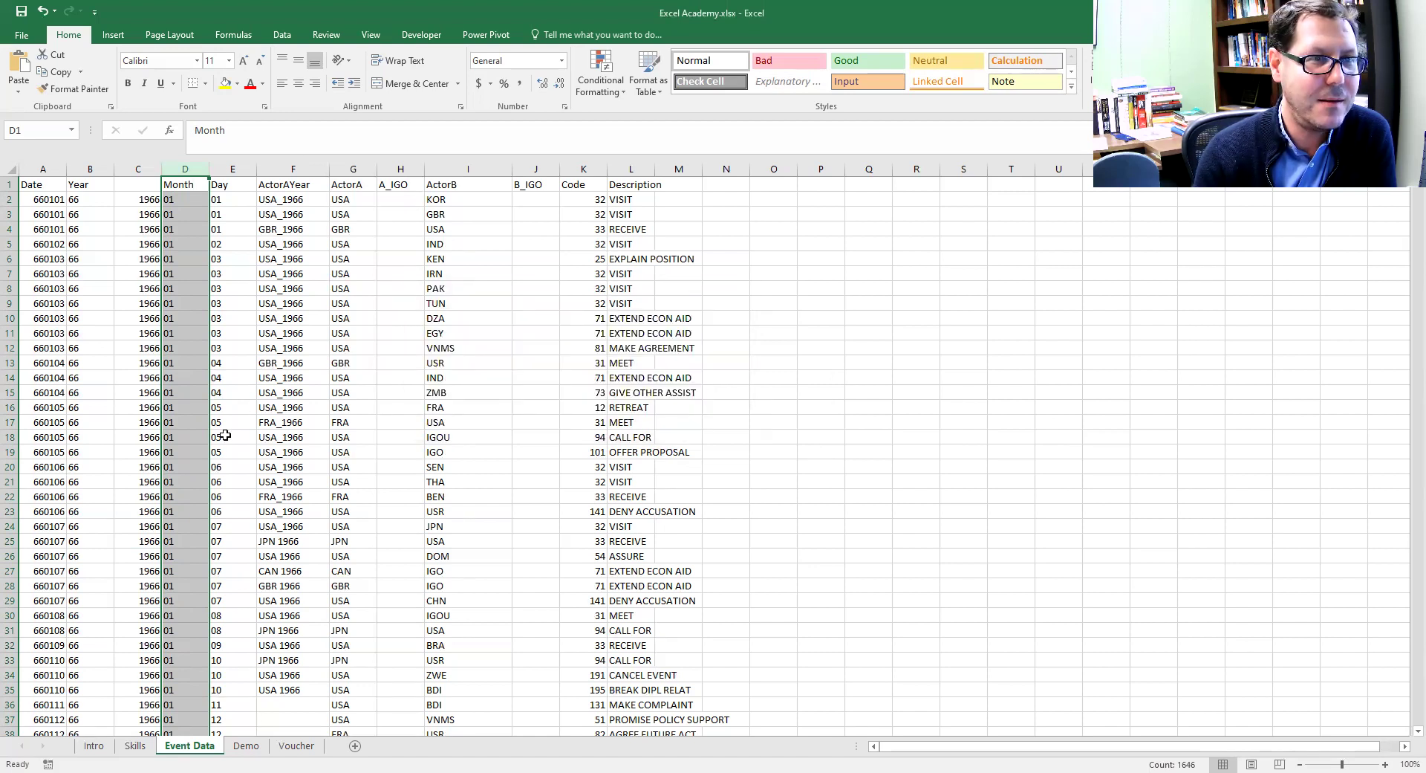
- Inspect the Month column around rows 91 to 137 to check the effect of the replacement, including the formula in D97
scroll(253, 468, "down", 20)
scroll(252, 468, "down", 13)
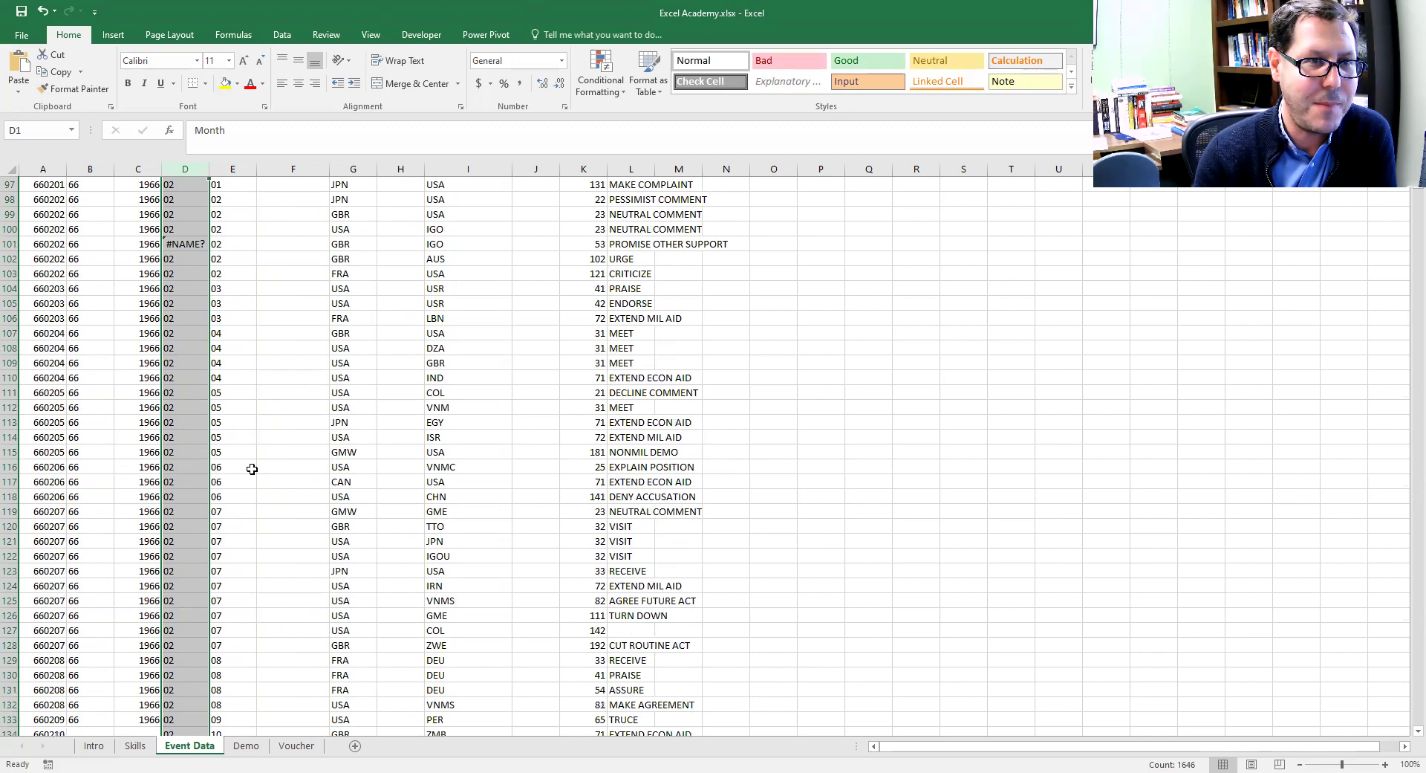
scroll(253, 468, "up", 4)
scroll(215, 434, "down", 4)
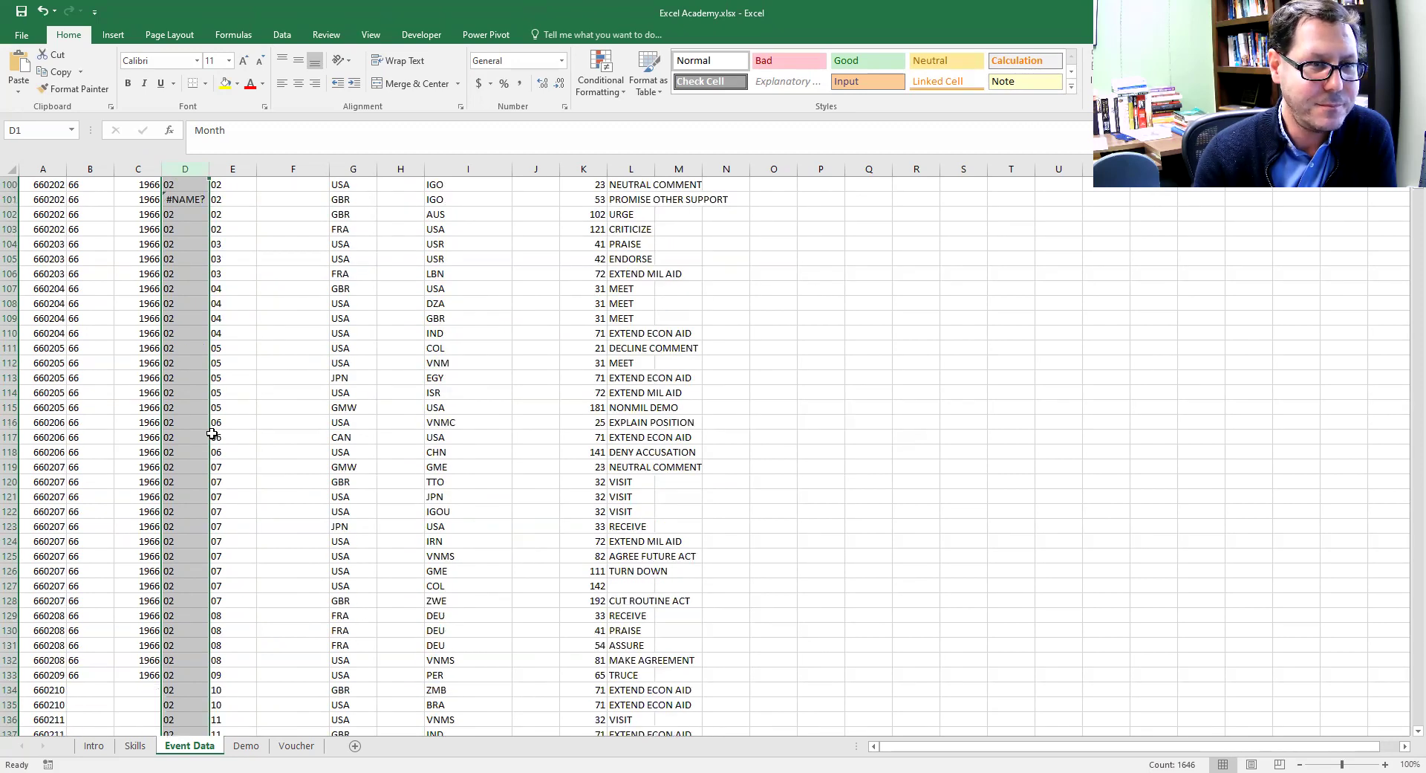
scroll(212, 431, "up", 3)
left_click_drag(188, 273, 188, 302)
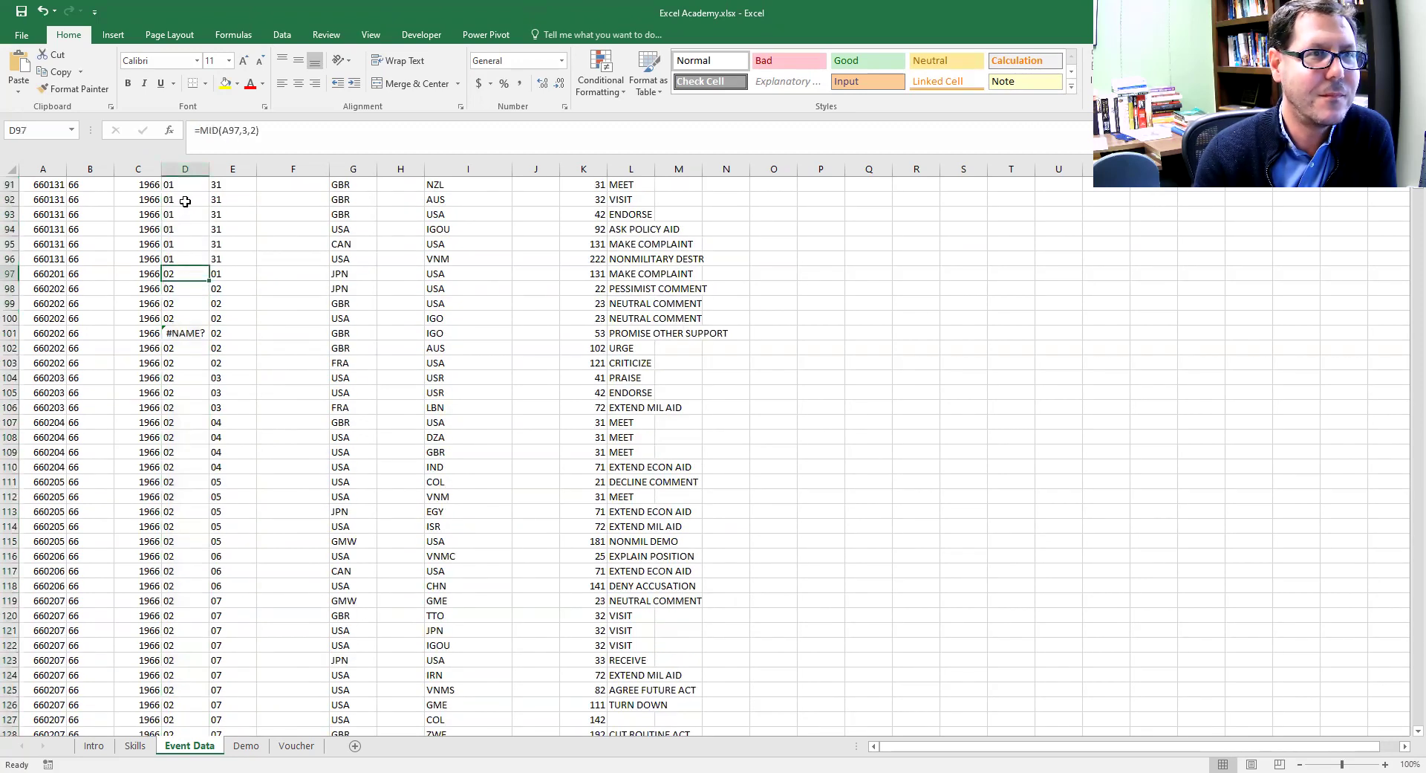
- Convert the whole Month column from formulas to static values by copying it and pasting values in place
left_click(186, 167)
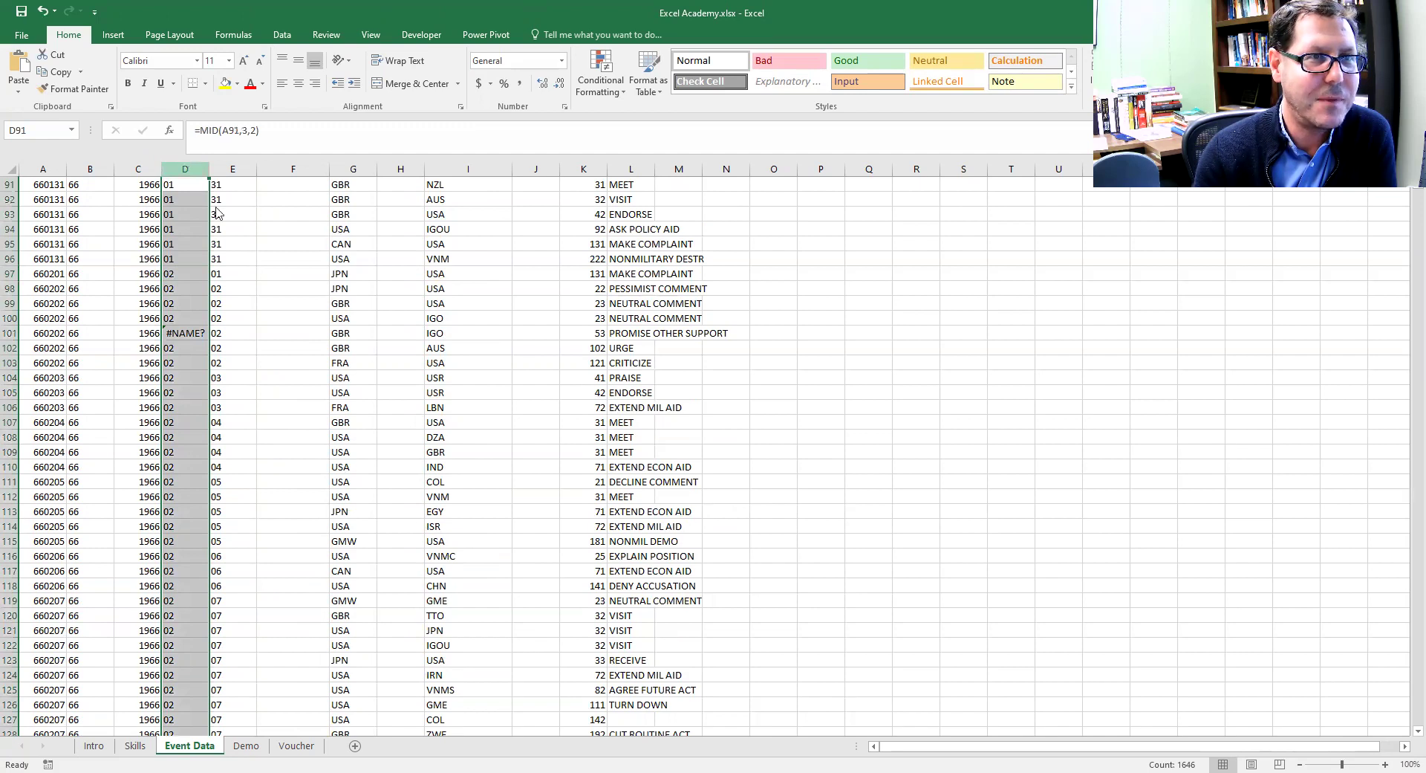
key("ctrl+c")
right_click(176, 213)
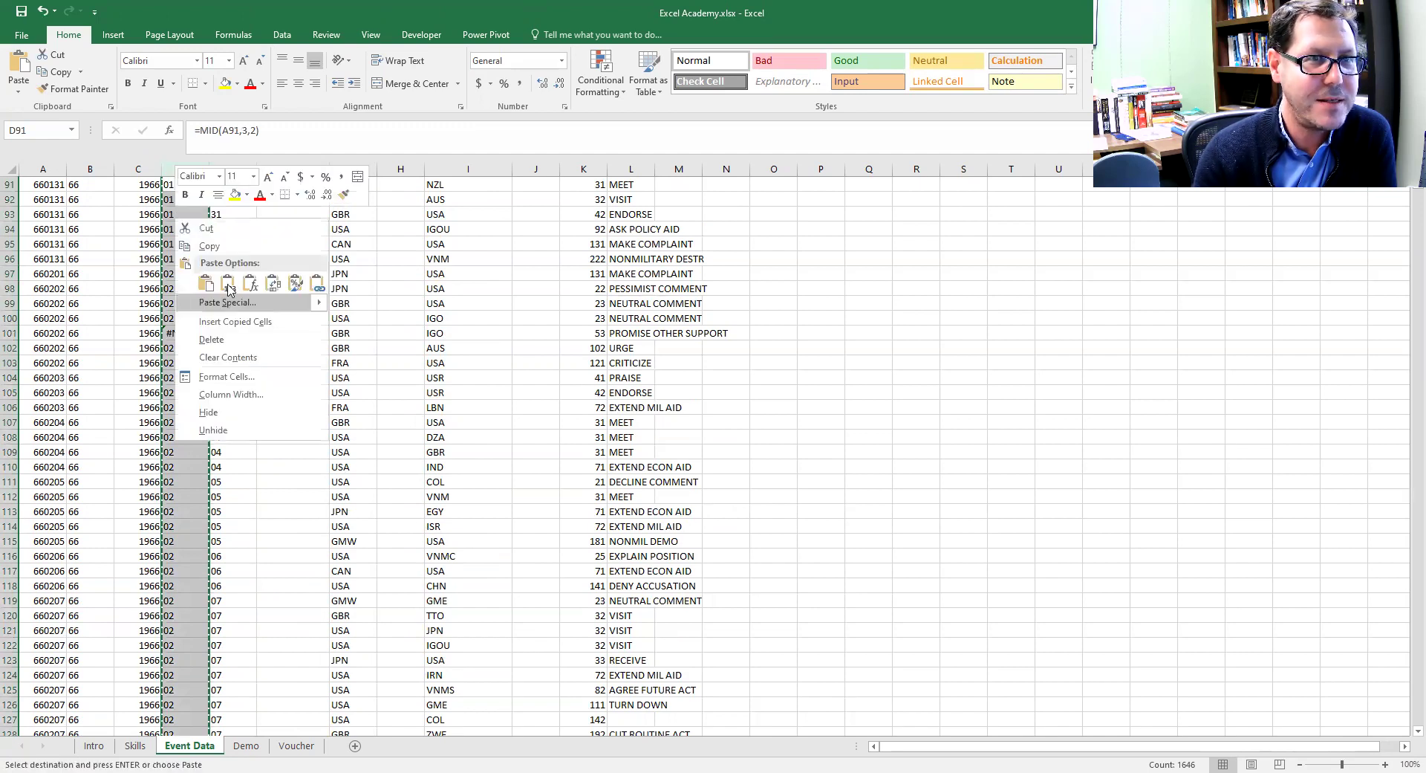
left_click(232, 285)
- Replace all occurrences of 01 with JAN in the Month column's static values
scroll(245, 272, "up", 15)
scroll(244, 272, "up", 15)
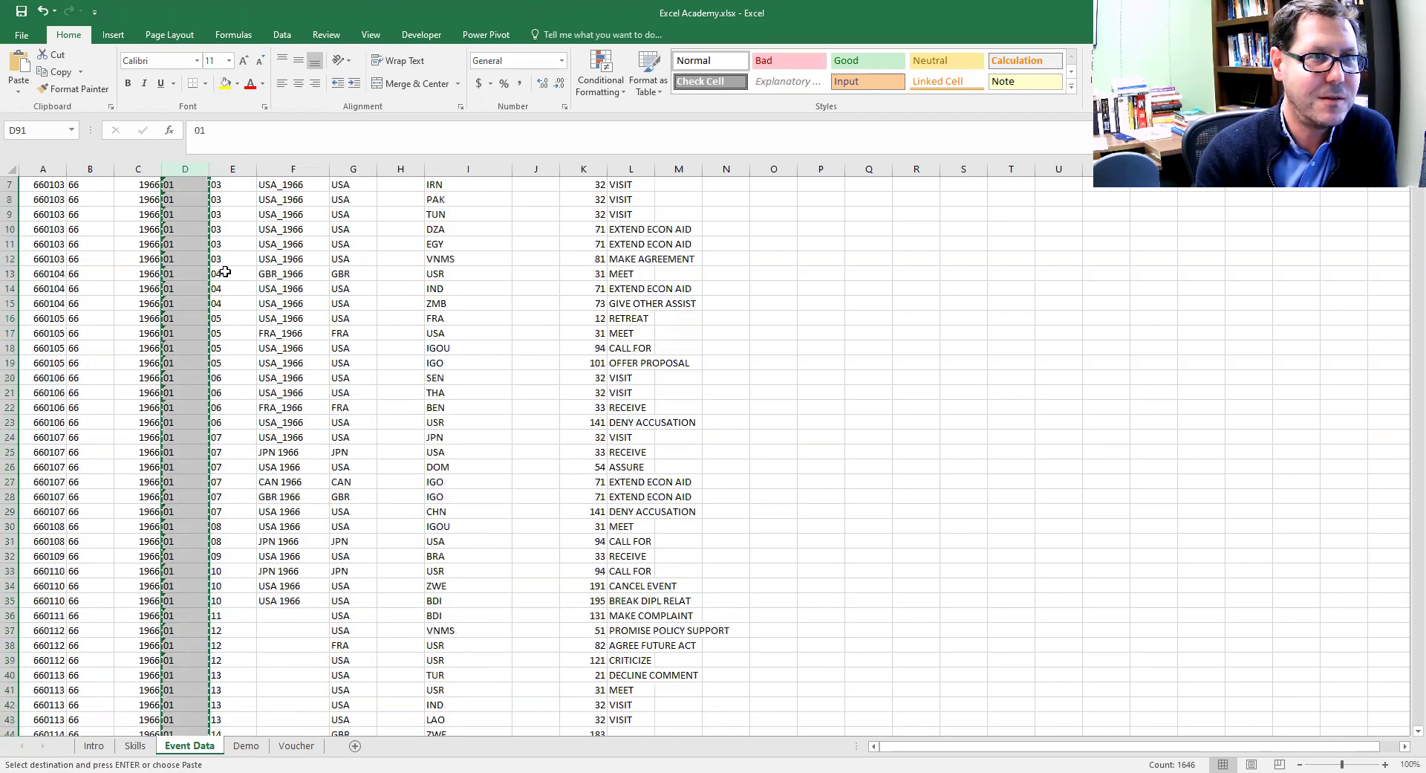
left_click(187, 167)
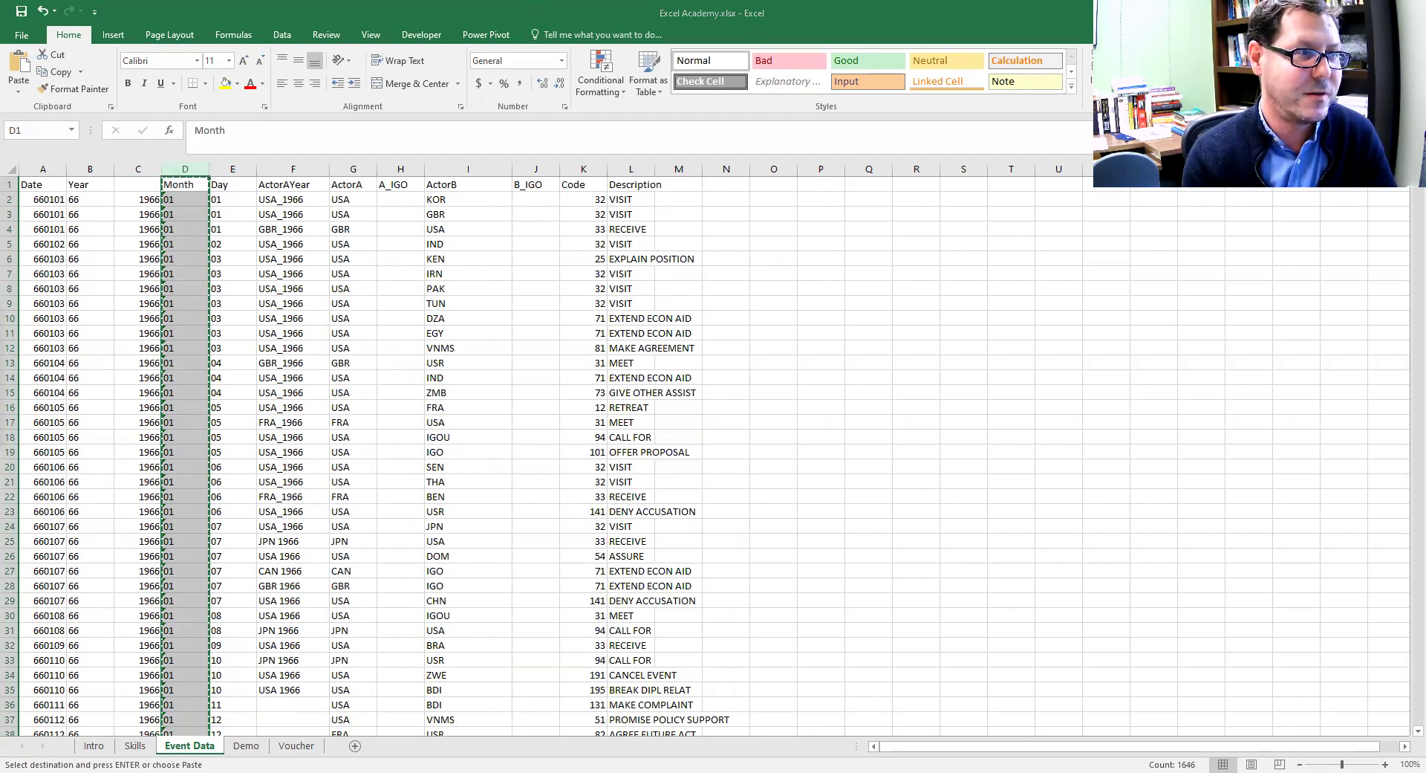
key("ctrl+h")
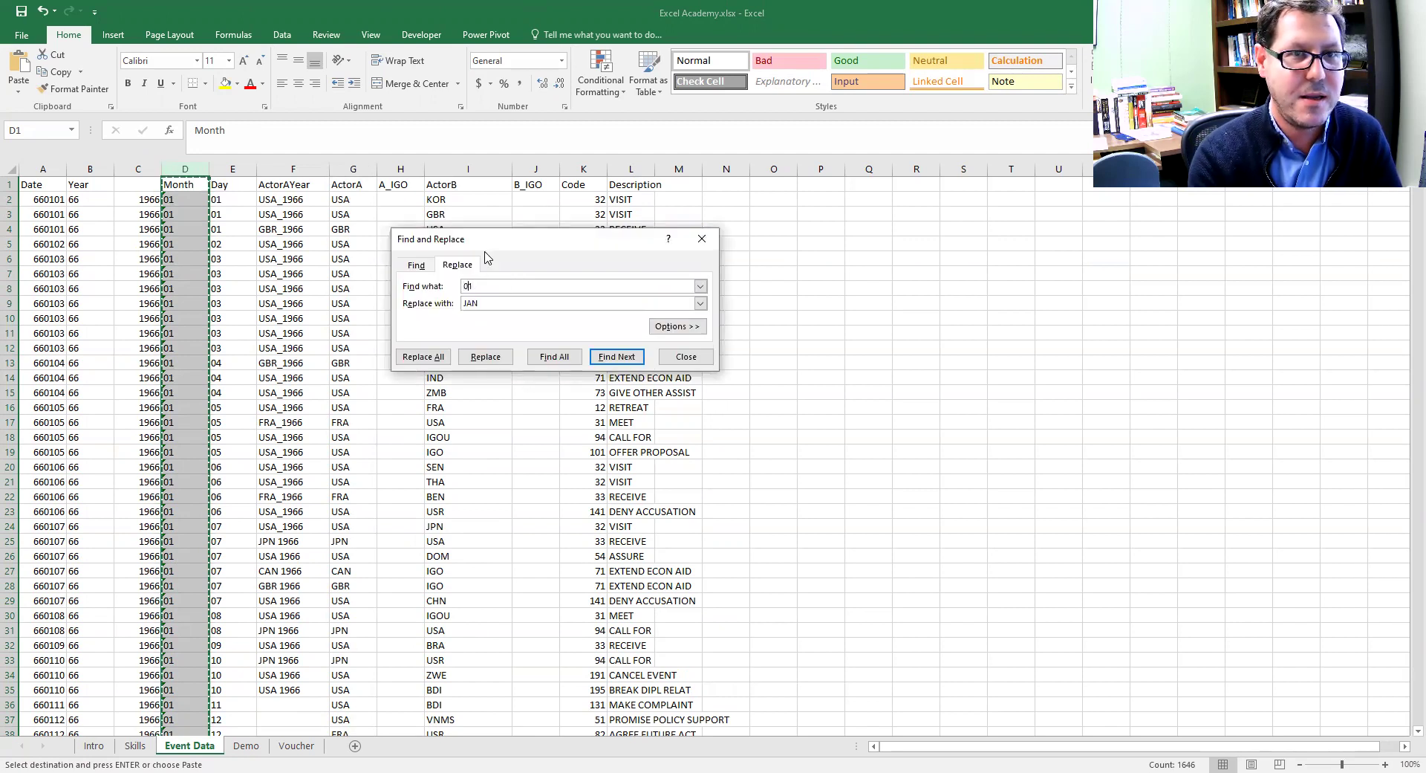
left_click(445, 357)
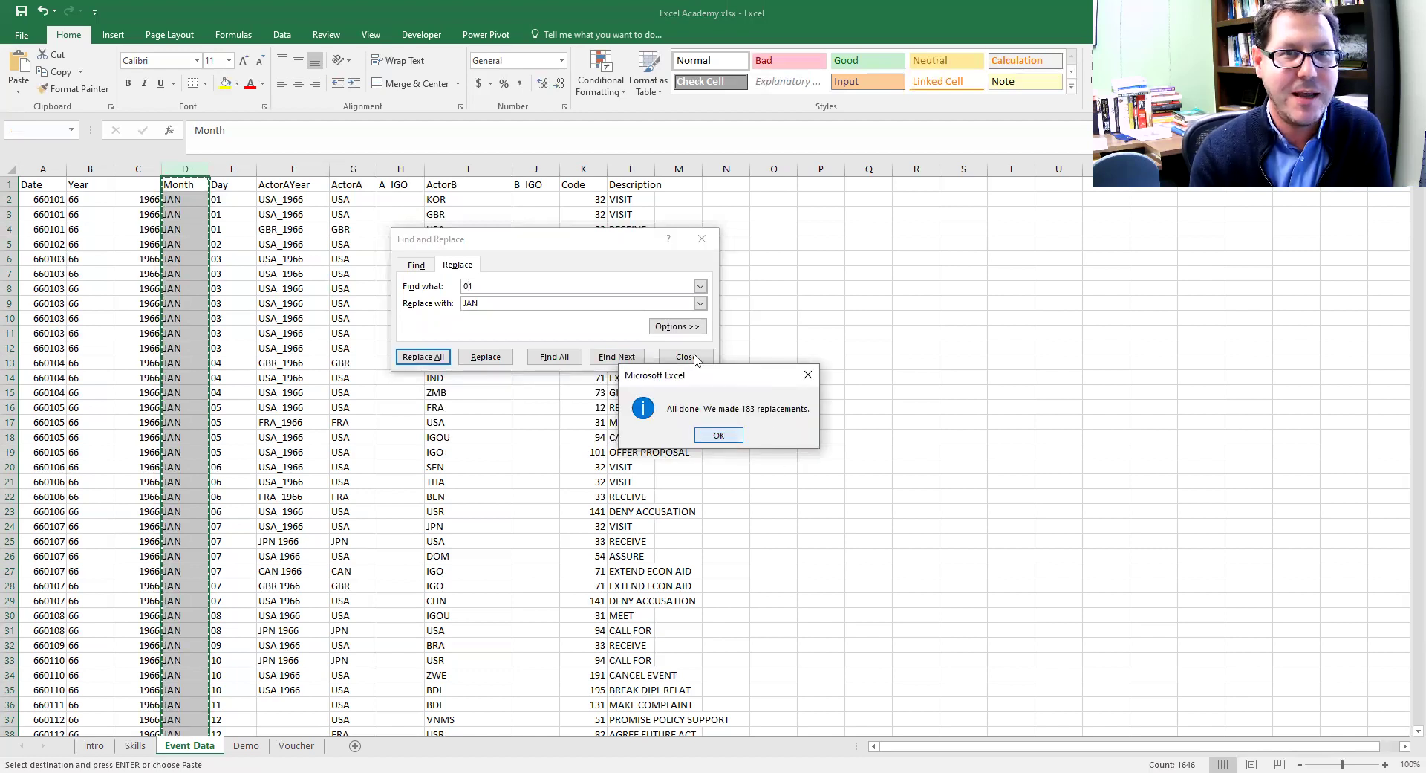
- Replace the error in Month cell D101 with the value filled down from the cell above
left_click(720, 436)
left_click(686, 356)
scroll(251, 419, "down", 6)
scroll(251, 419, "down", 20)
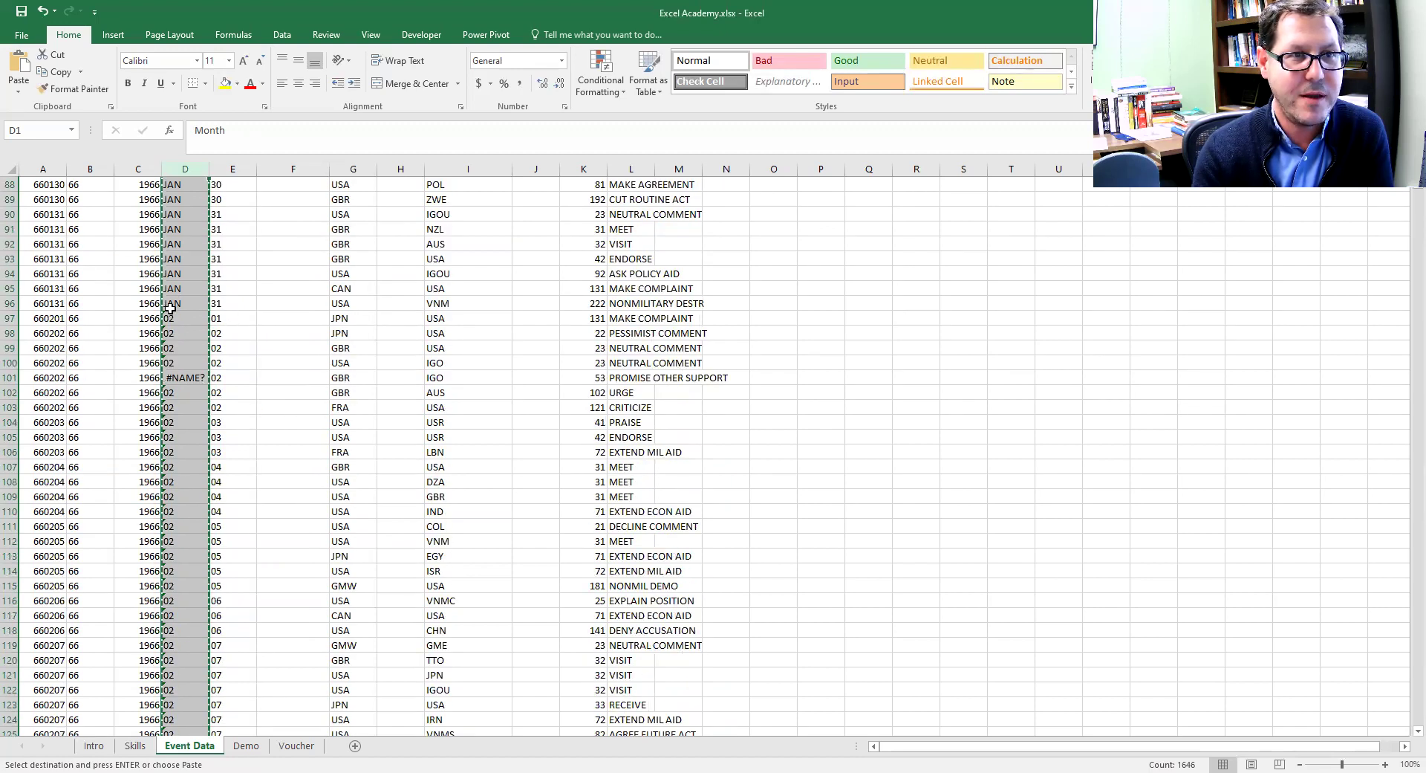
left_click(185, 378)
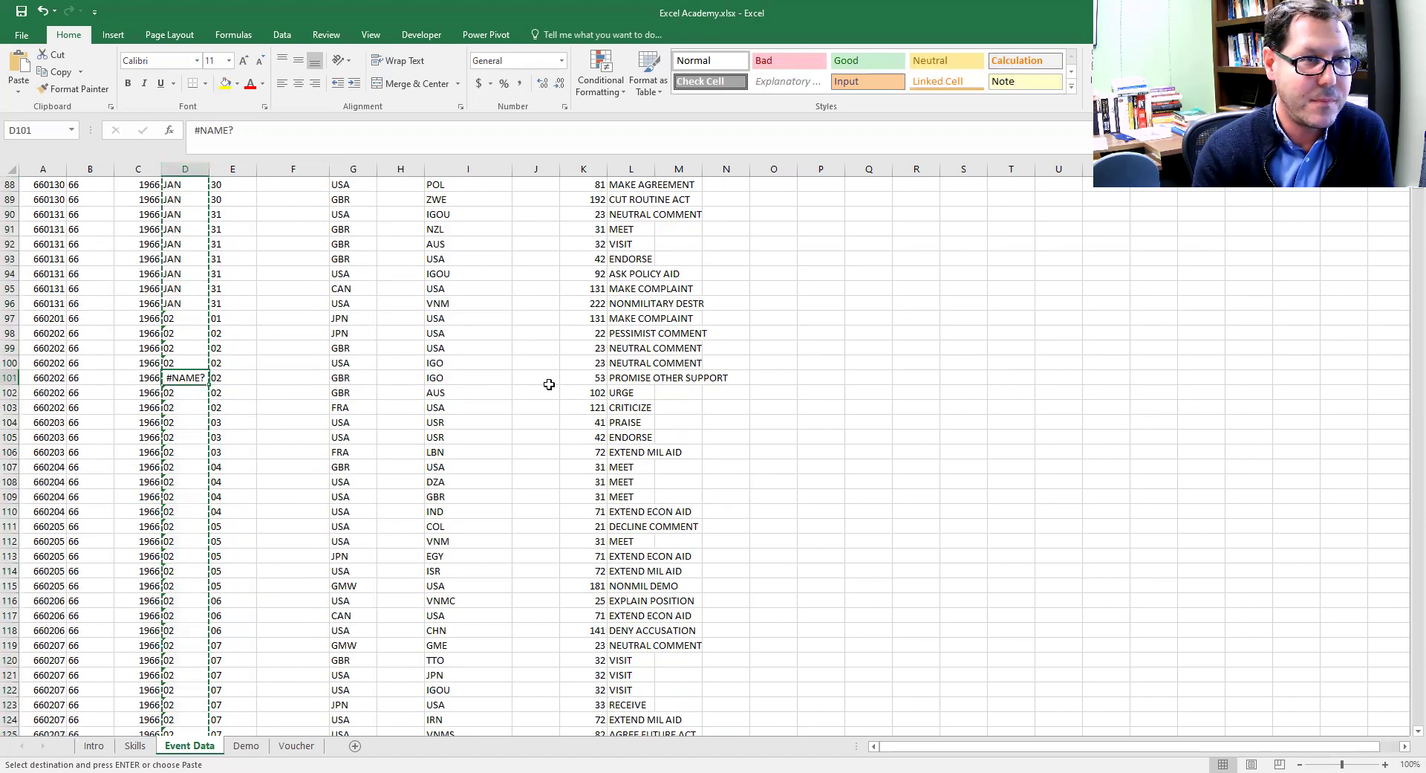
key("ctrl+d")
key("Down")
- Replace all occurrences of 02 with FEB in the Month column
left_click(193, 317)
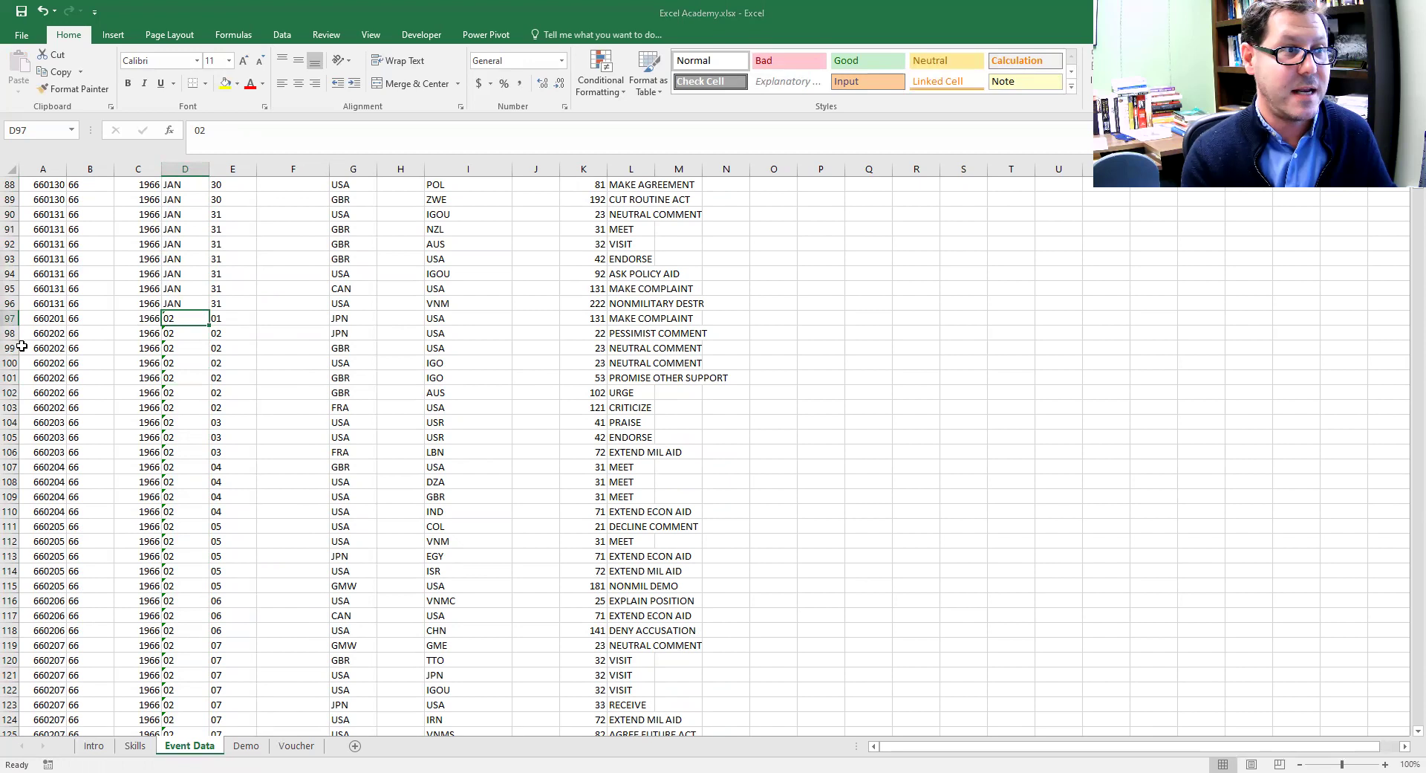
key("ctrl+h")
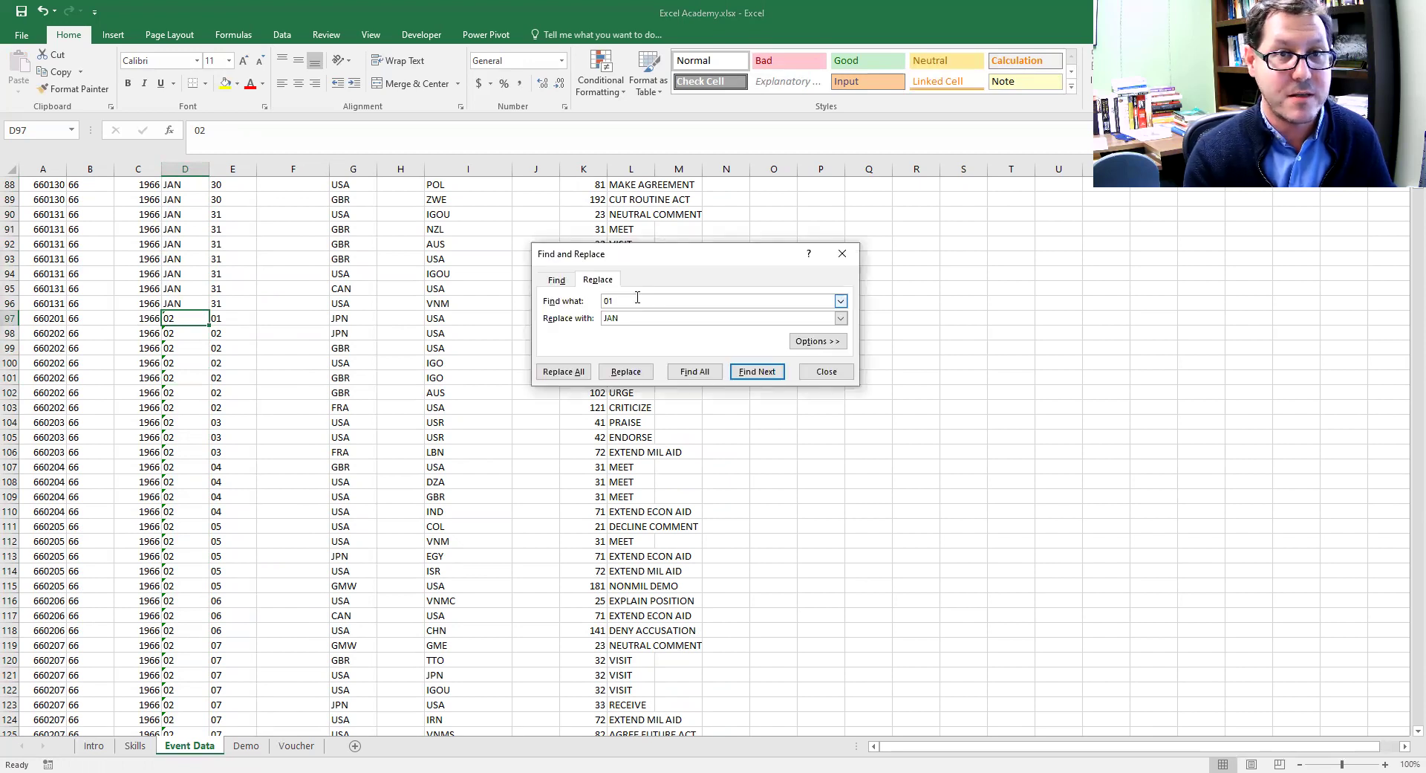
type("02")
key("Tab")
type("FEB")
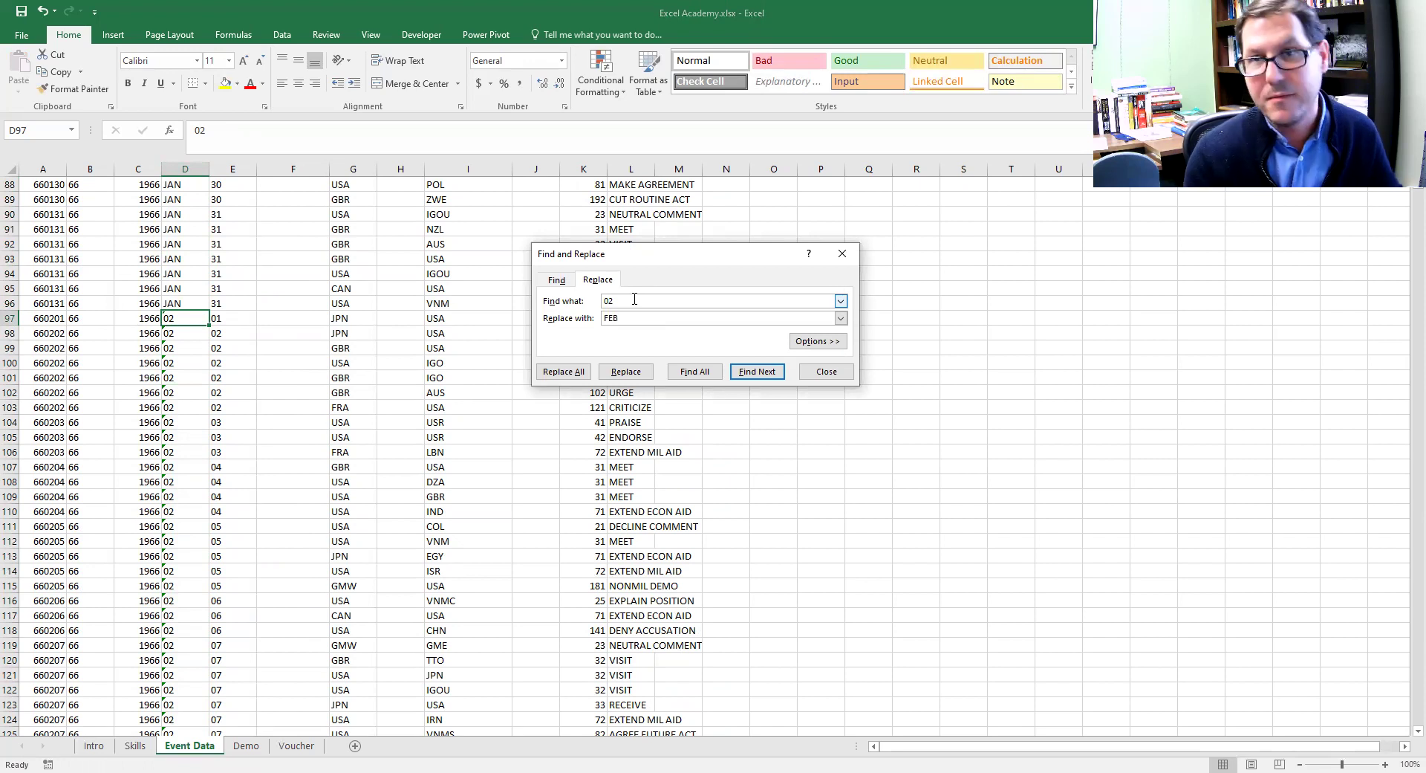
left_click(569, 372)
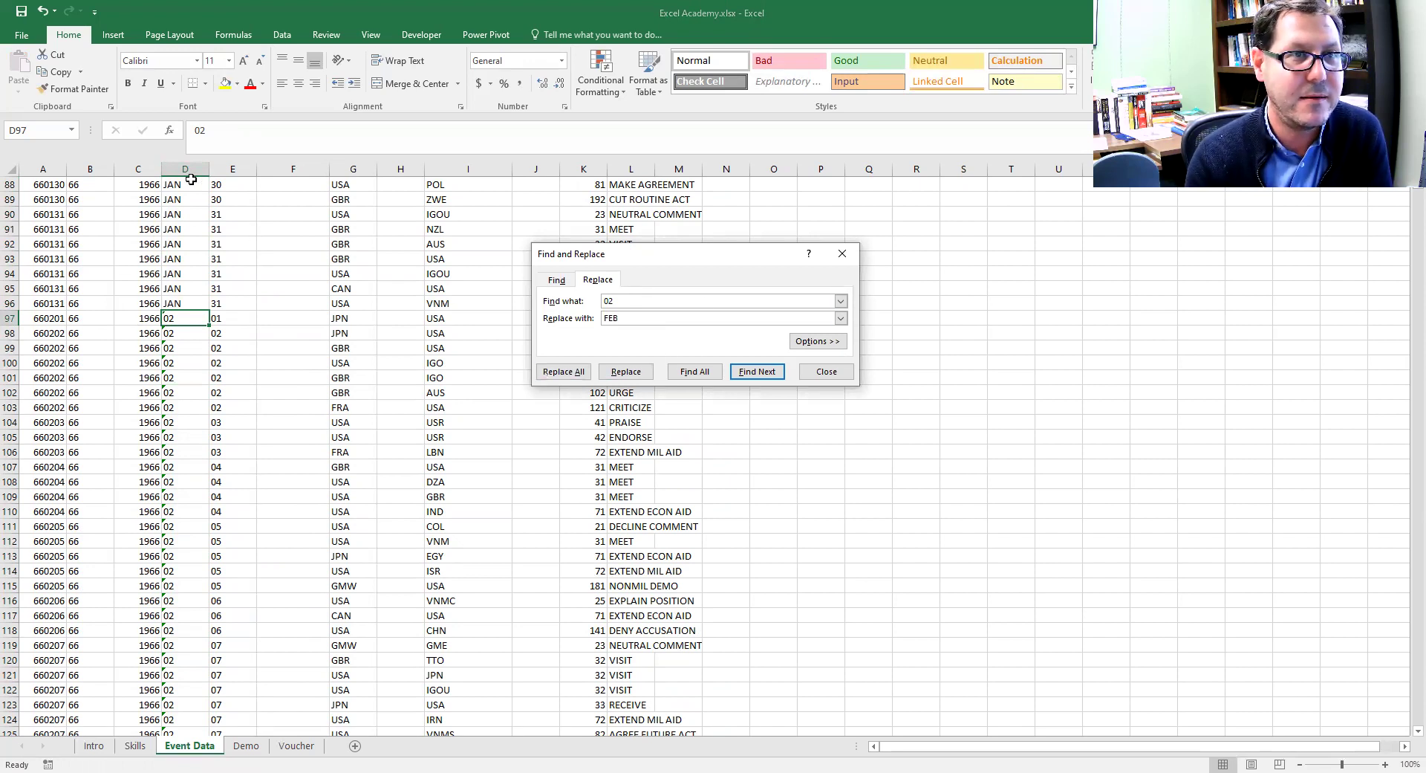
left_click(569, 372)
left_click(733, 431)
left_click(838, 373)
- Review the Day and ActorAYear formulas, the empty B_IGO column and the IGO and IGOU codes under ActorB
left_click(247, 421)
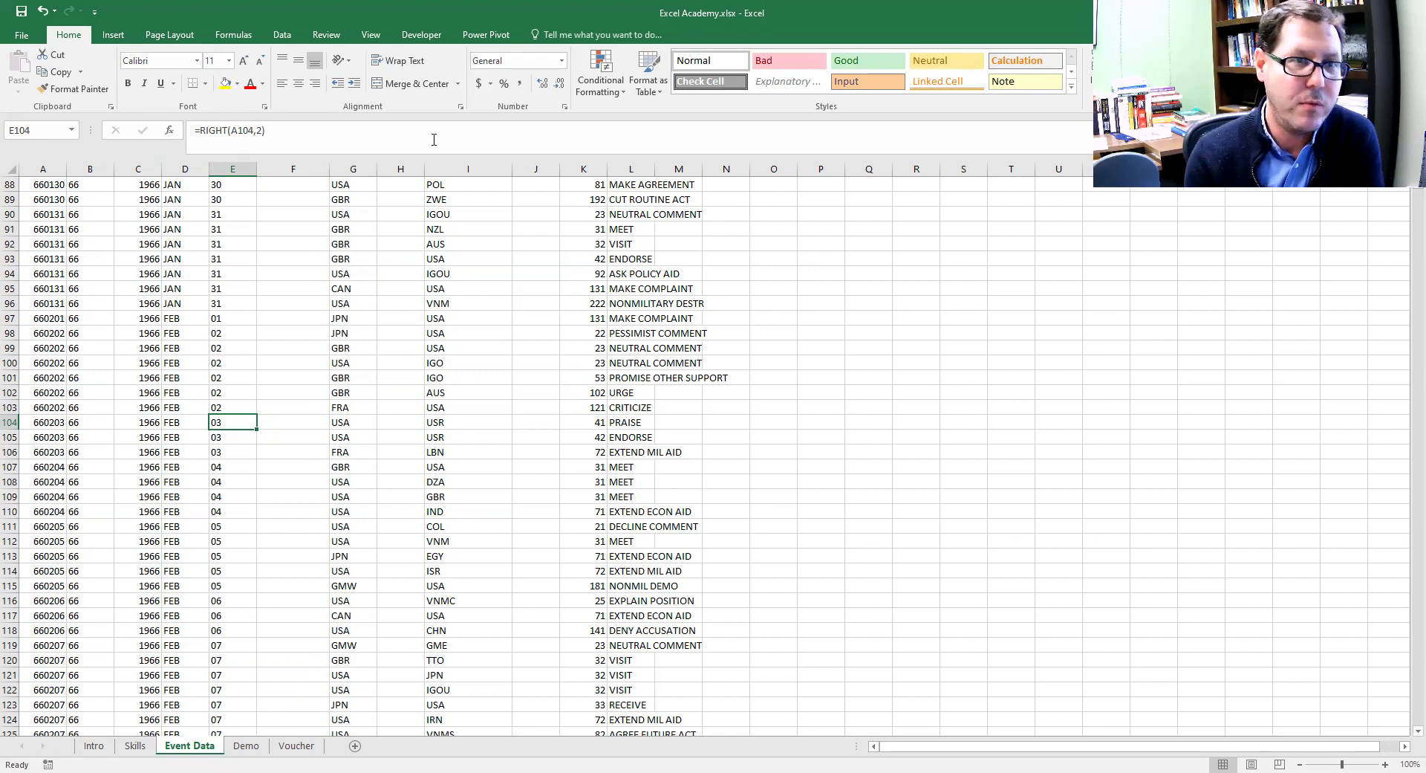
left_click(370, 302)
scroll(461, 334, "up", 5)
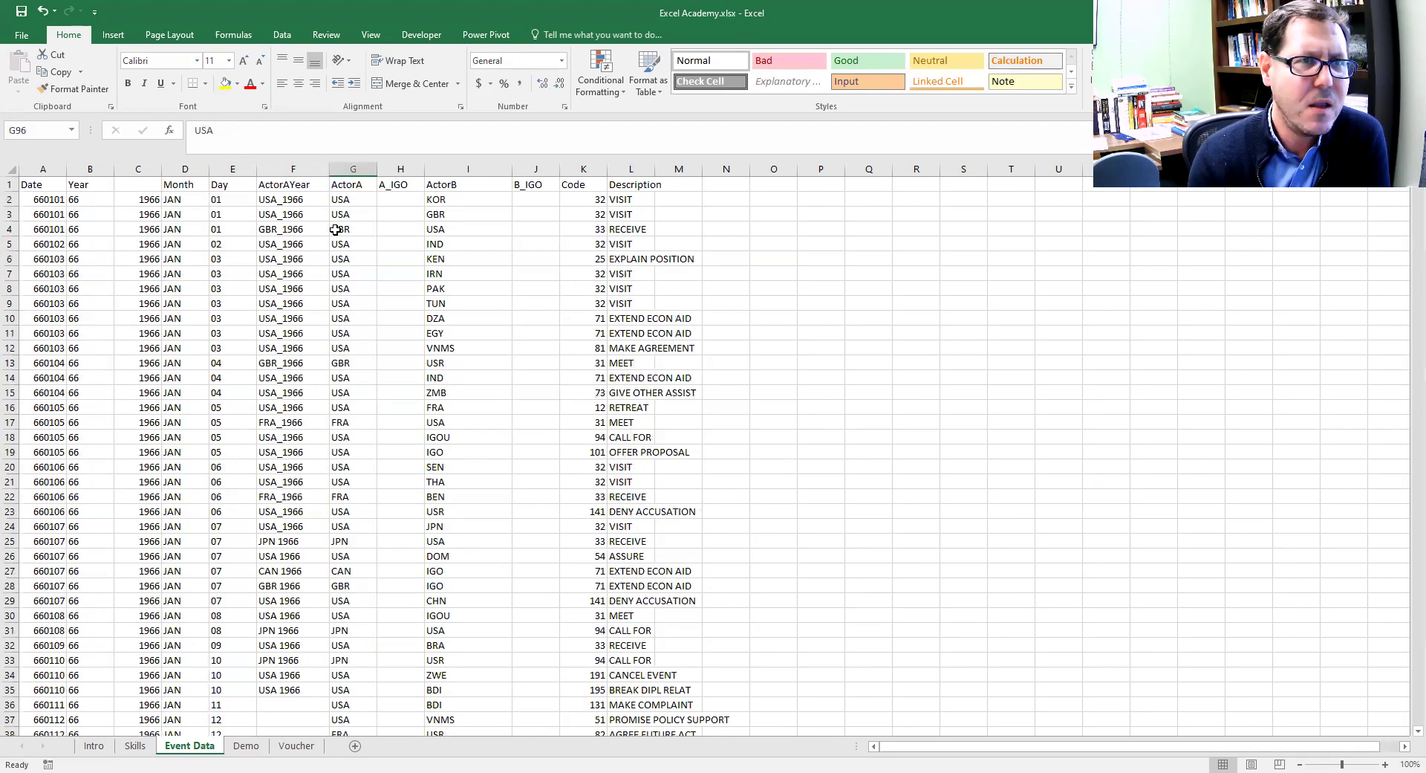
left_click(320, 230)
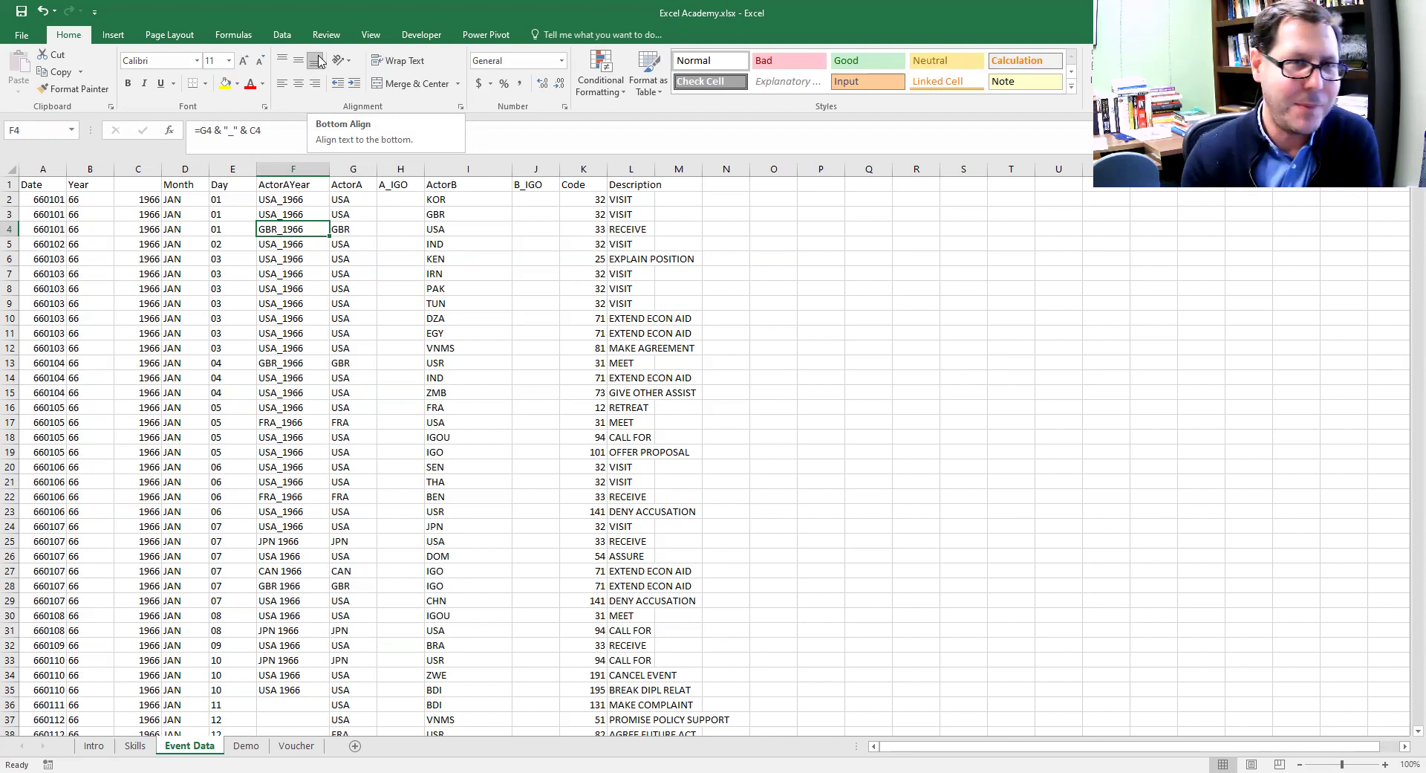
left_click(247, 211)
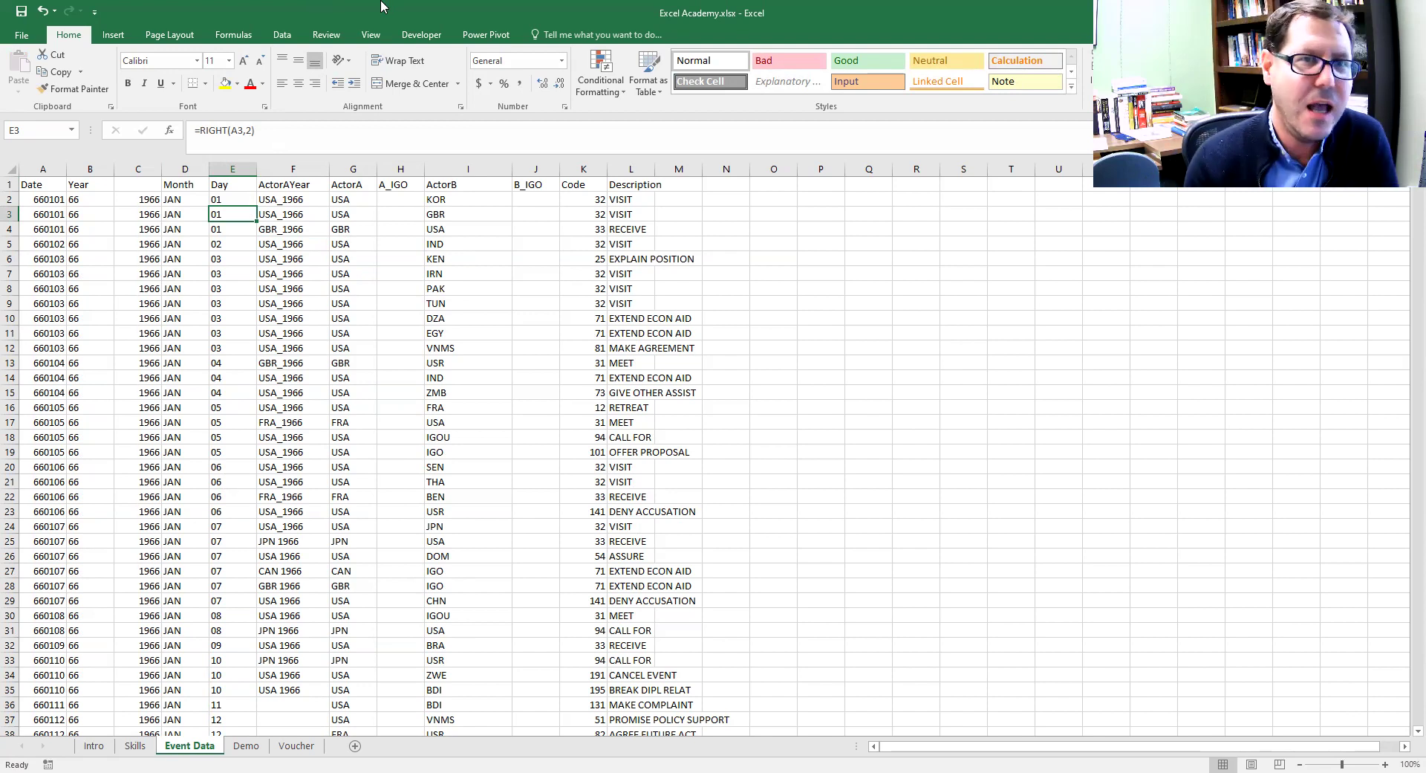
left_click(532, 199)
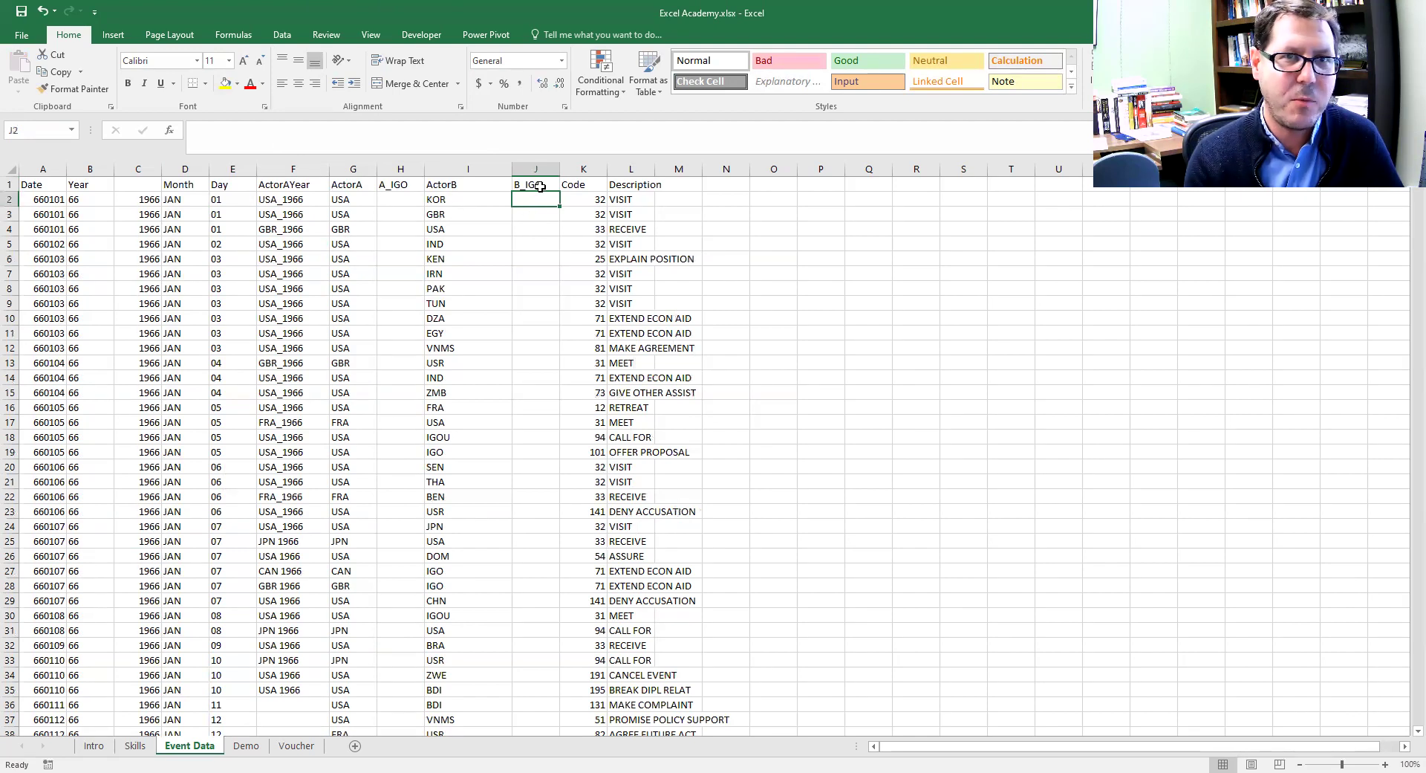
left_click(546, 239)
key("ctrl+Up")
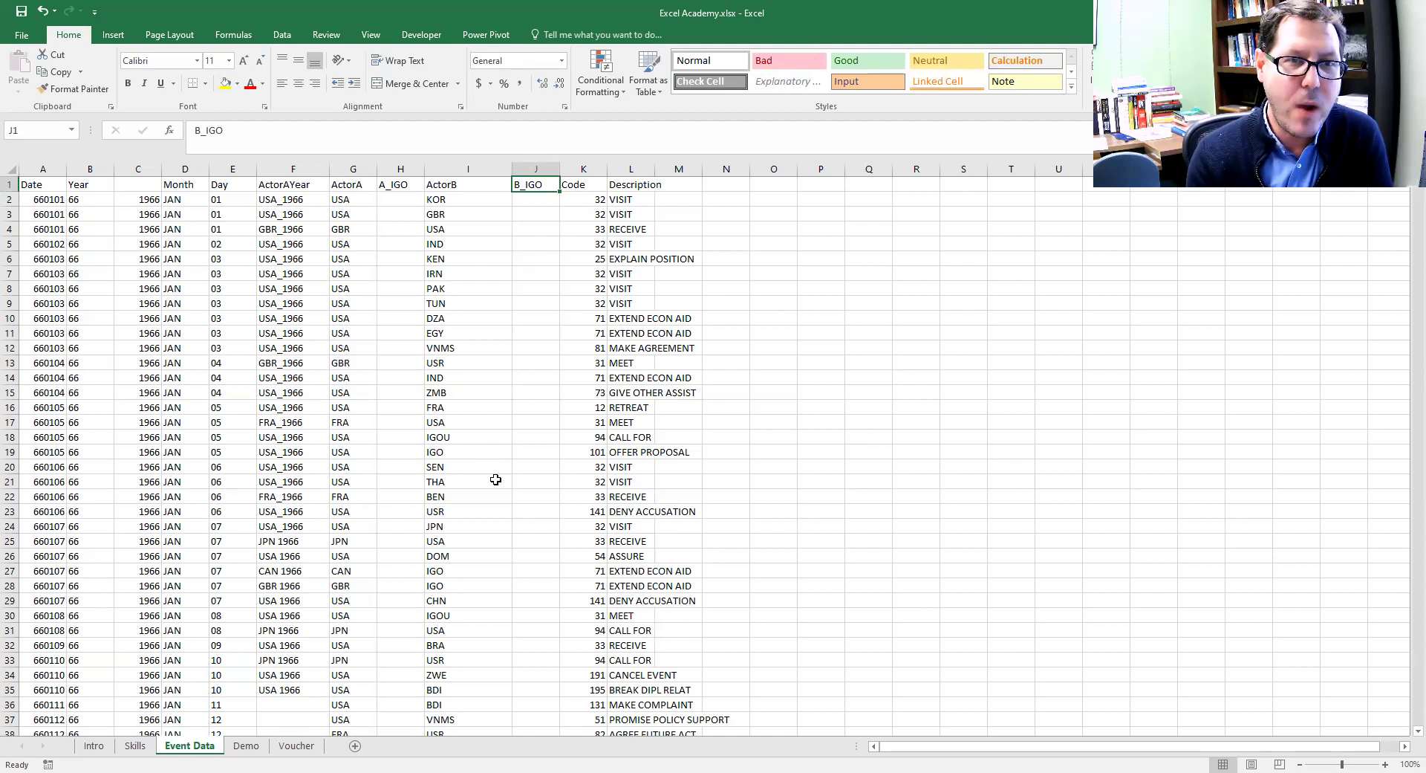
left_click(475, 570)
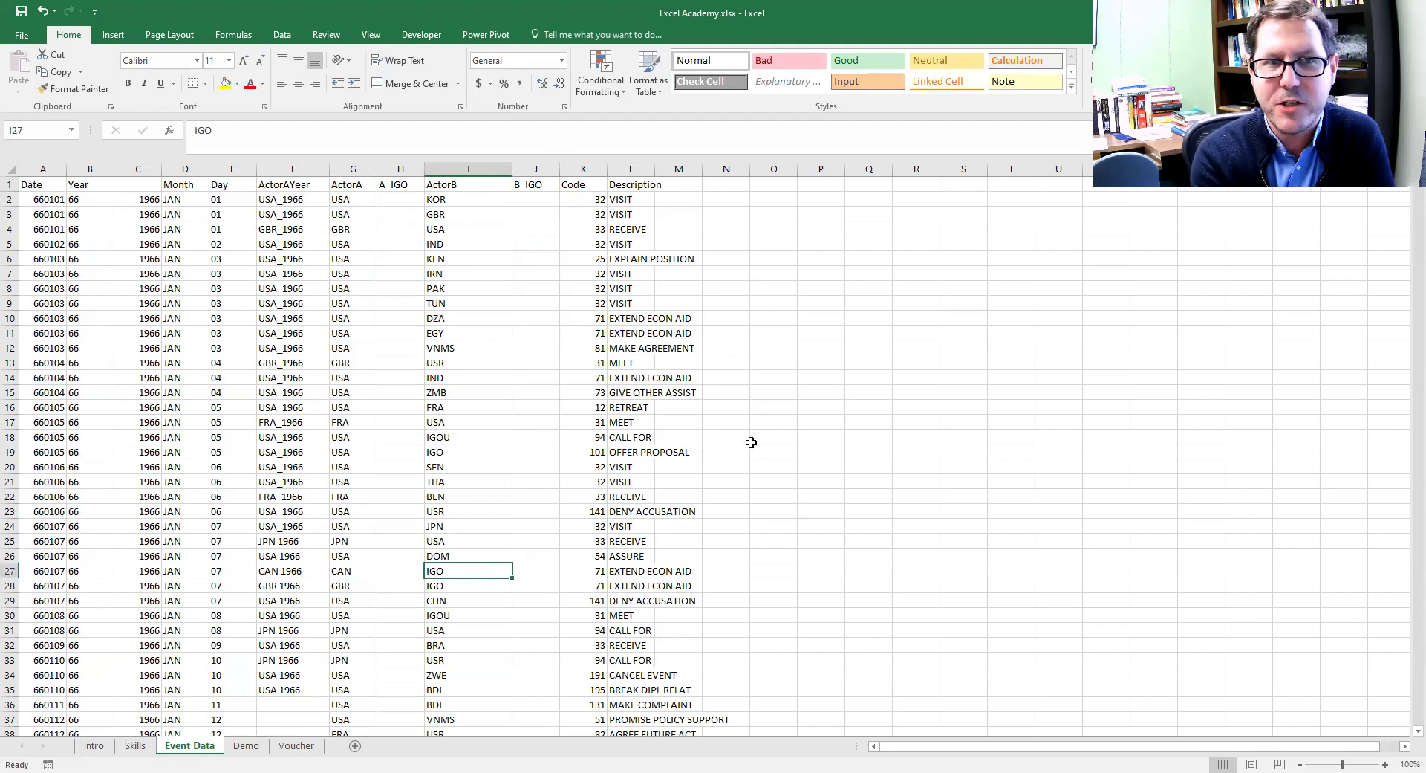
key("Down")
key("Down")
key("Down")
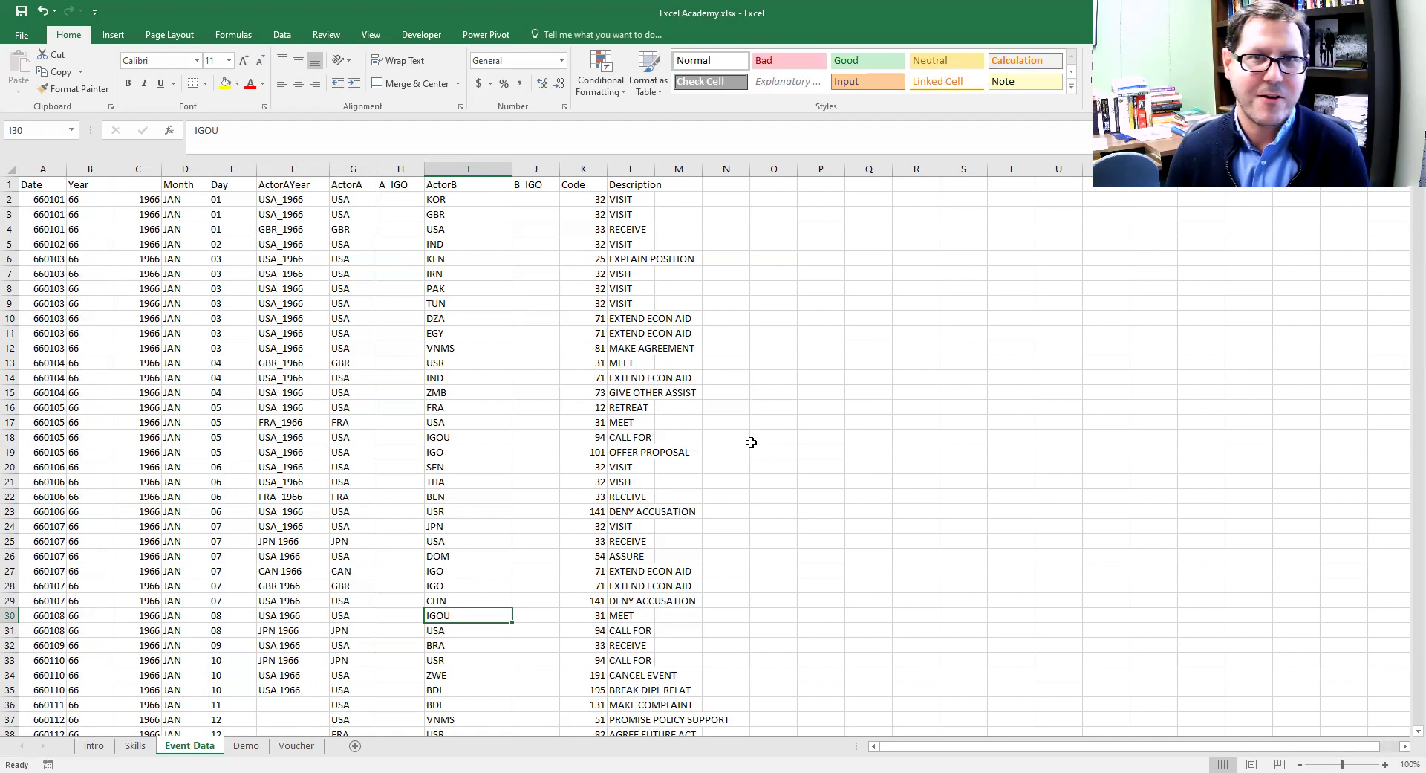
- Enter =IF(LEFT(I2,3)="IGO",1,0) in J2 to flag ActorB codes beginning with IGO, accepting the suggested formula correction
left_click(534, 197)
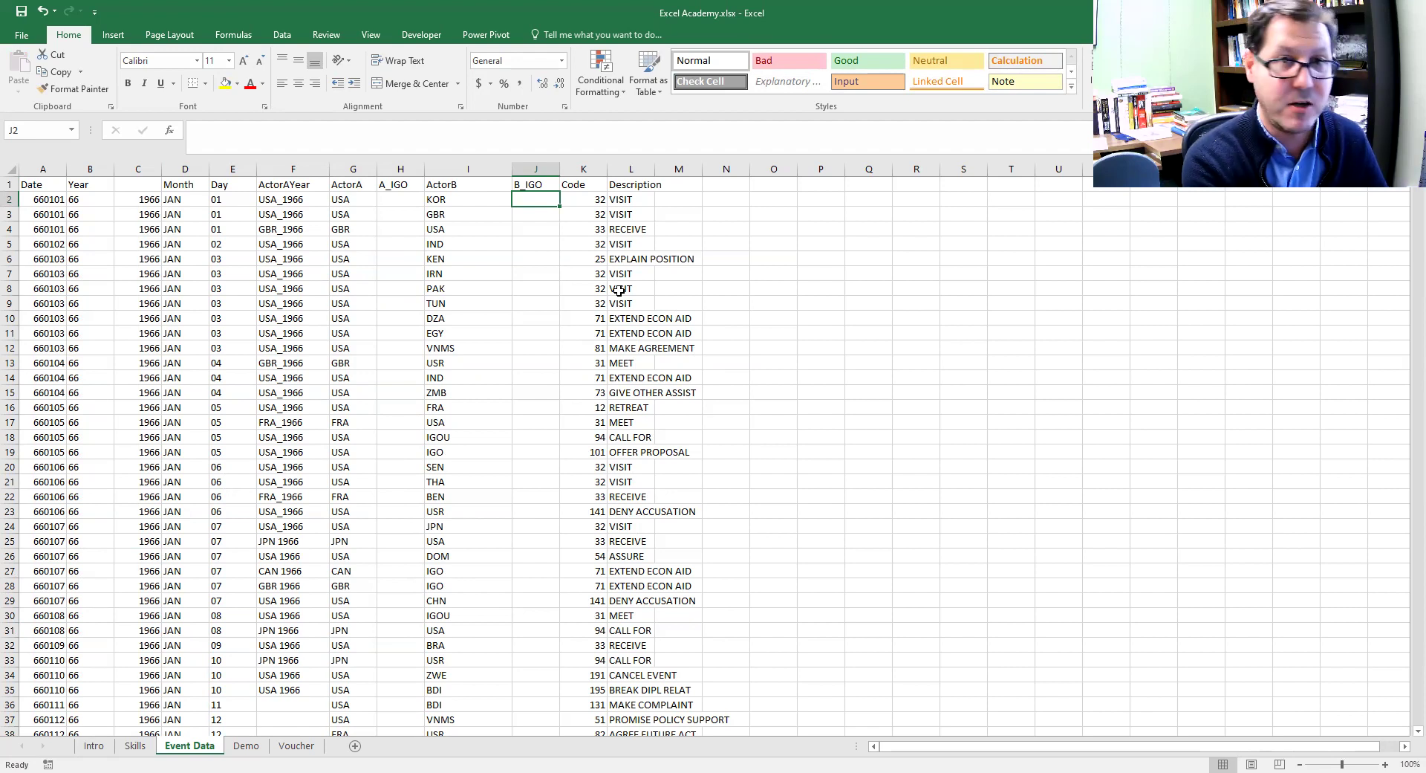
type("=")
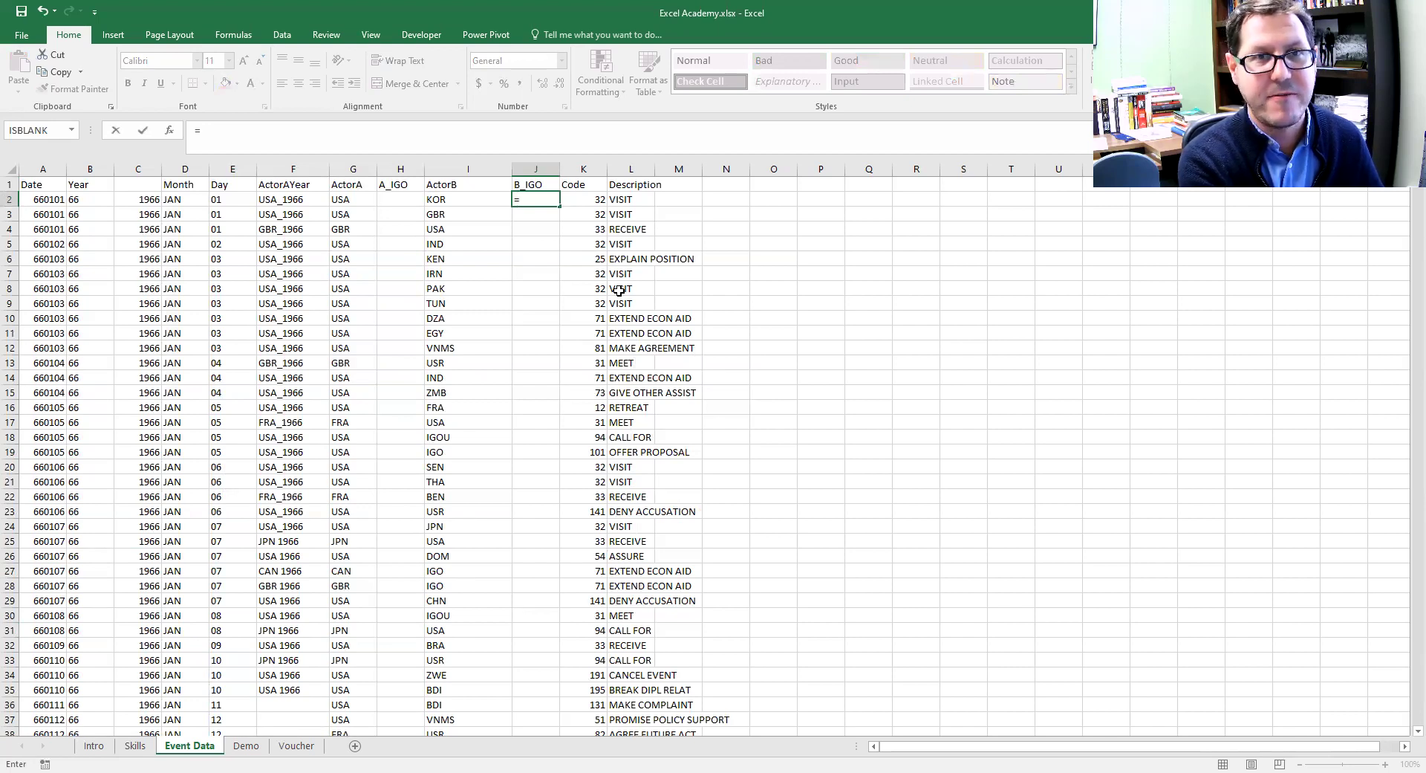
type("if")
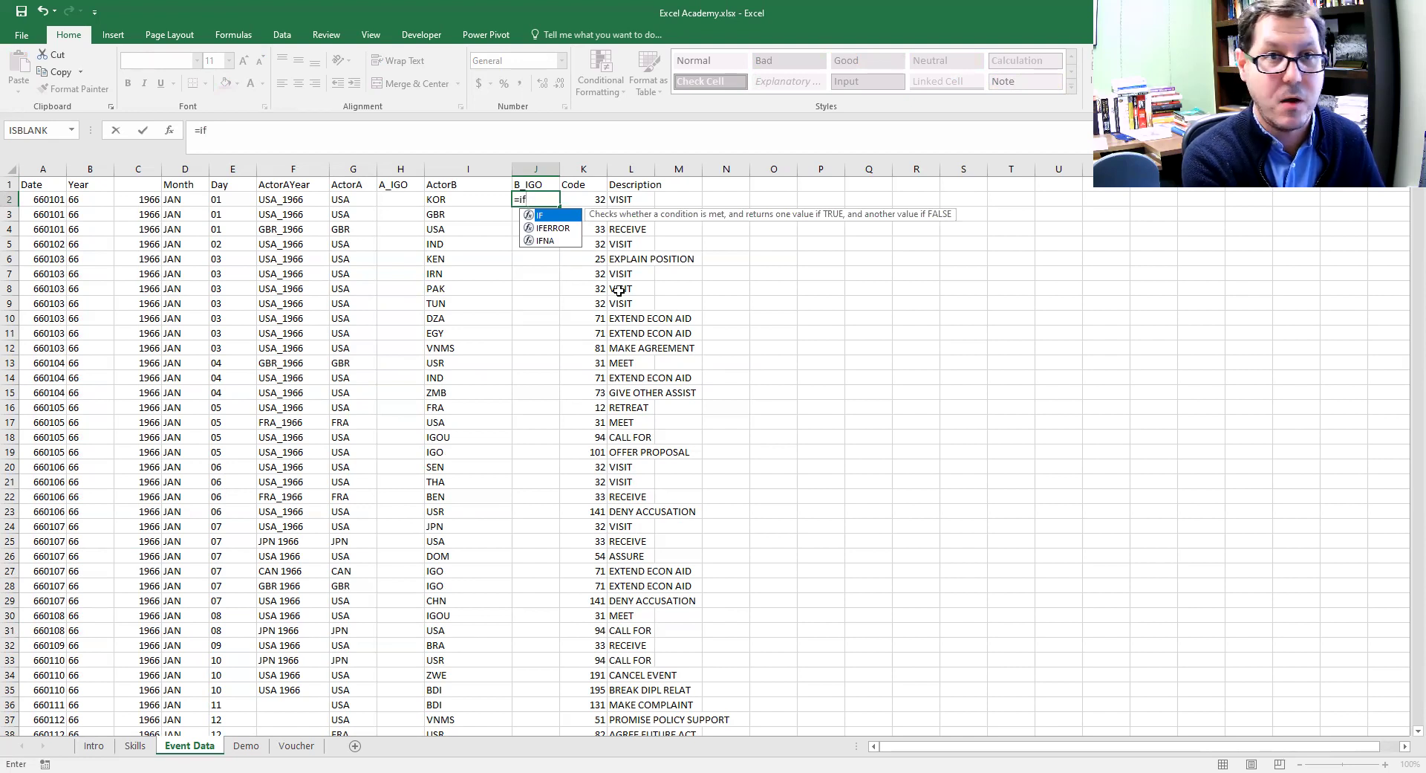
type("(")
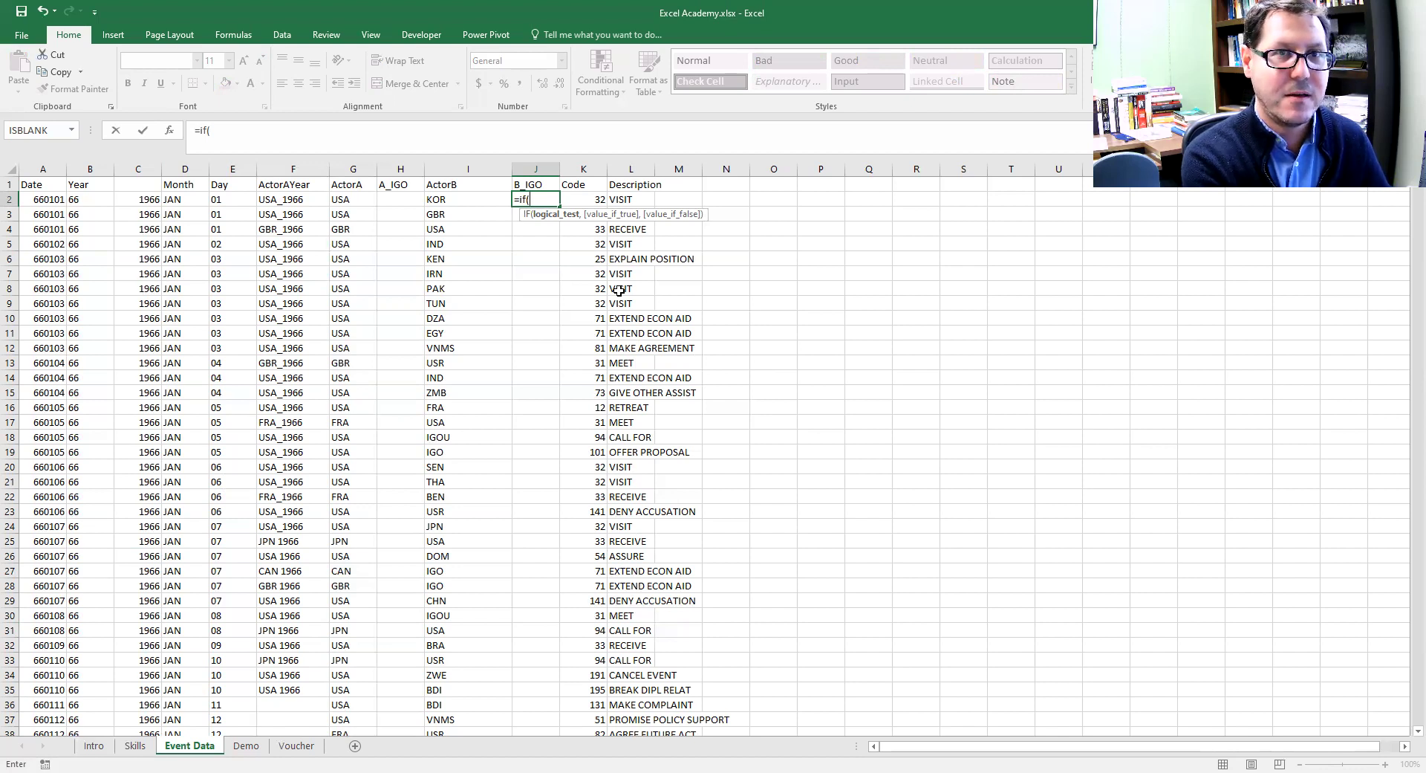
type("Left")
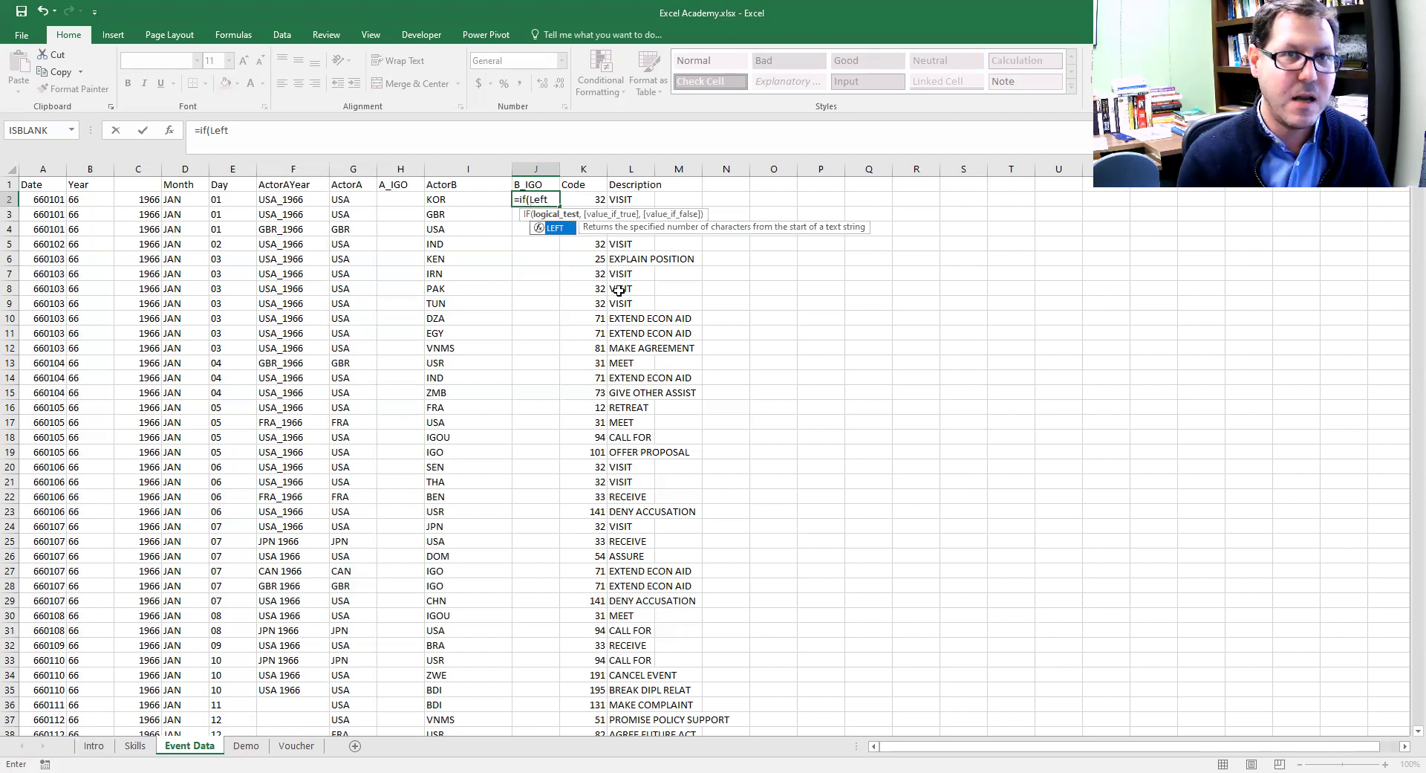
type("(")
left_click(460, 199)
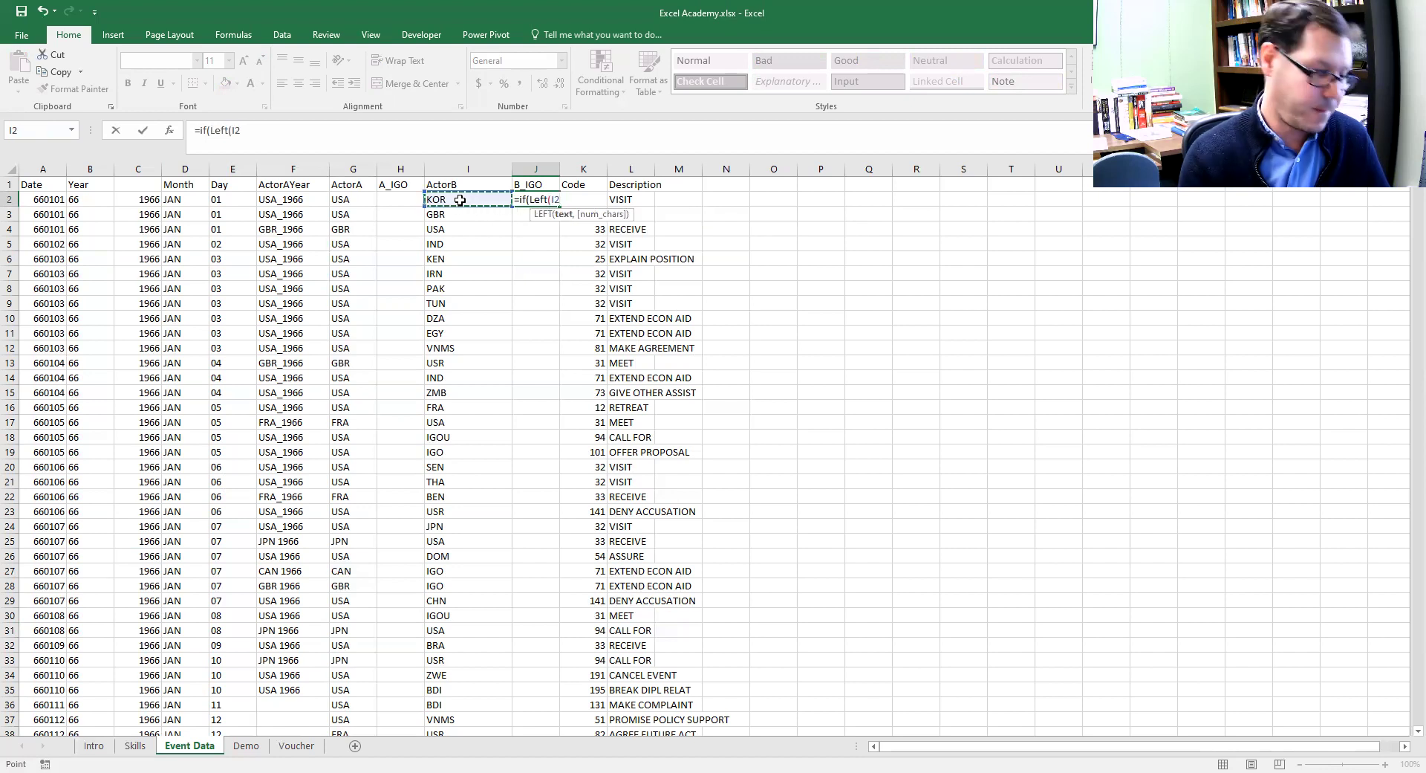
type(",3")
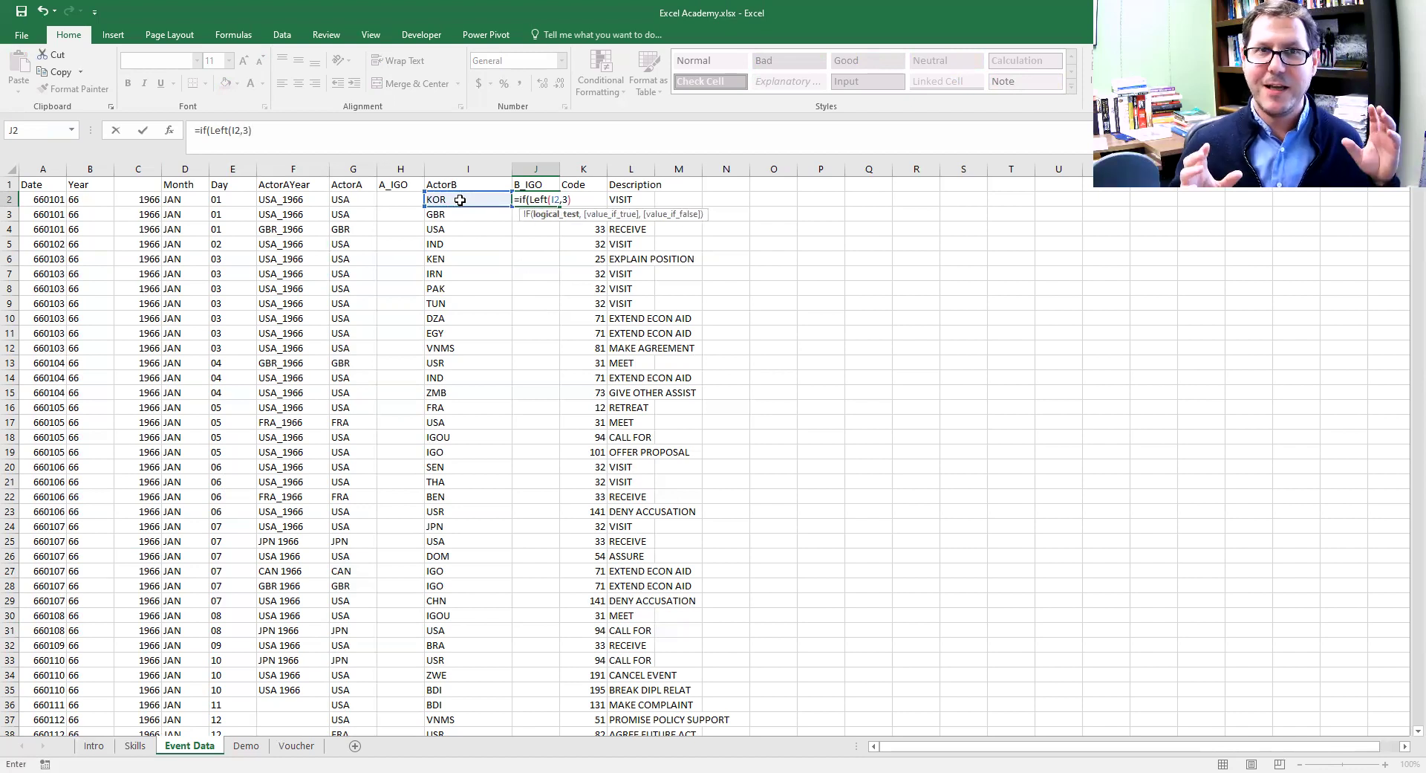
type(")=\"")
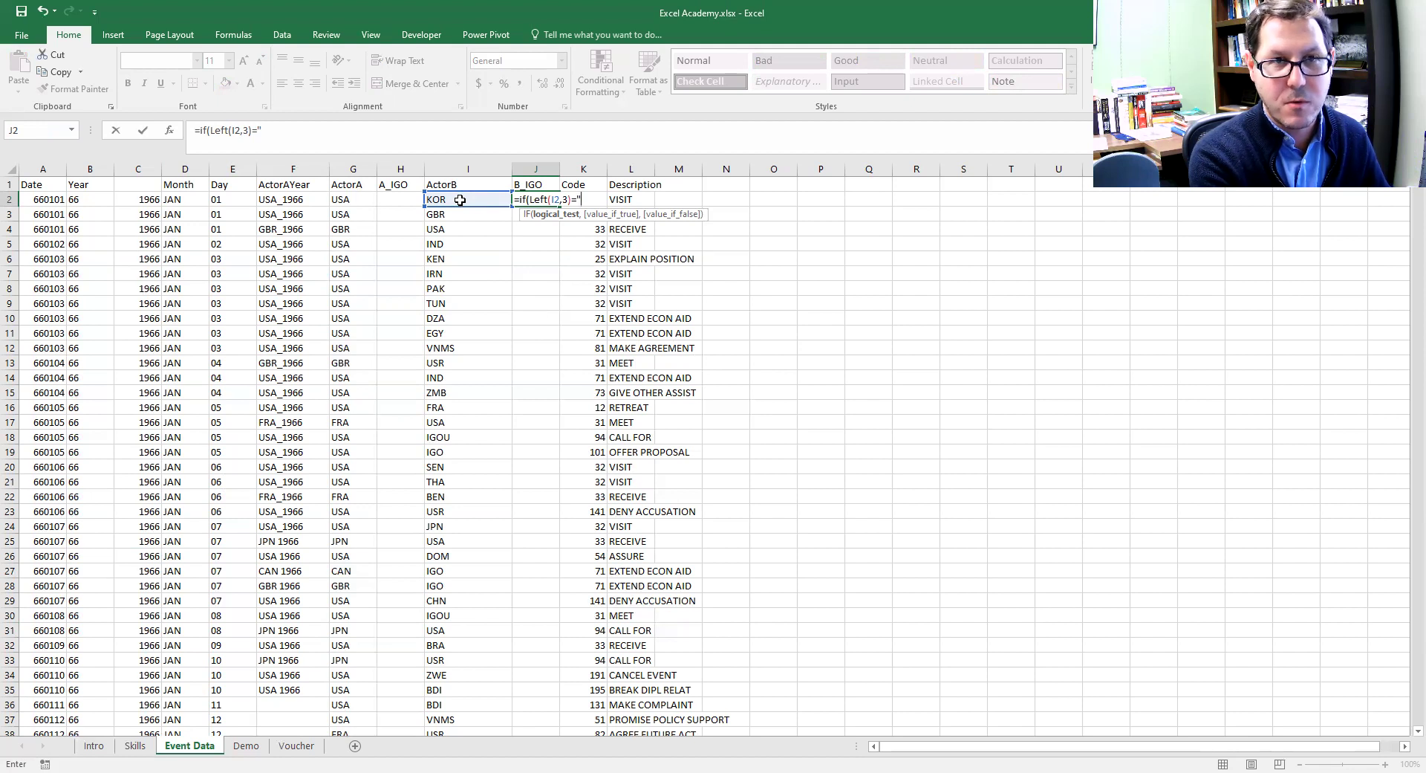
type("IGO\"")
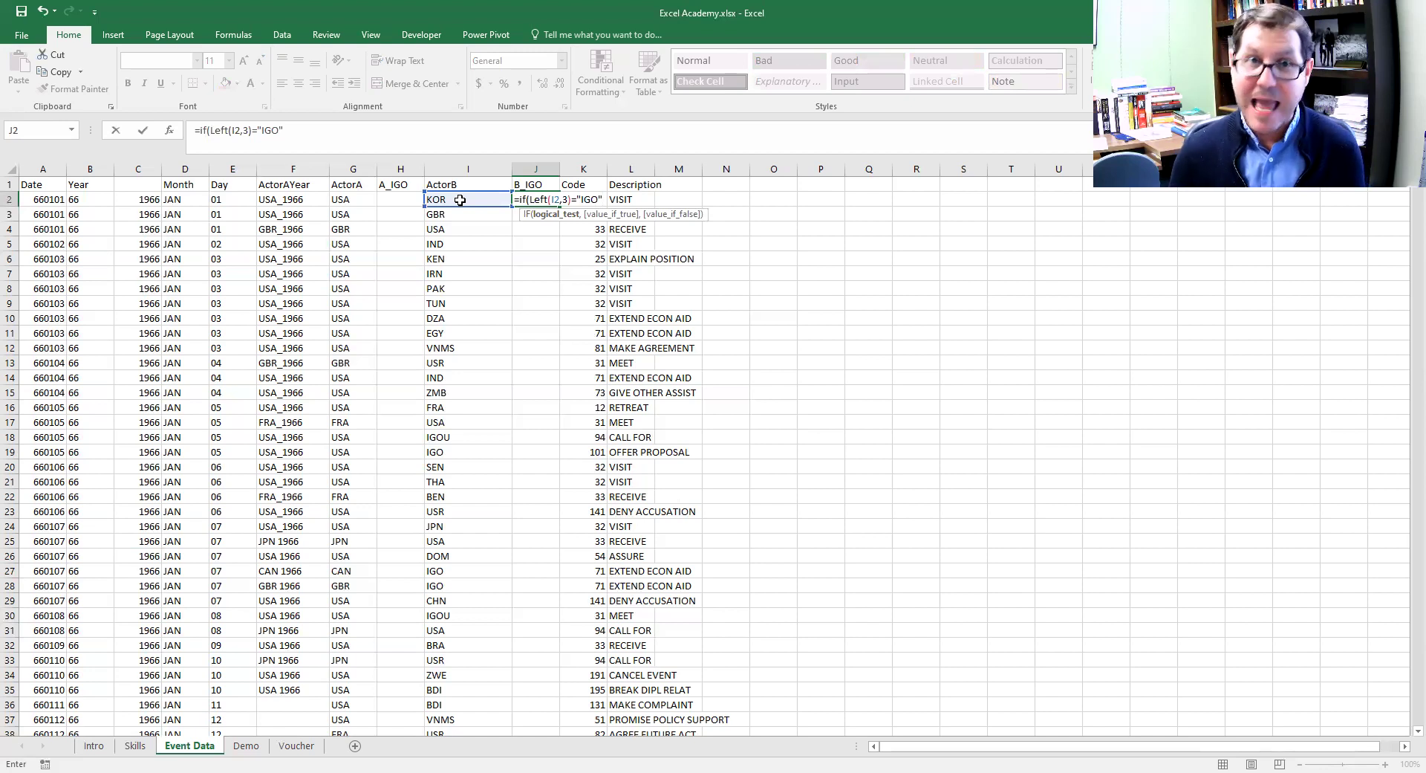
type(",")
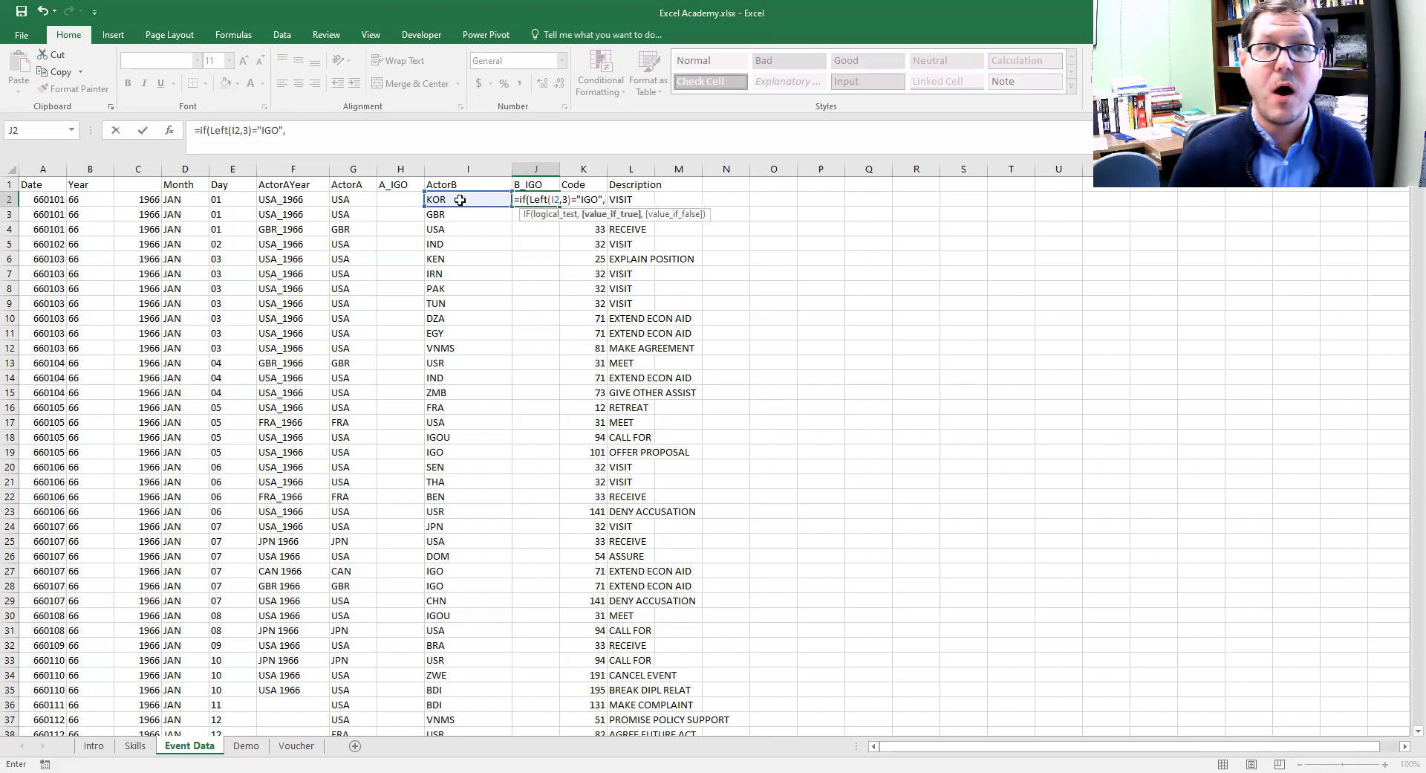
type("1")
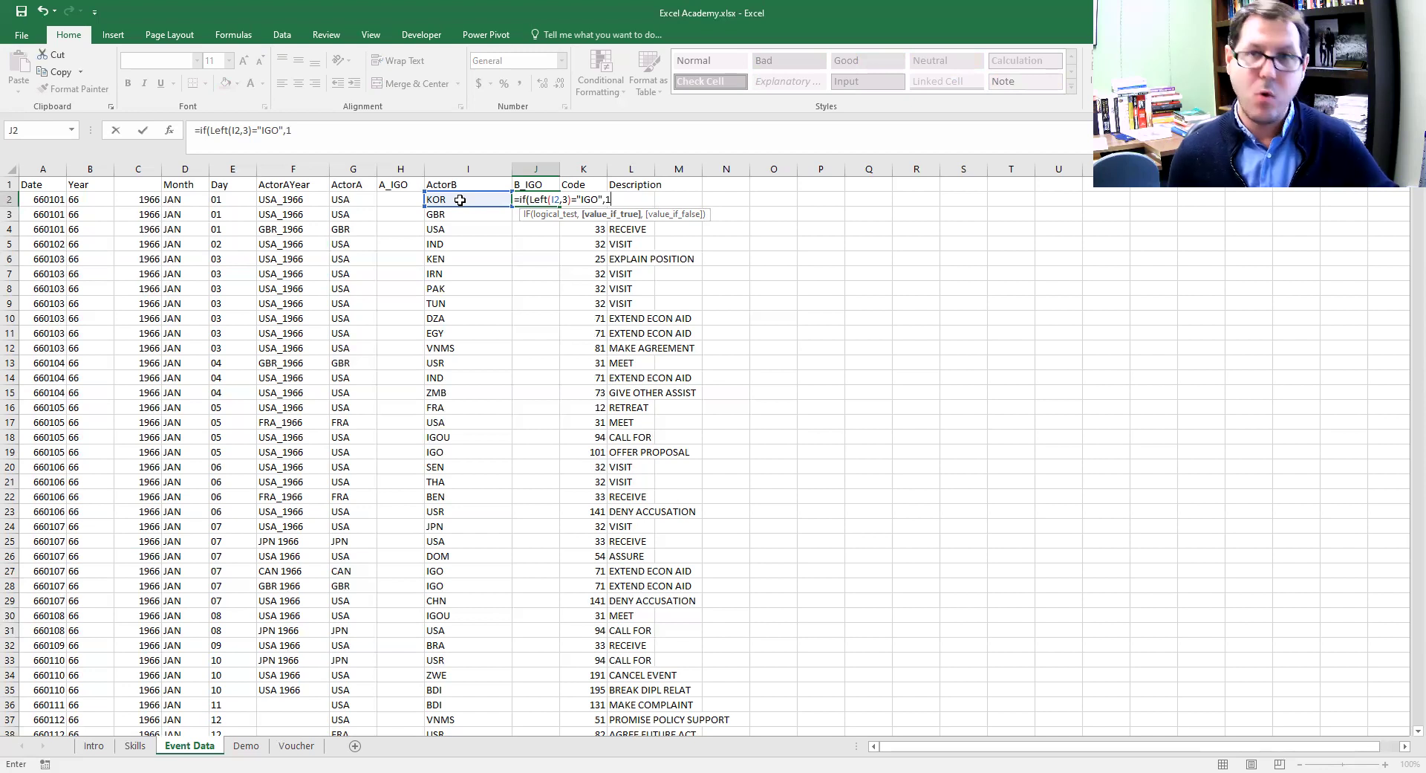
type(",")
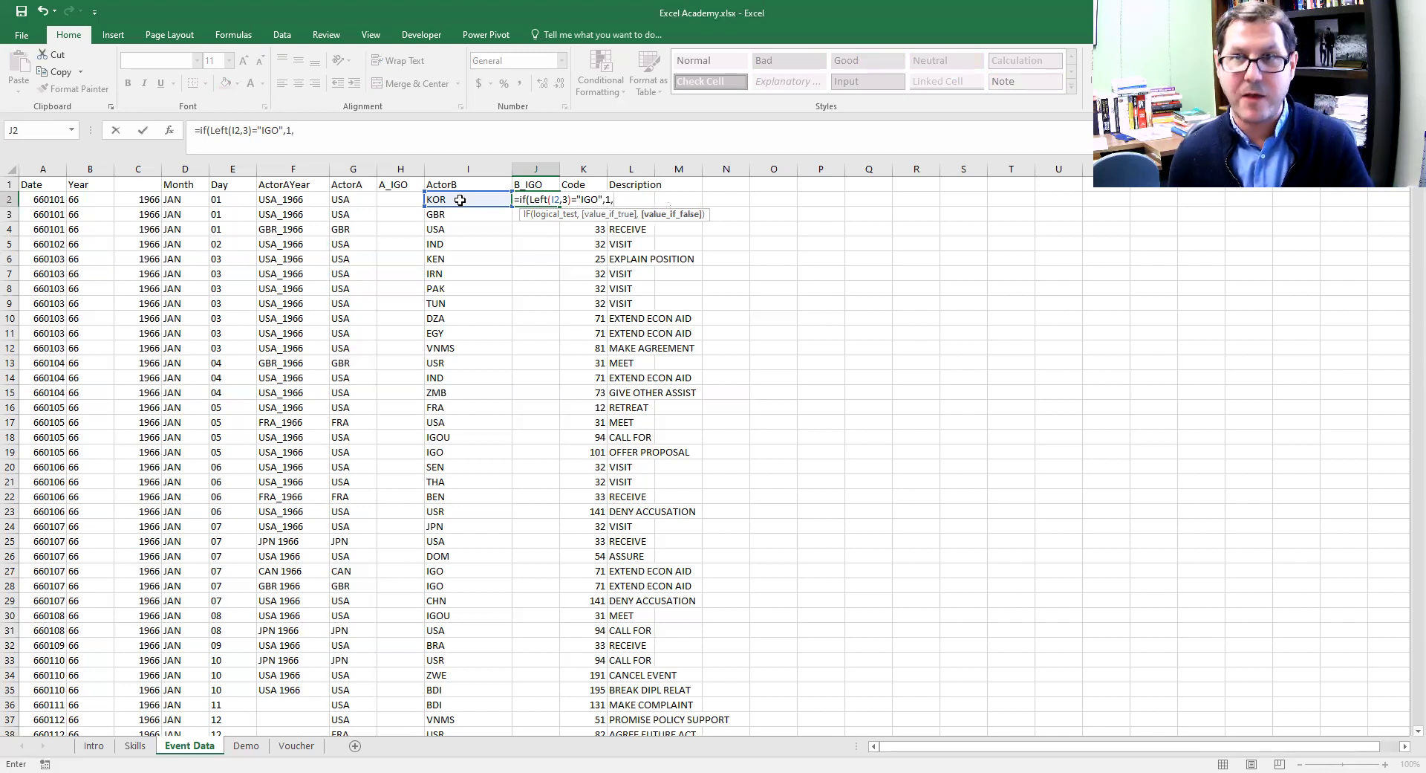
type("0")
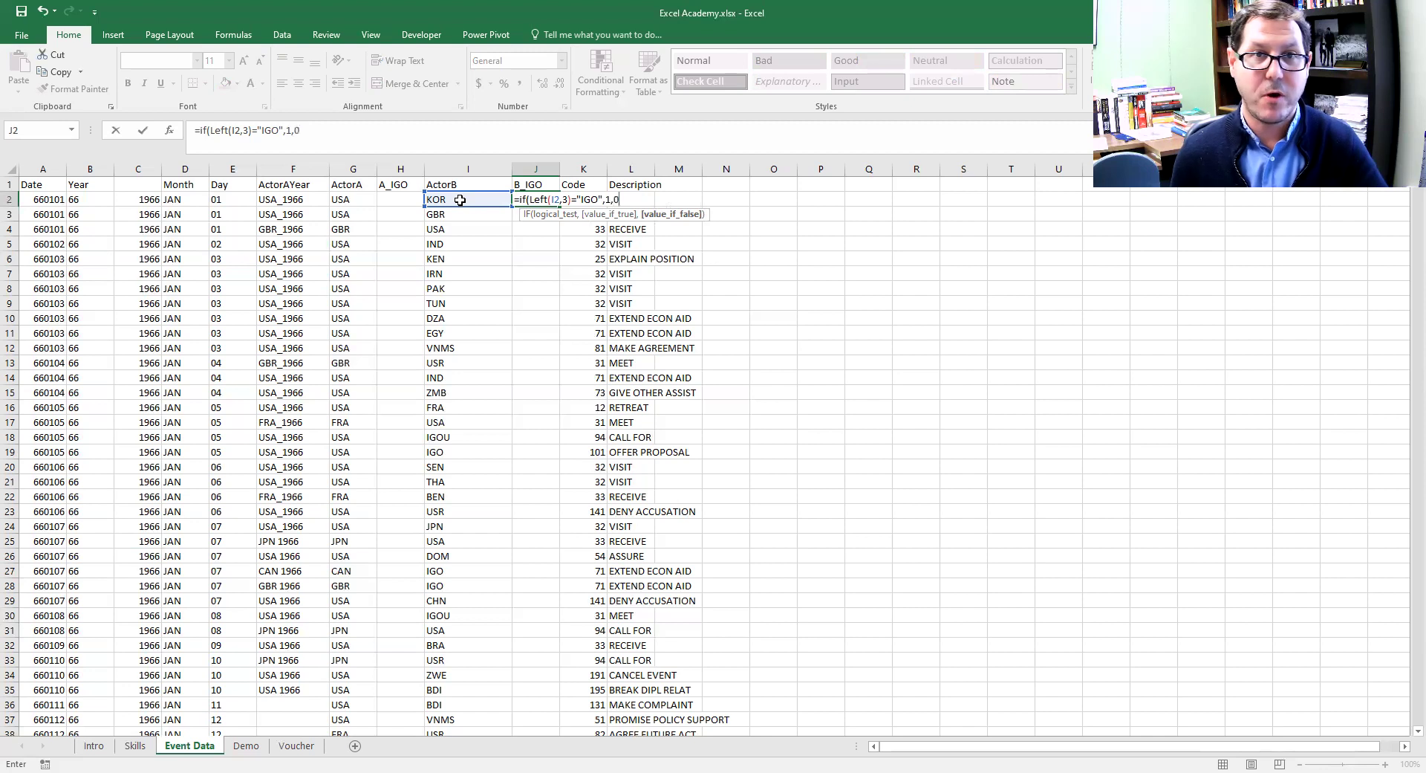
type(")")
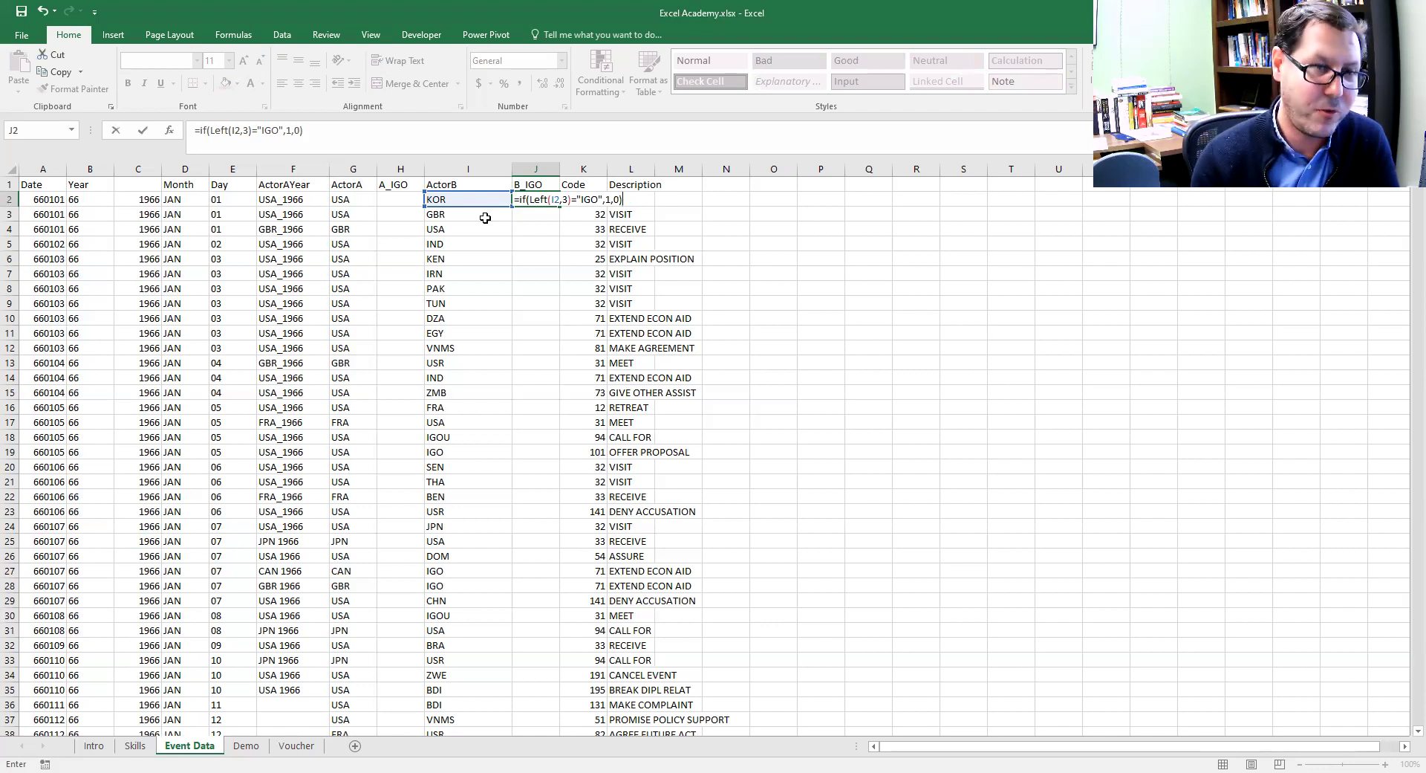
type("\\")
key("Return")
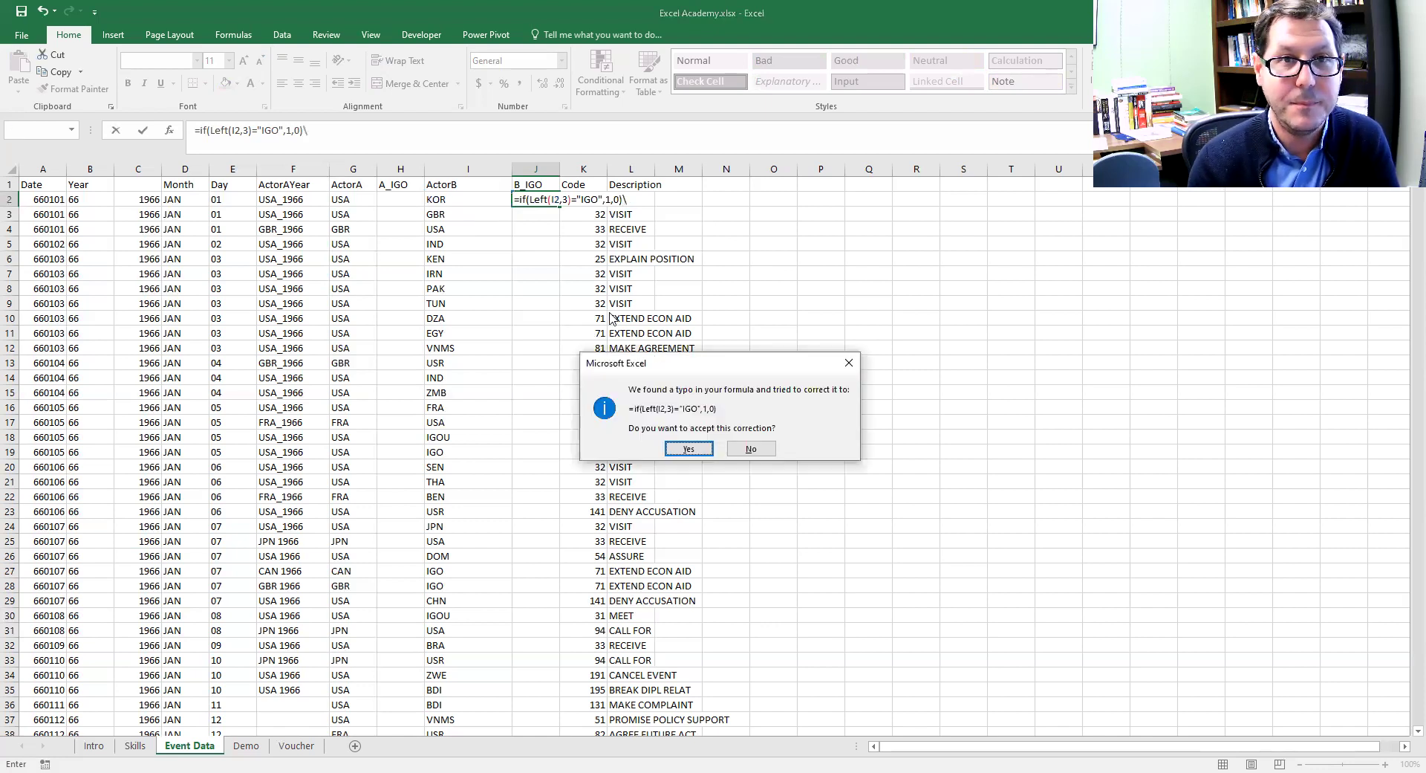
left_click(698, 453)
key("Up")
key("Down")
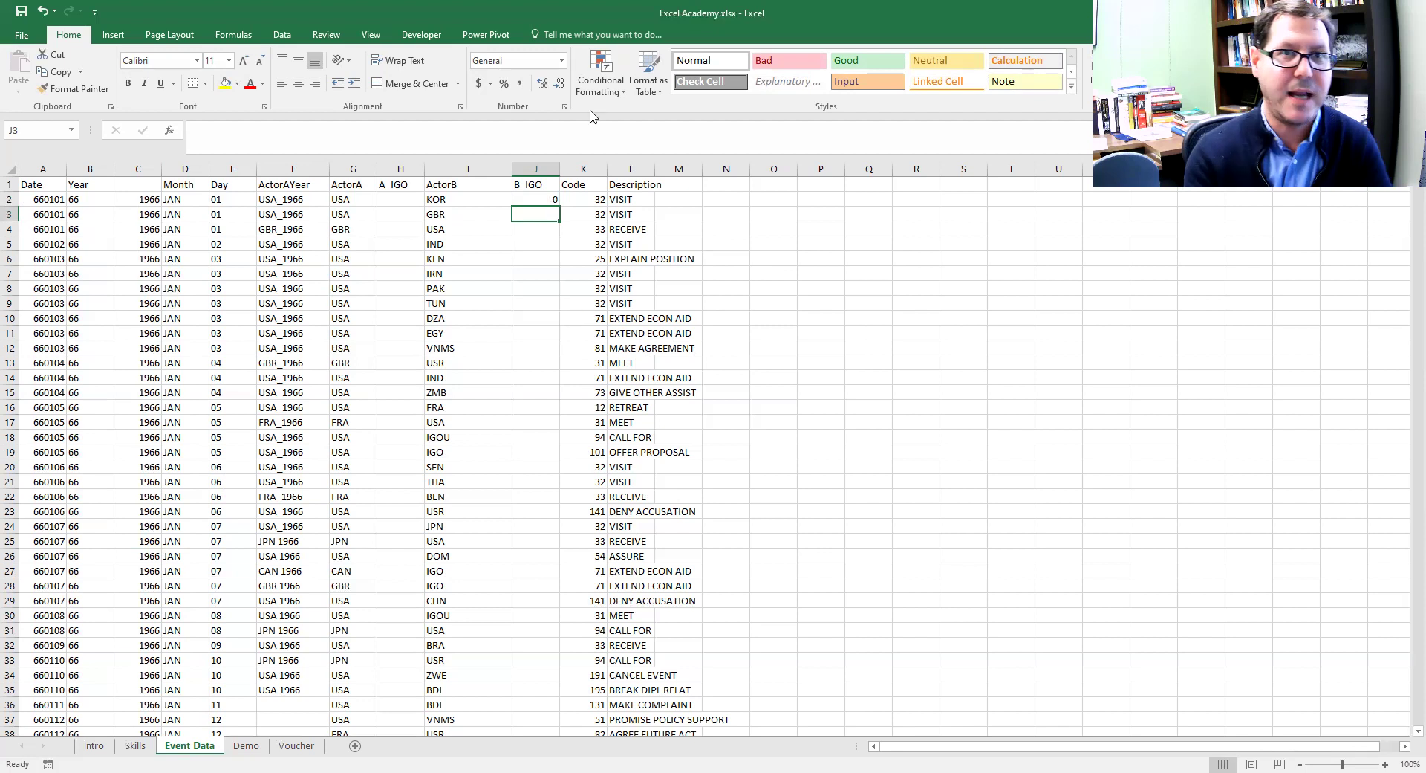
- Fill the B_IGO formula from J2 down to J32 and check it against the ActorB entries in rows 18 and 19
left_click(551, 199)
left_click_drag(561, 205, 520, 651)
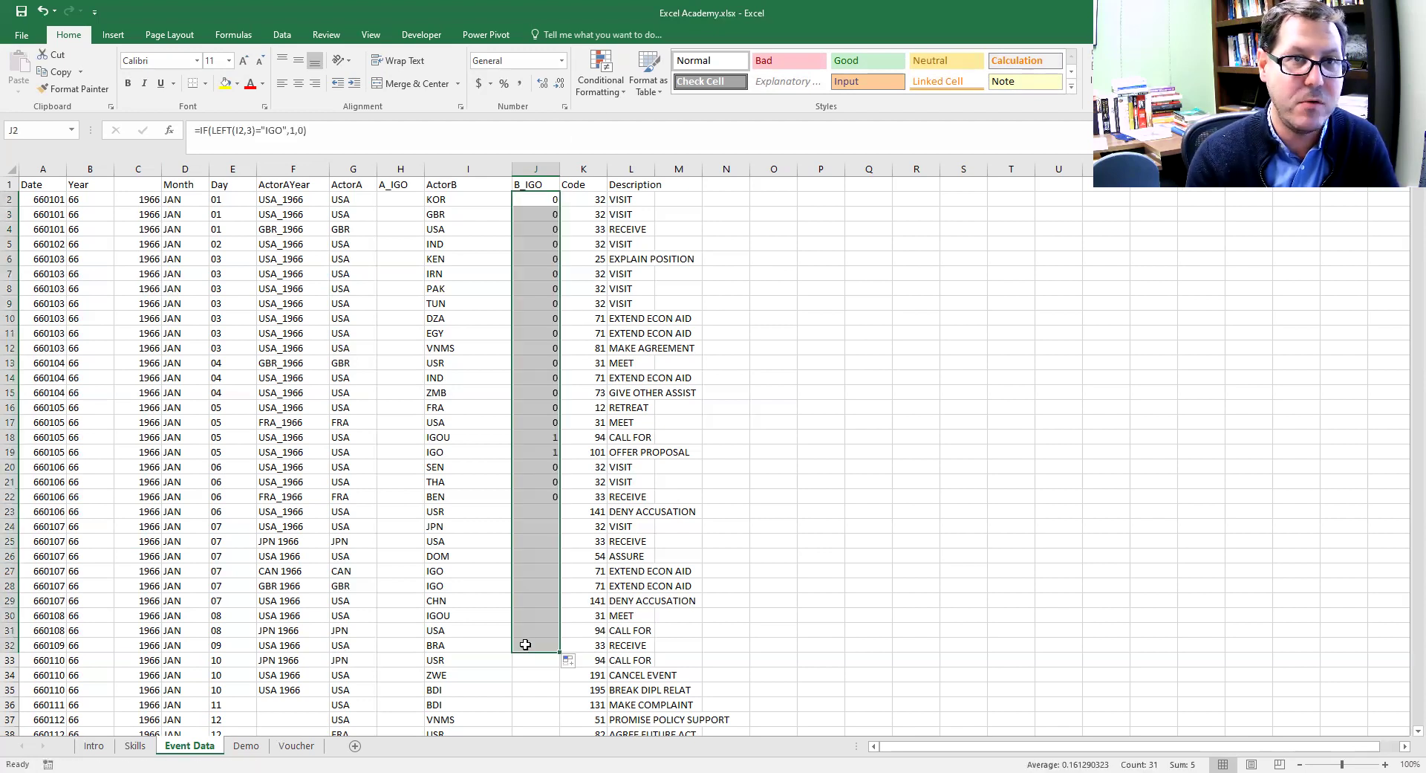
left_click(548, 230)
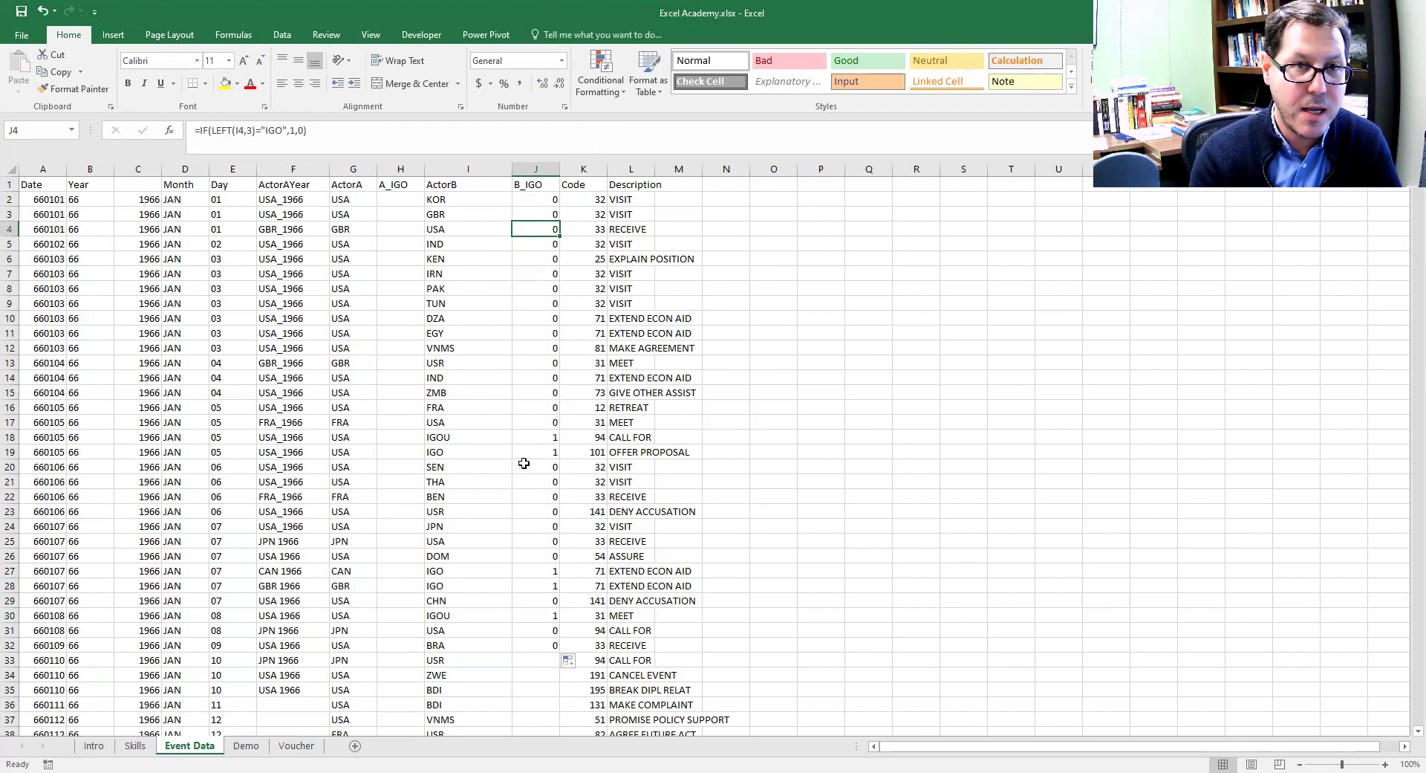
left_click(448, 437)
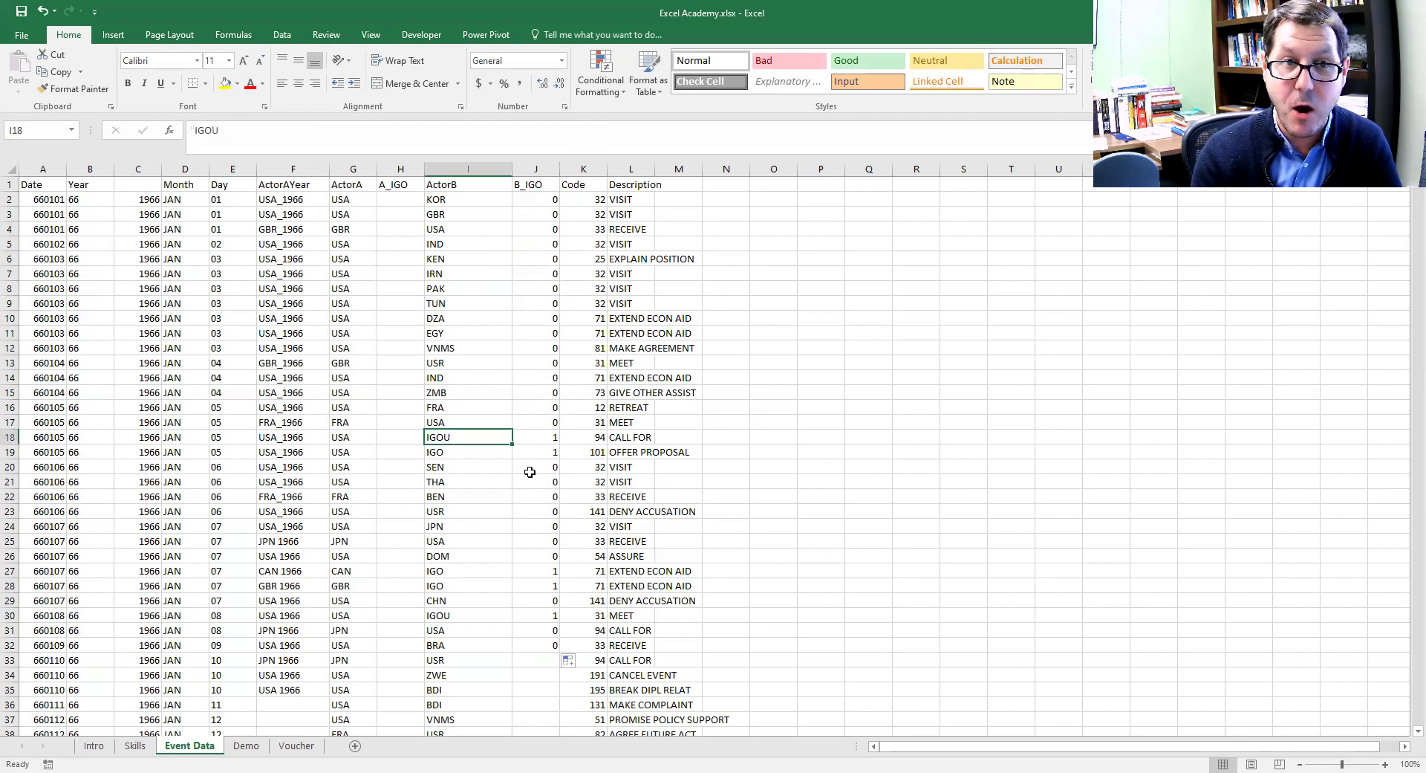
left_click(440, 454)
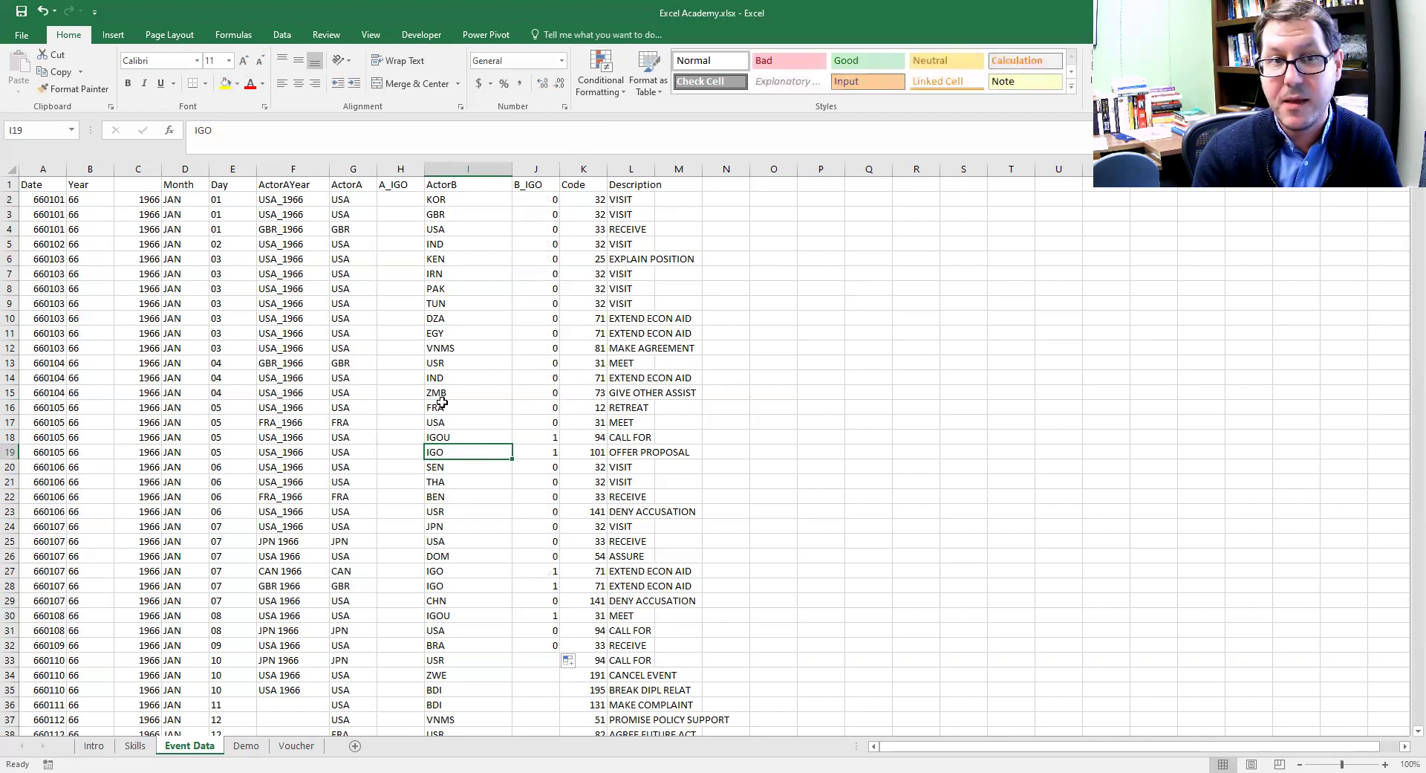
left_click(469, 431)
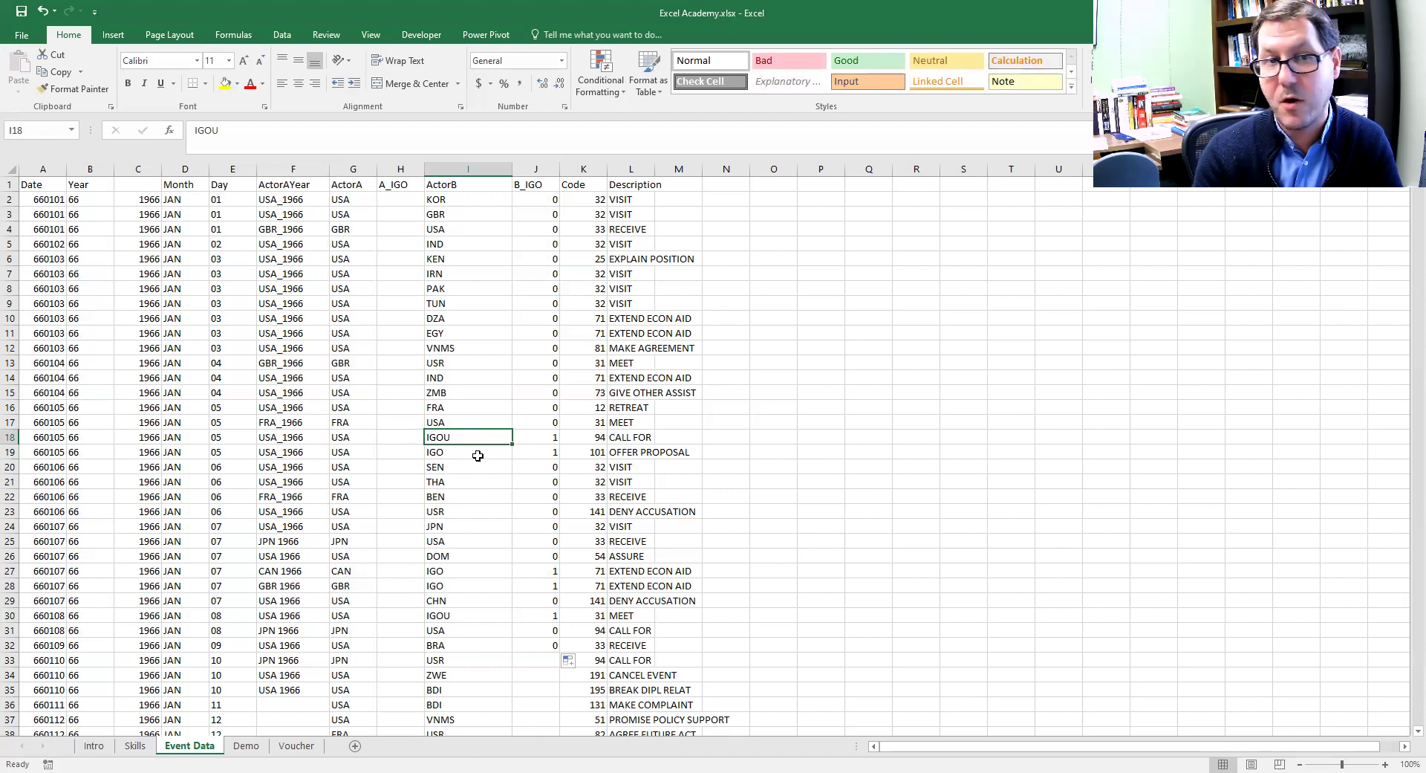
- Extend the B_IGO formula from J32 down to J62
scroll(500, 495, "down", 1)
scroll(500, 496, "down", 1)
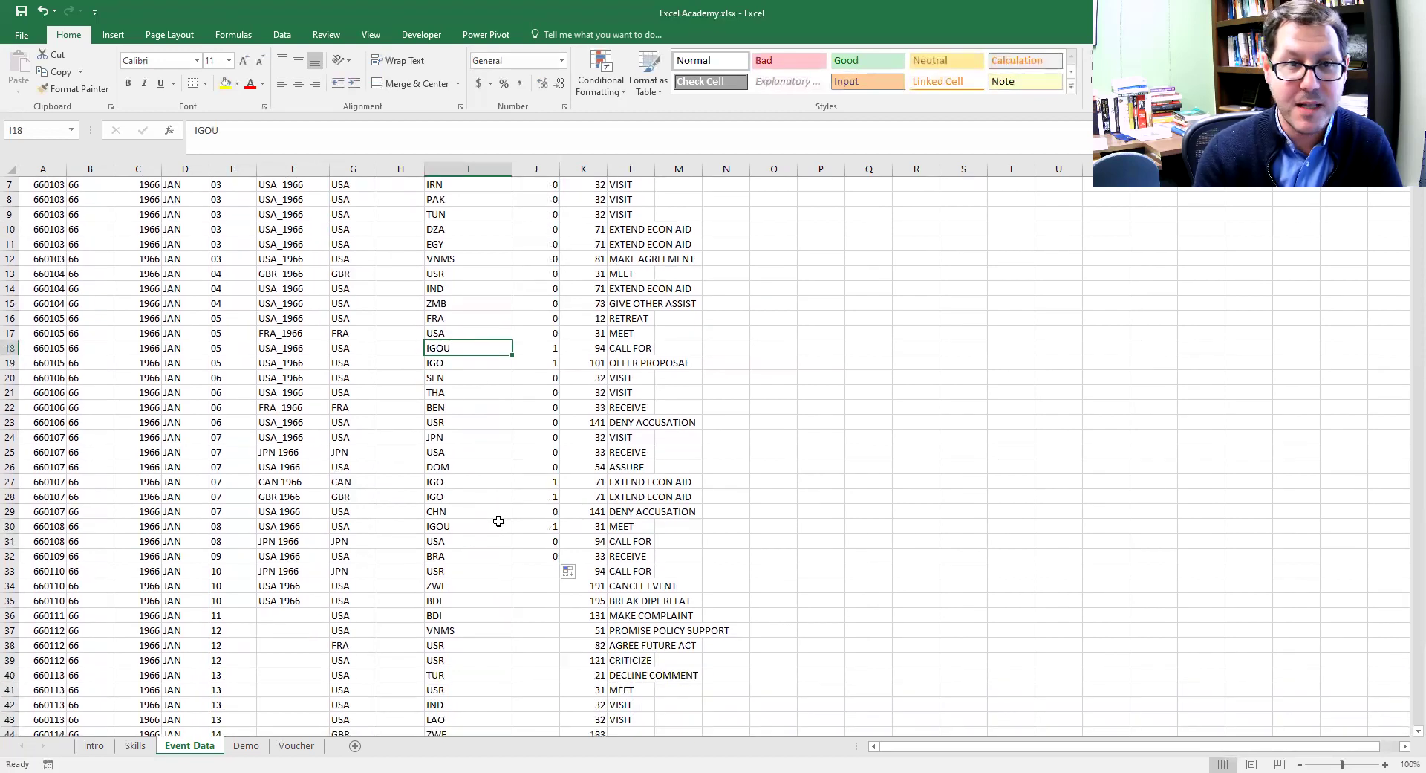
left_click(478, 524)
left_click(535, 553)
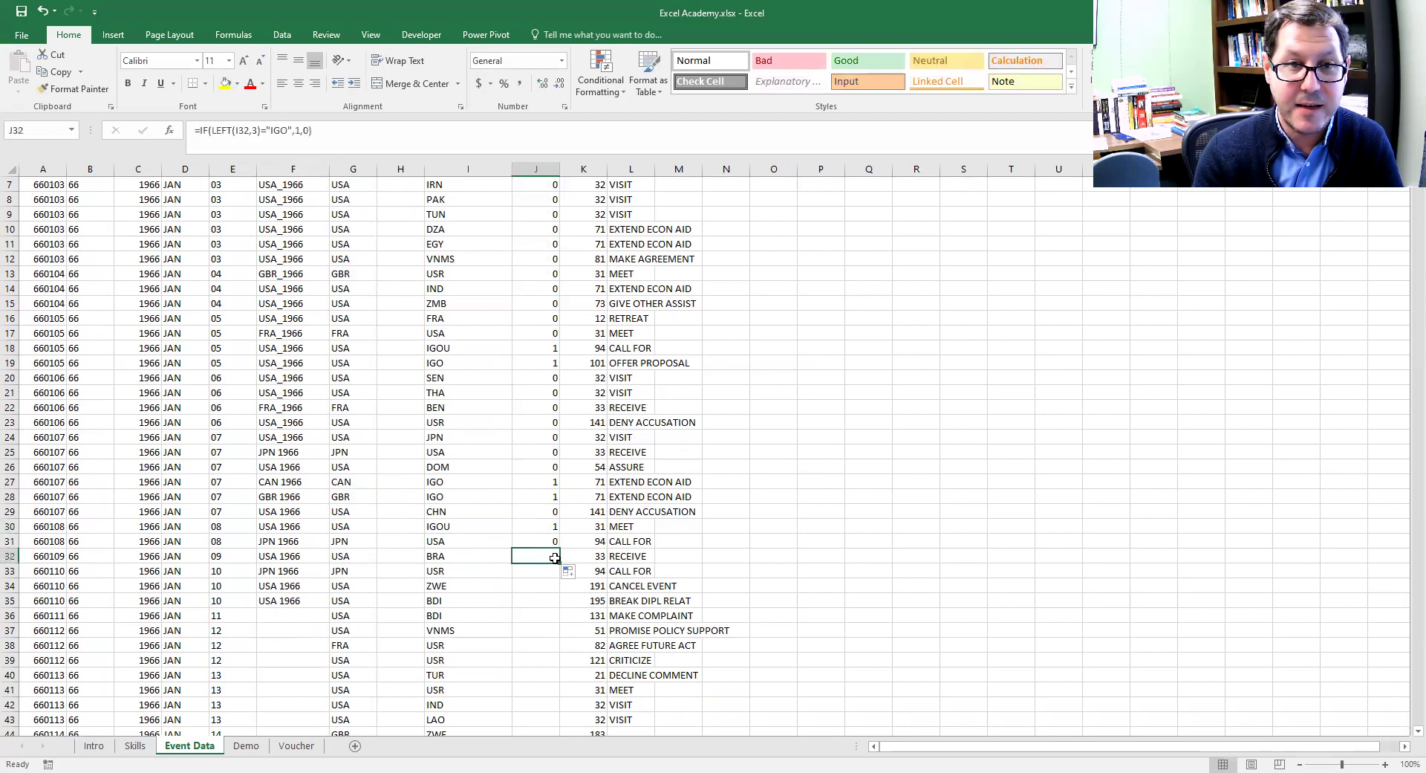
left_click_drag(559, 564, 553, 632)
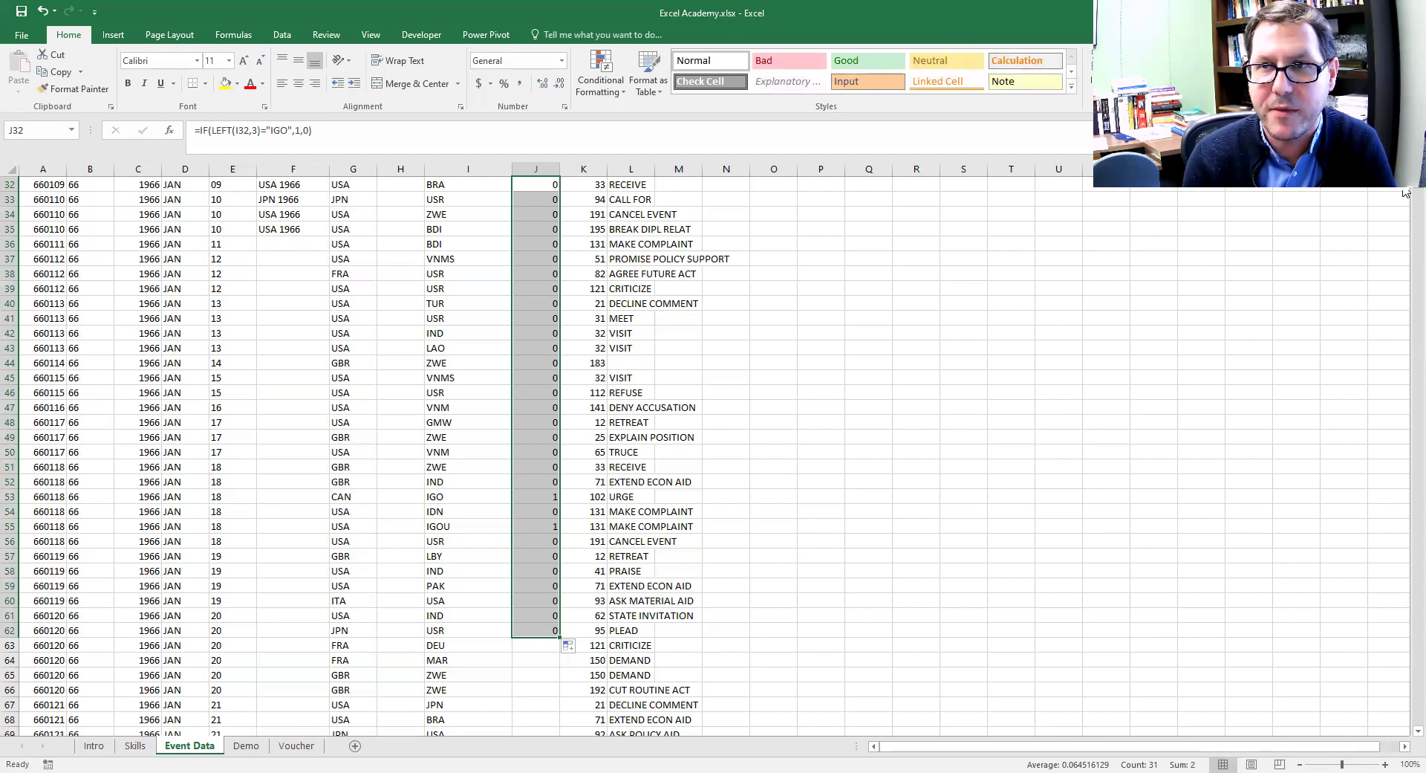
- Enter =TRIM(L2) in M2 to strip extra spaces from the first Description entry
scroll(1404, 193, "up", 10)
left_click(486, 213)
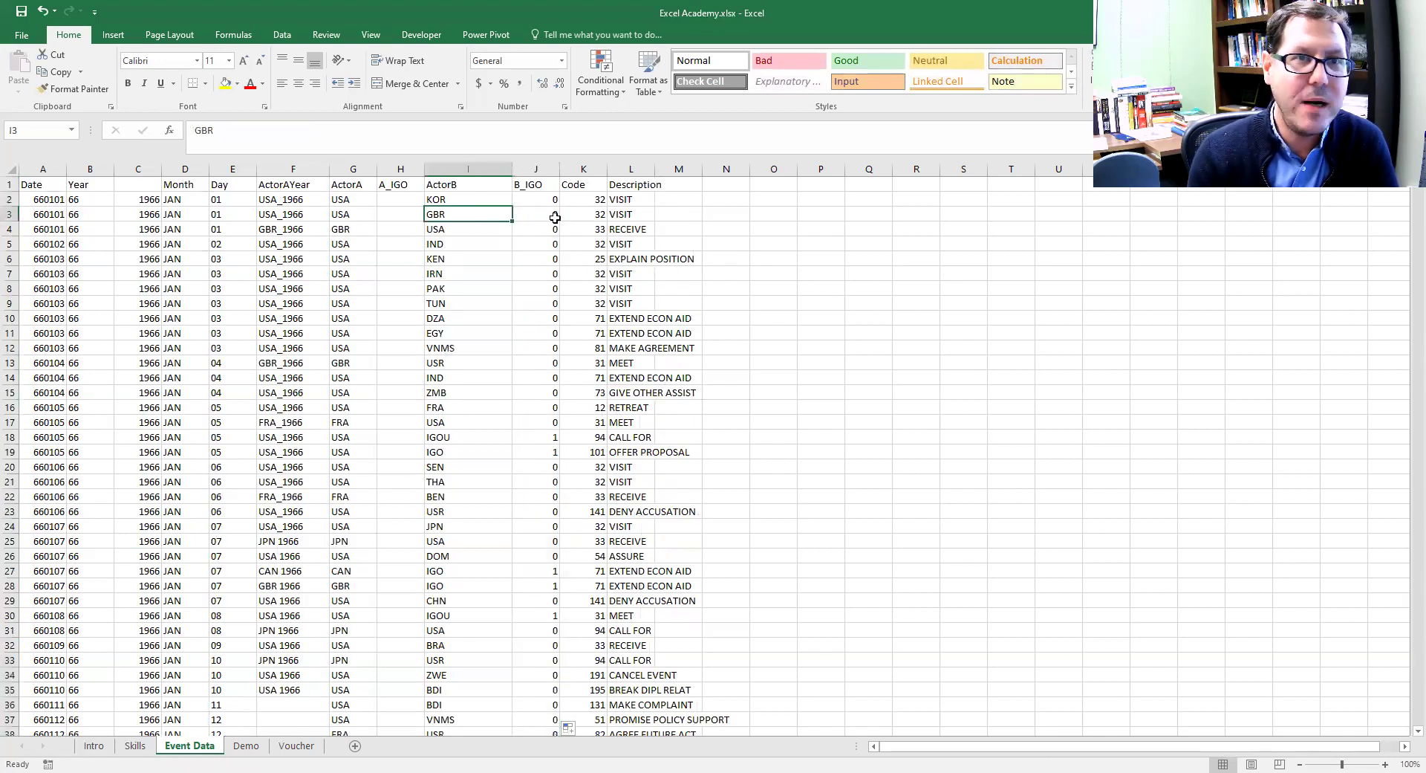
left_click(598, 213)
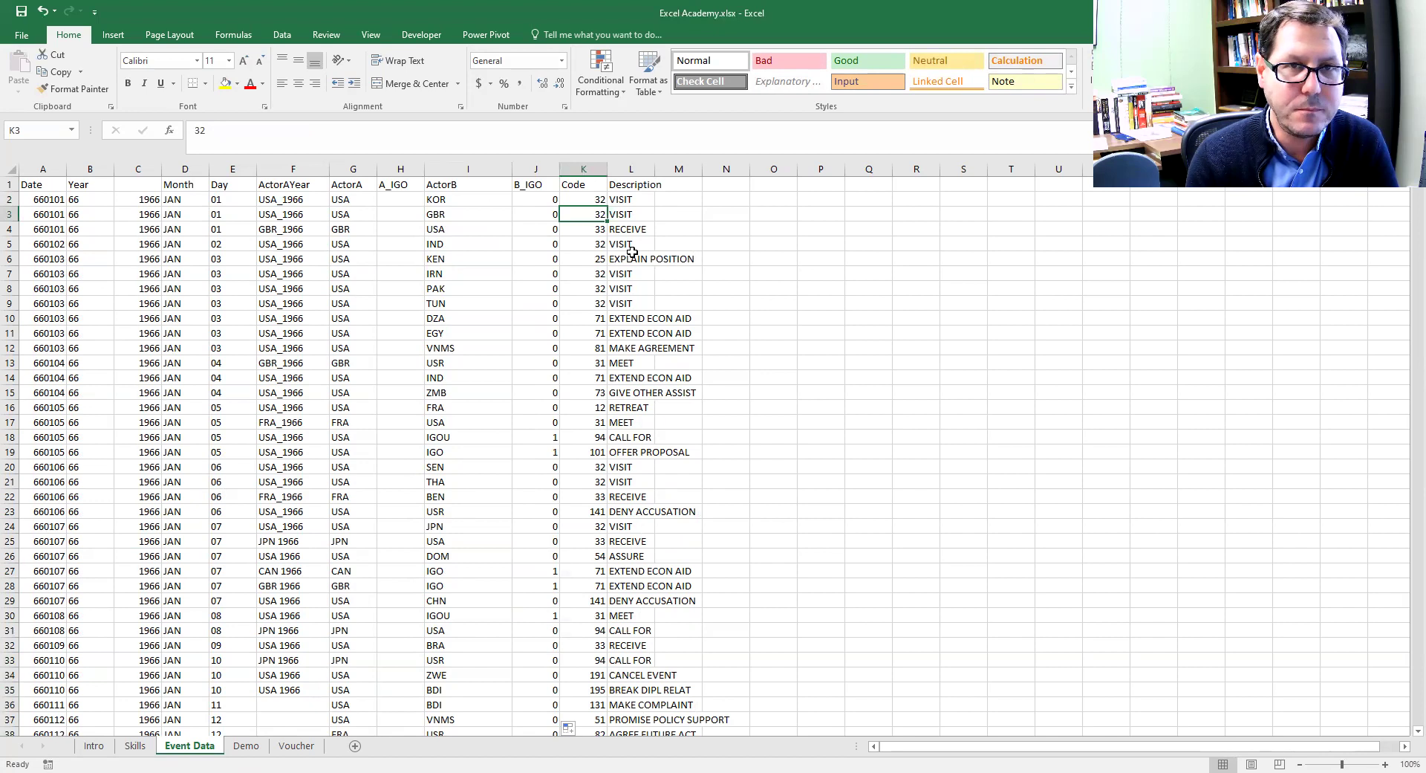
left_click(637, 199)
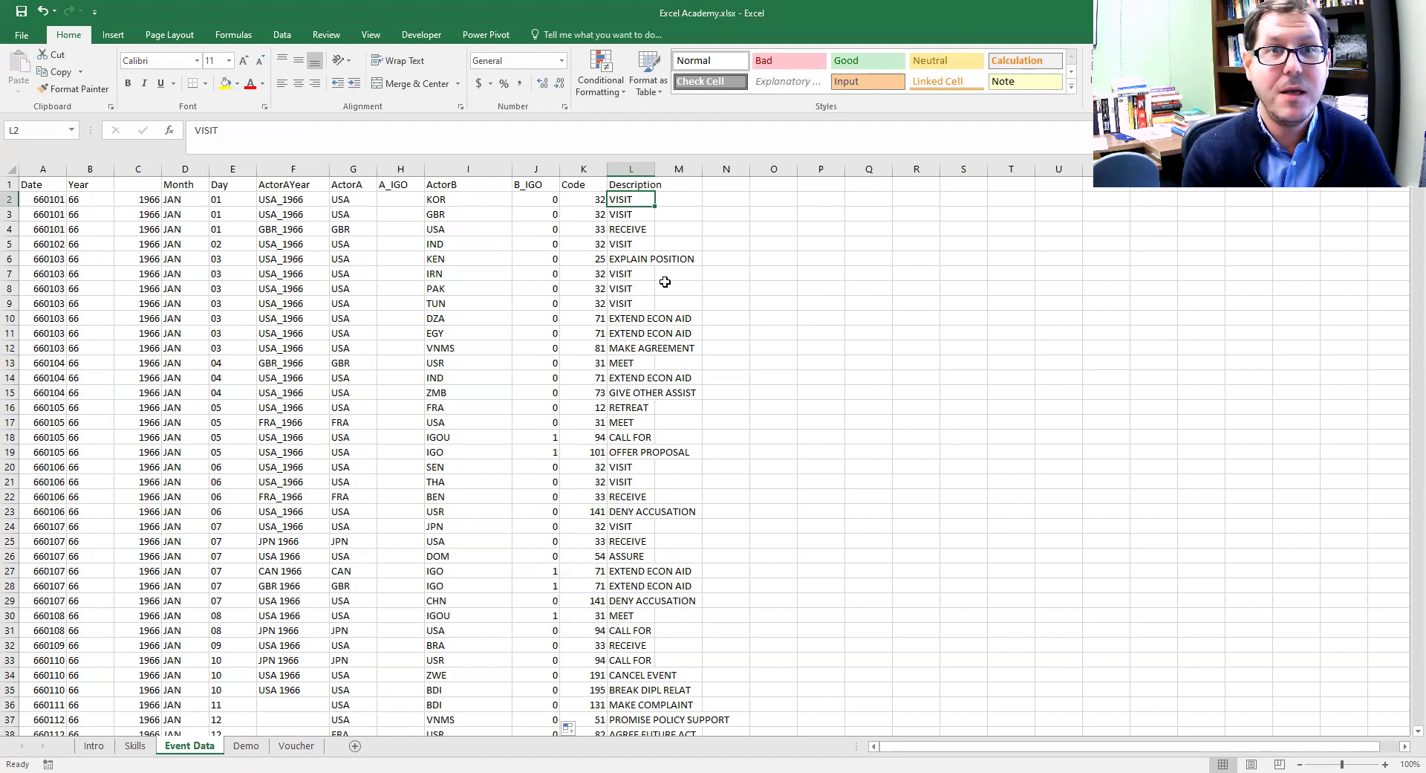
left_click(679, 199)
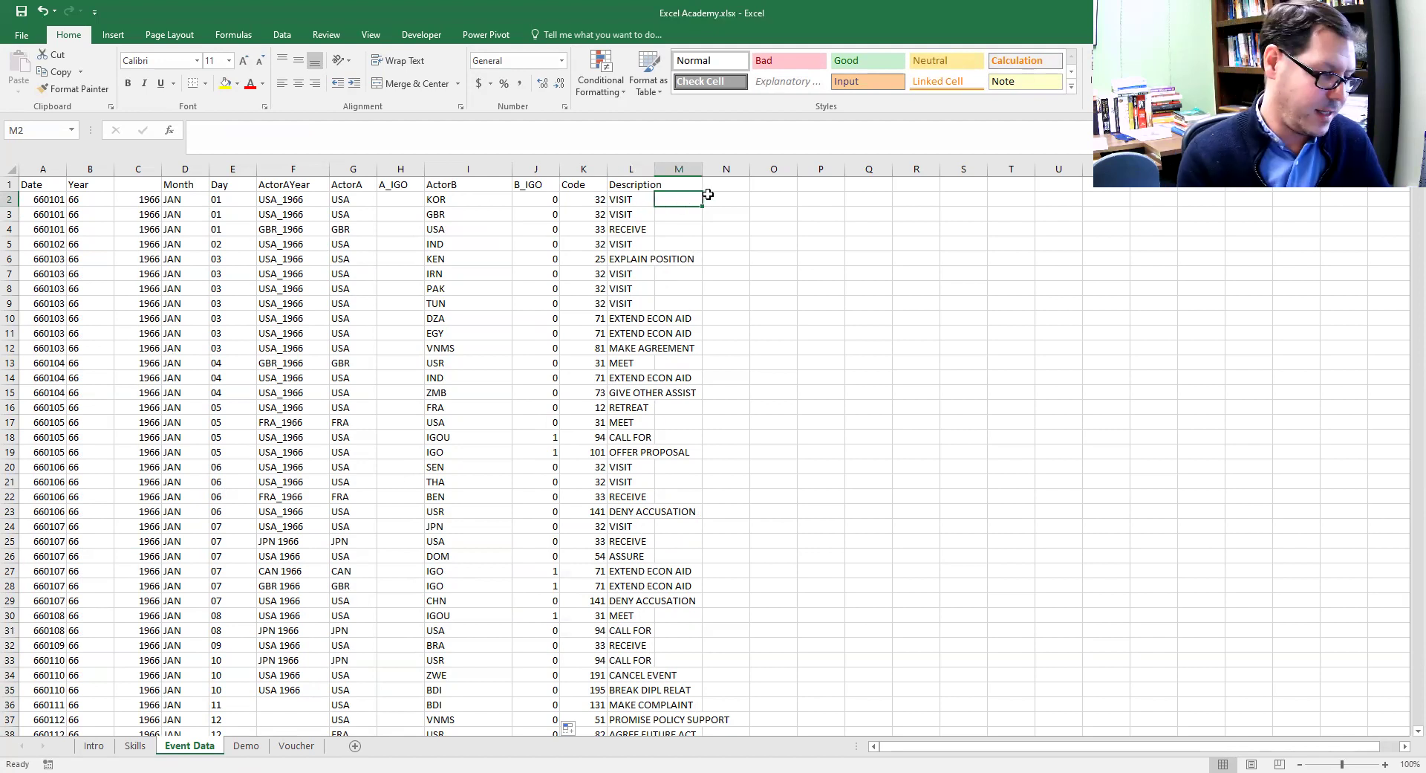
type("=")
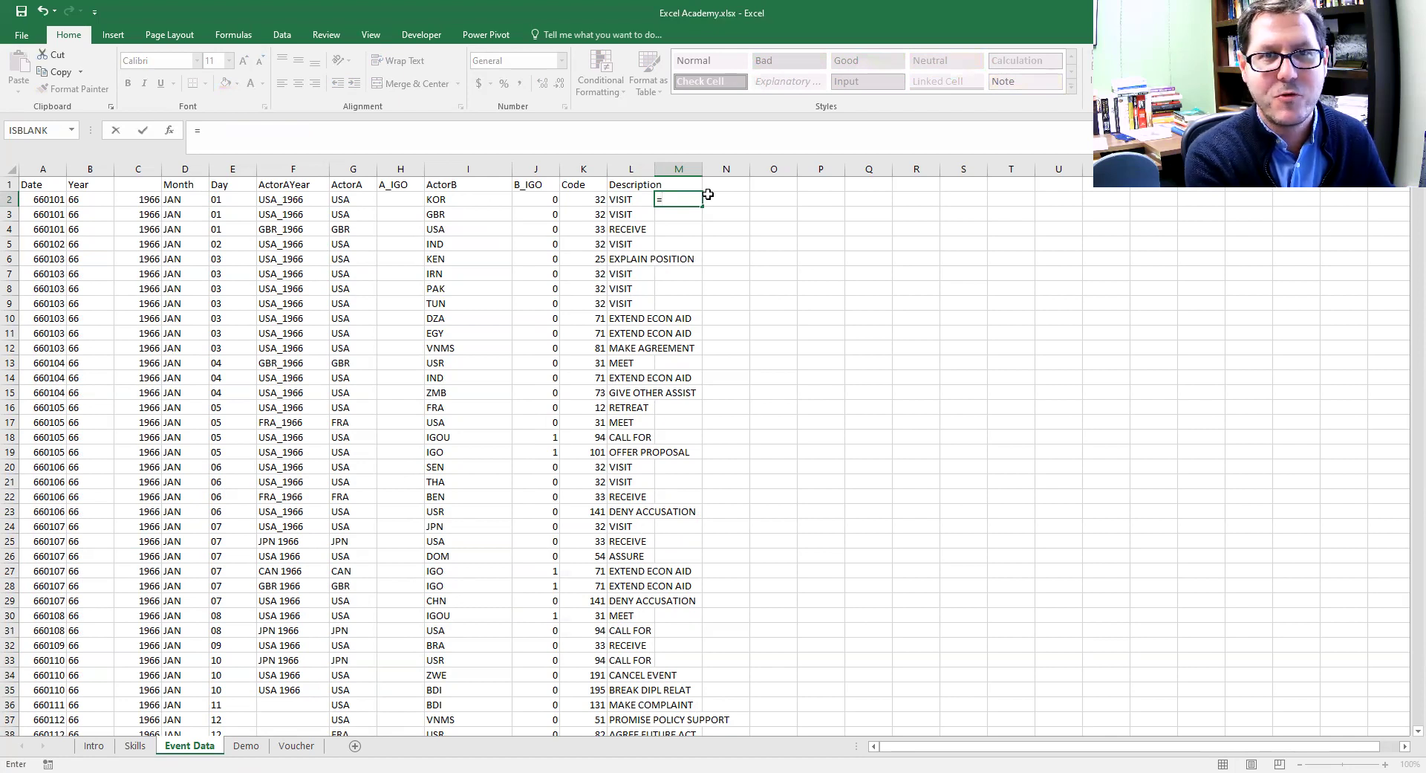
type("trim")
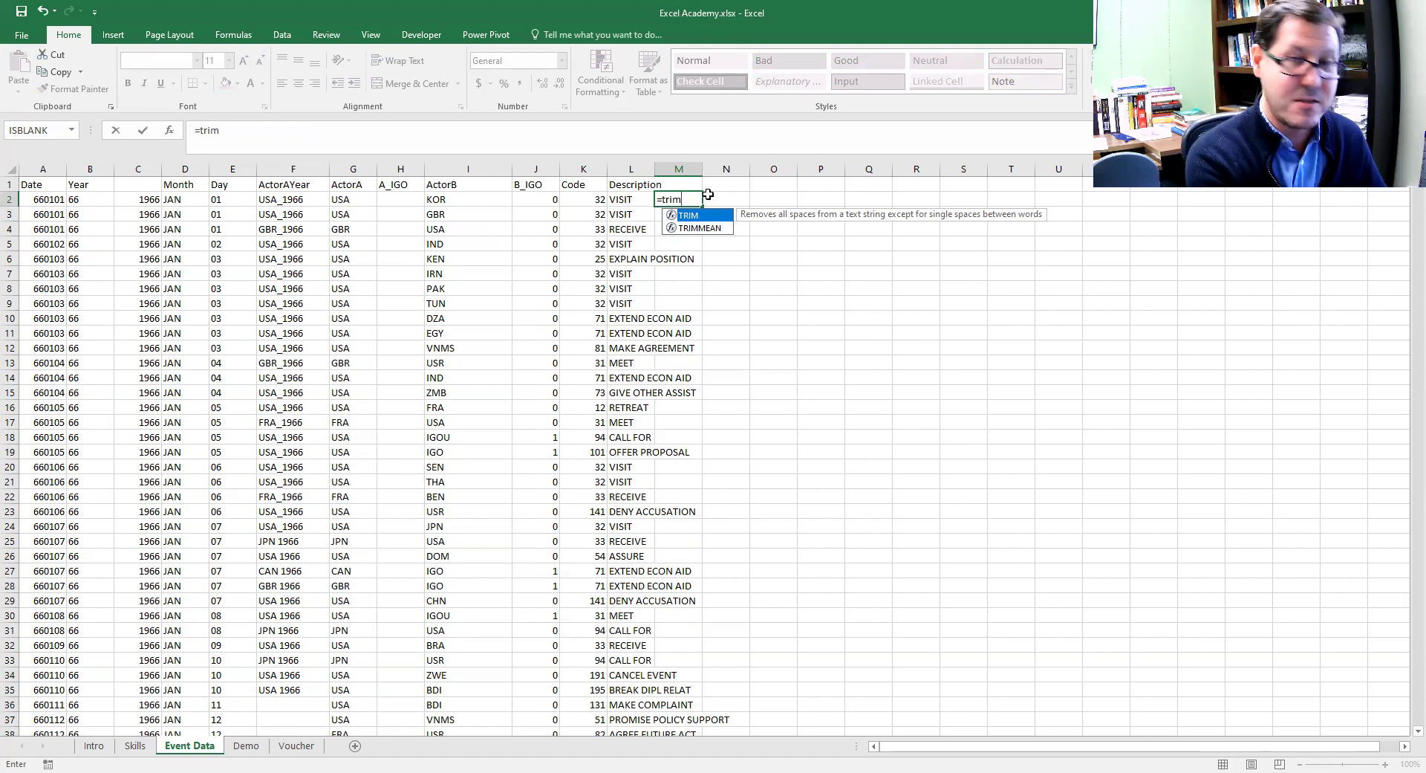
type("(")
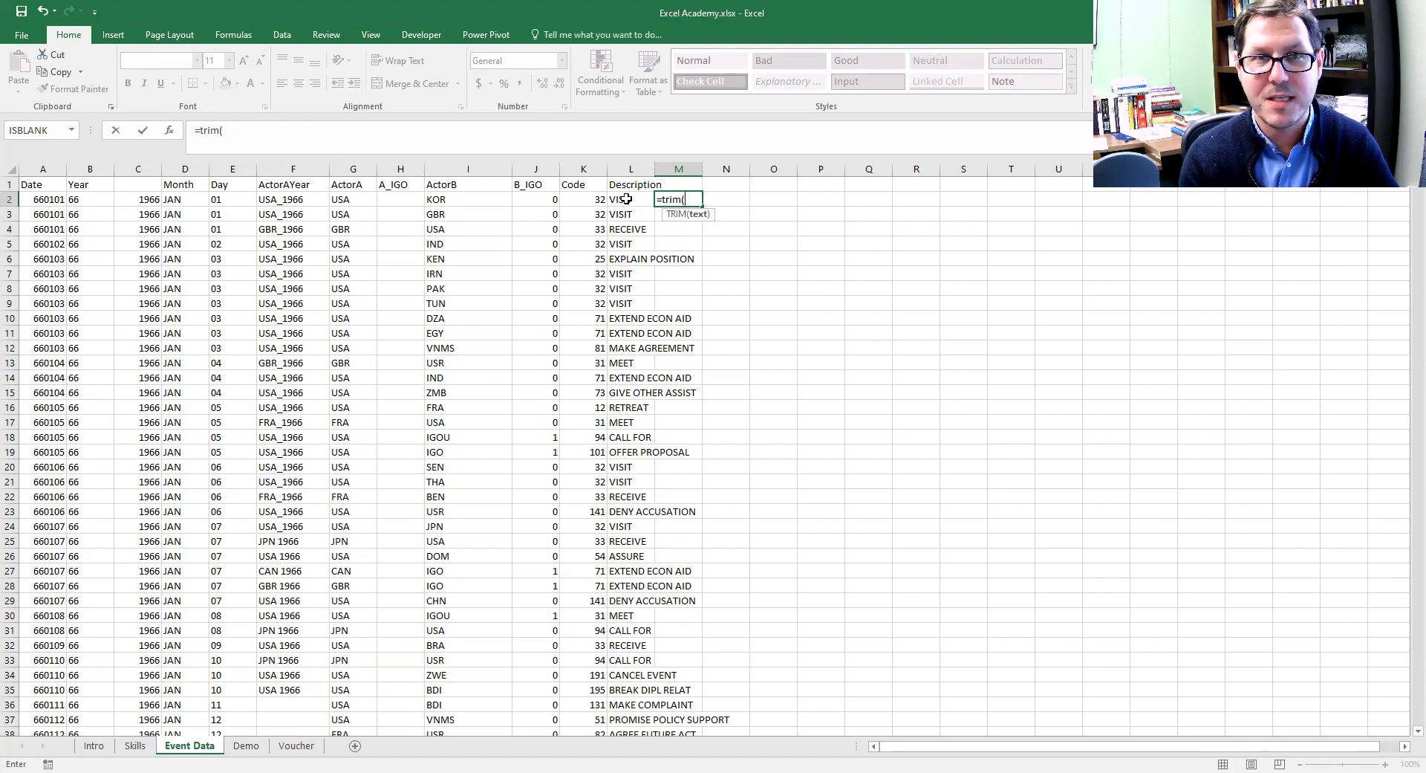
left_click(626, 199)
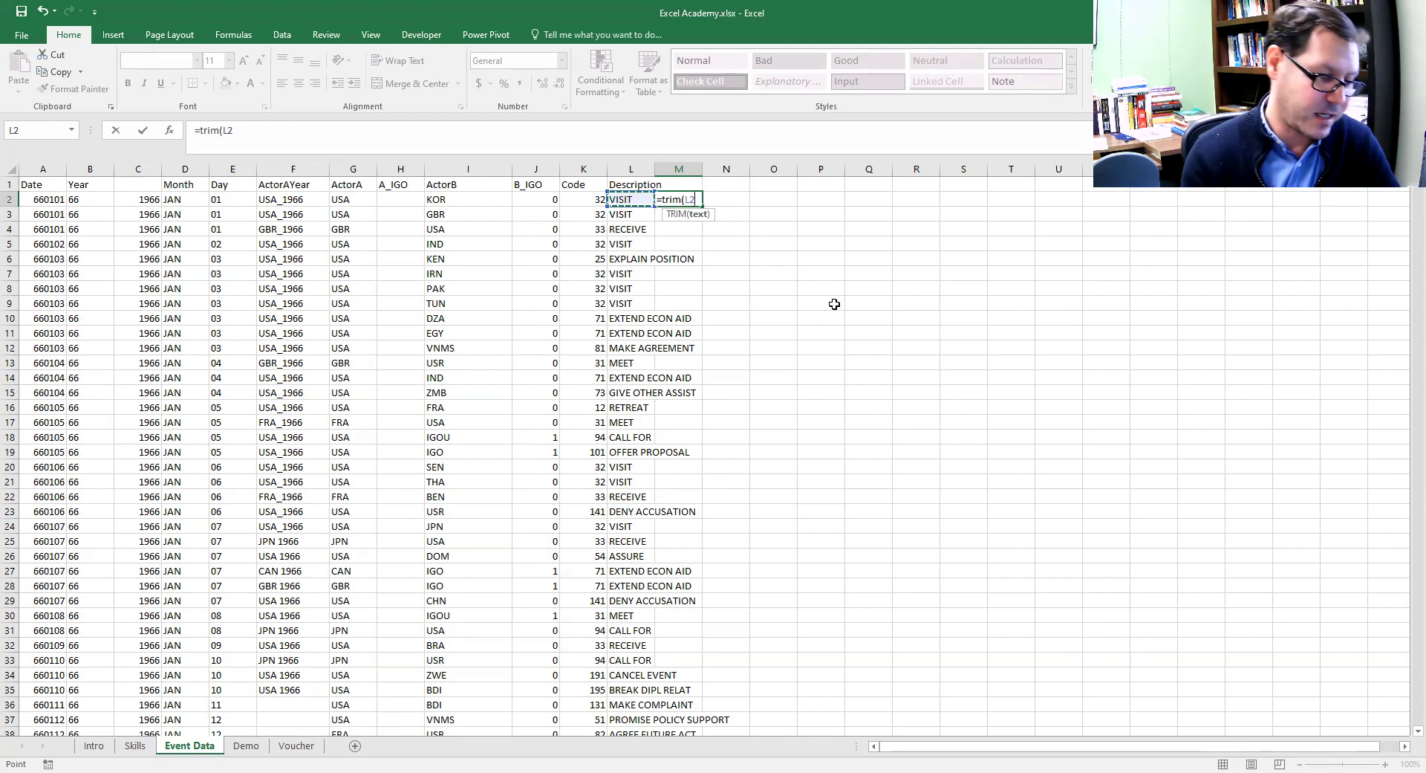
key("shift+Return")
type(")")
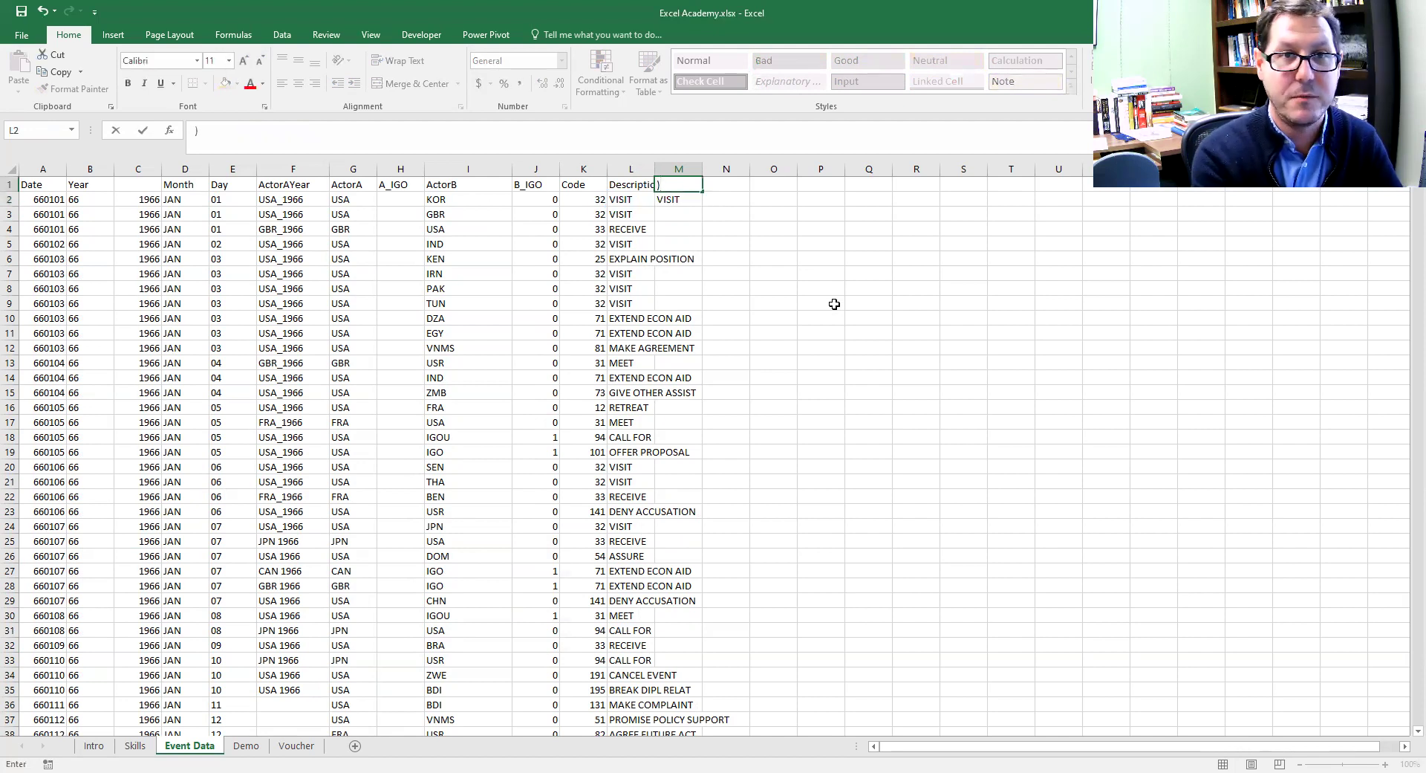
key("BackSpace")
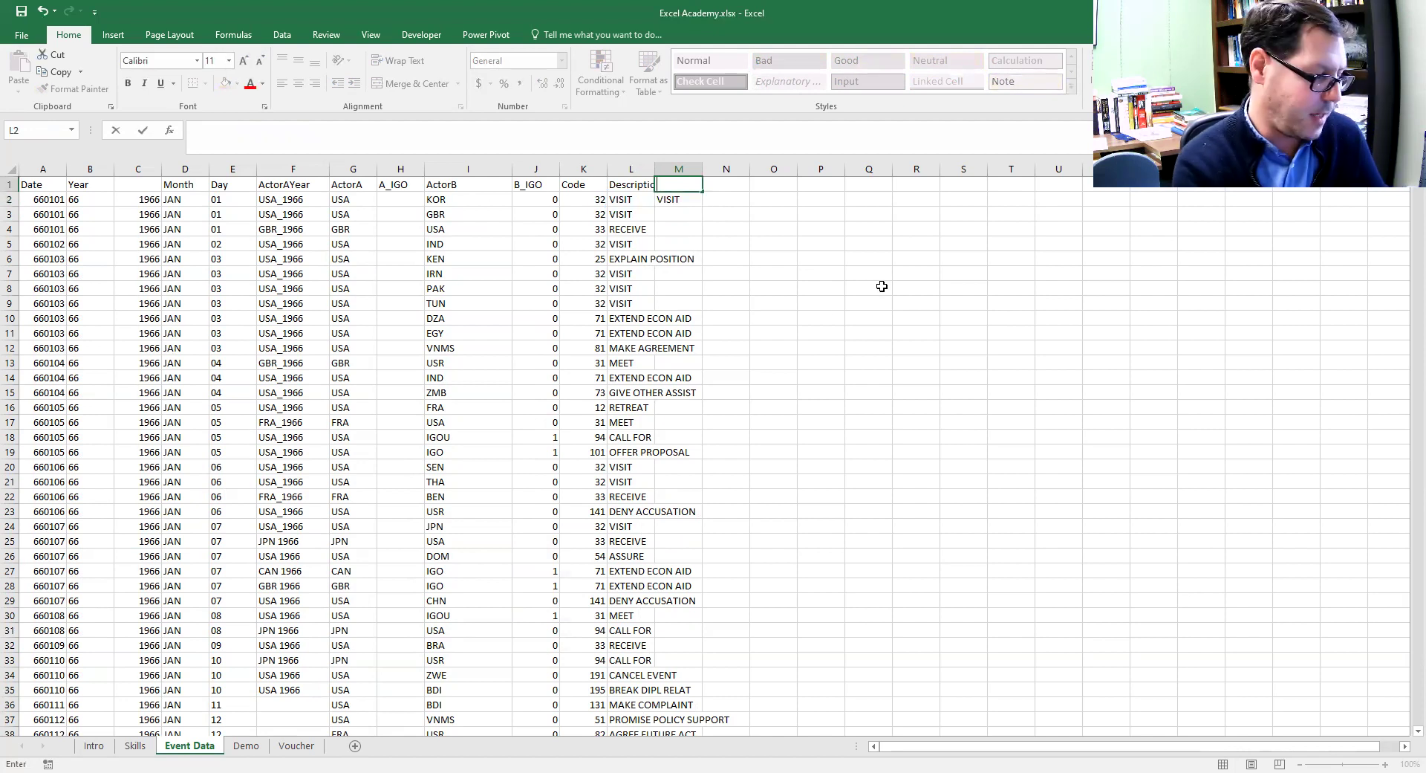
type("=")
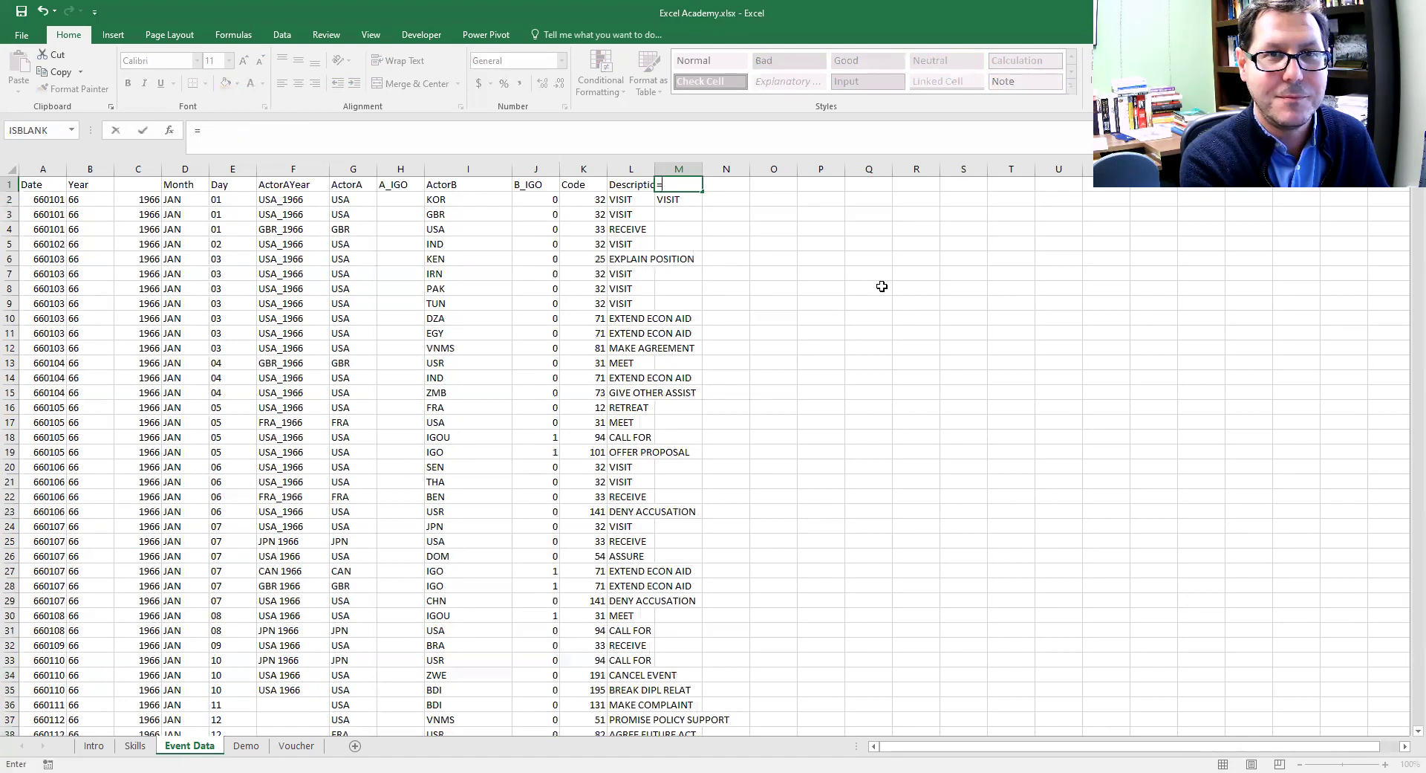
key("Escape")
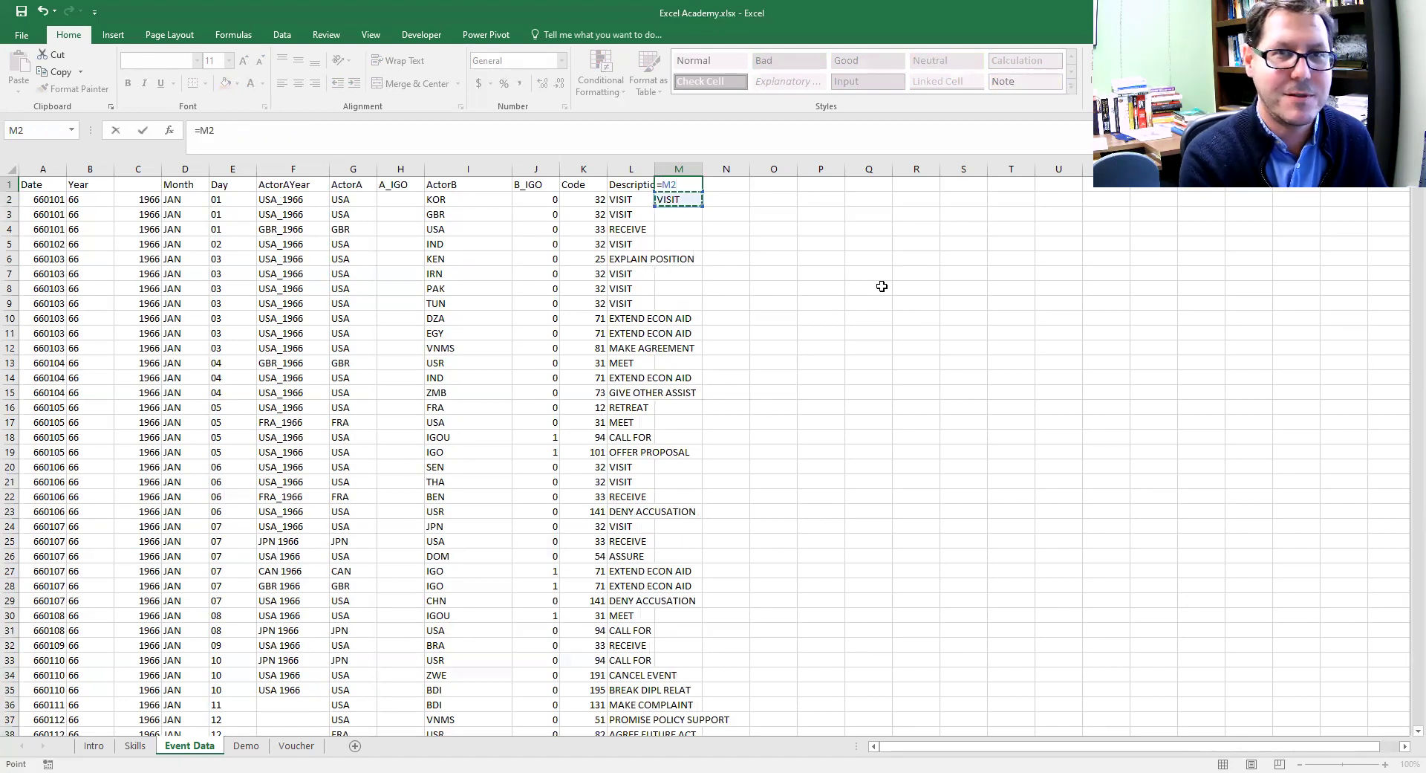
left_click(666, 199)
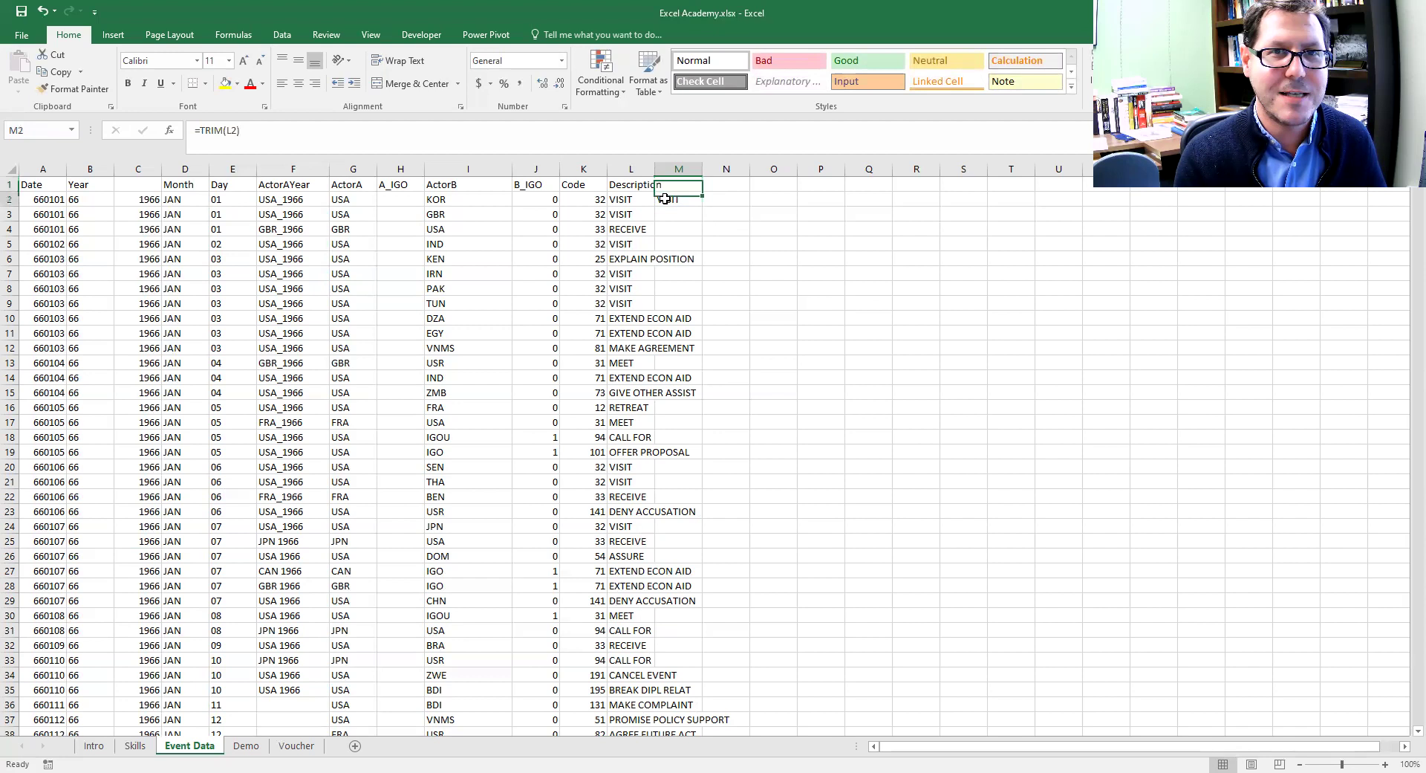
- Fill the TRIM formula from M2 down to M12 and check the copied formula in M7
left_click(757, 283)
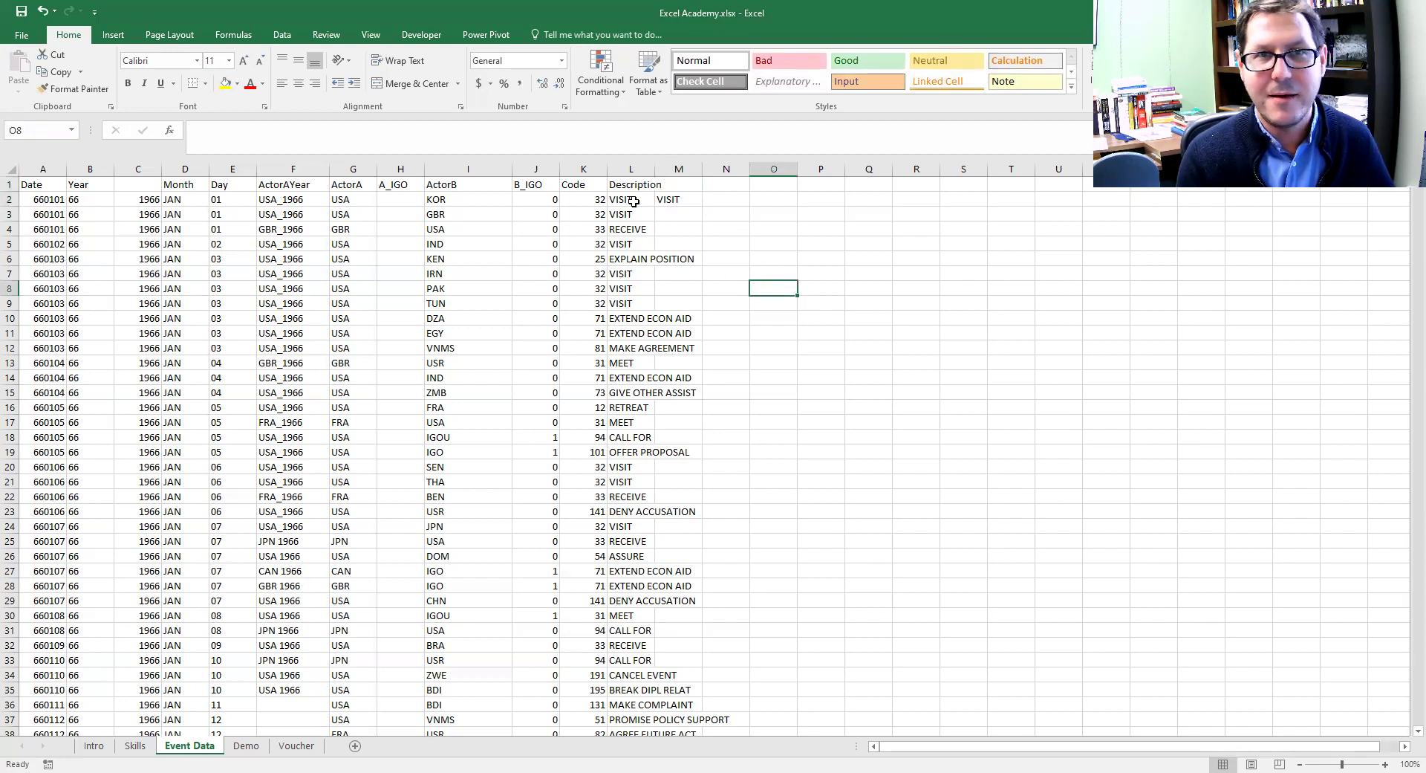
left_click(679, 199)
left_click_drag(702, 206, 702, 351)
left_click(669, 275)
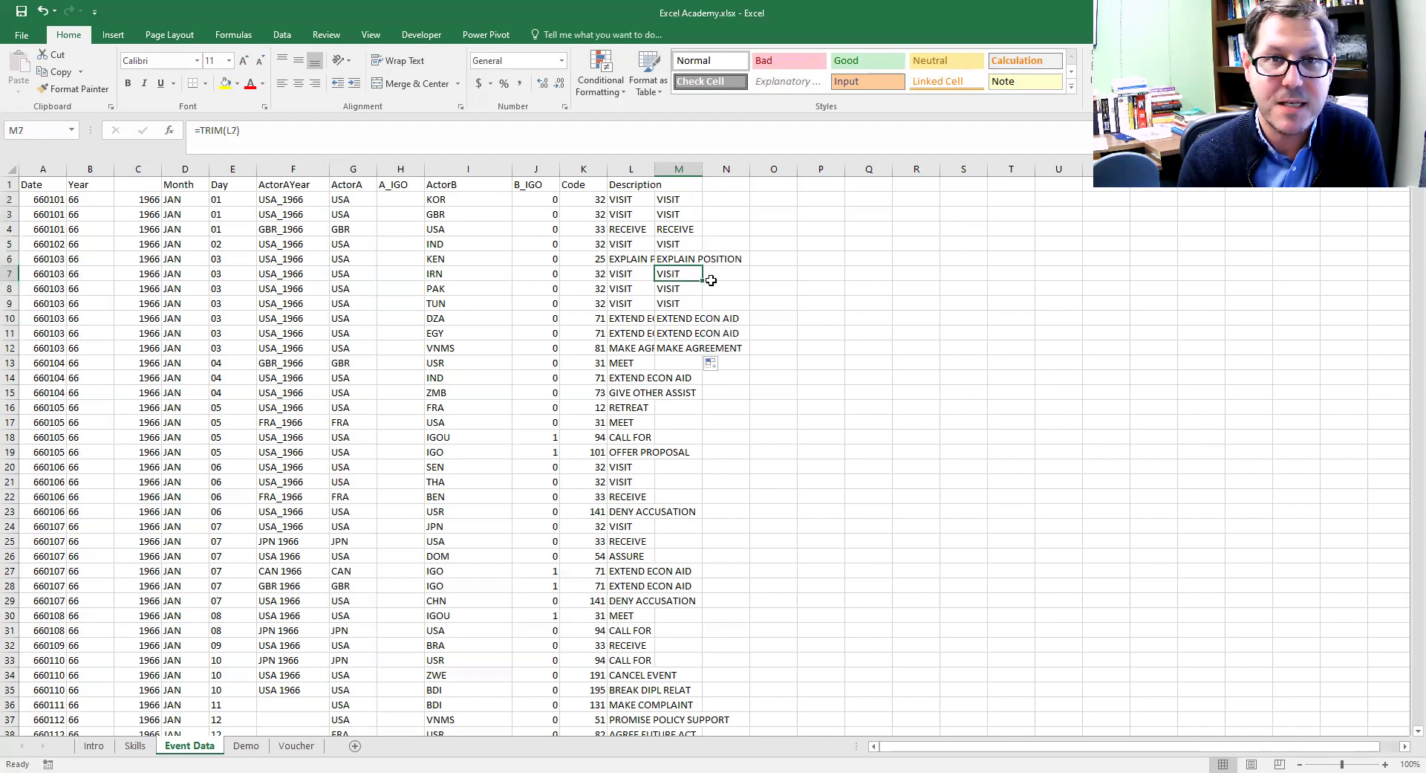